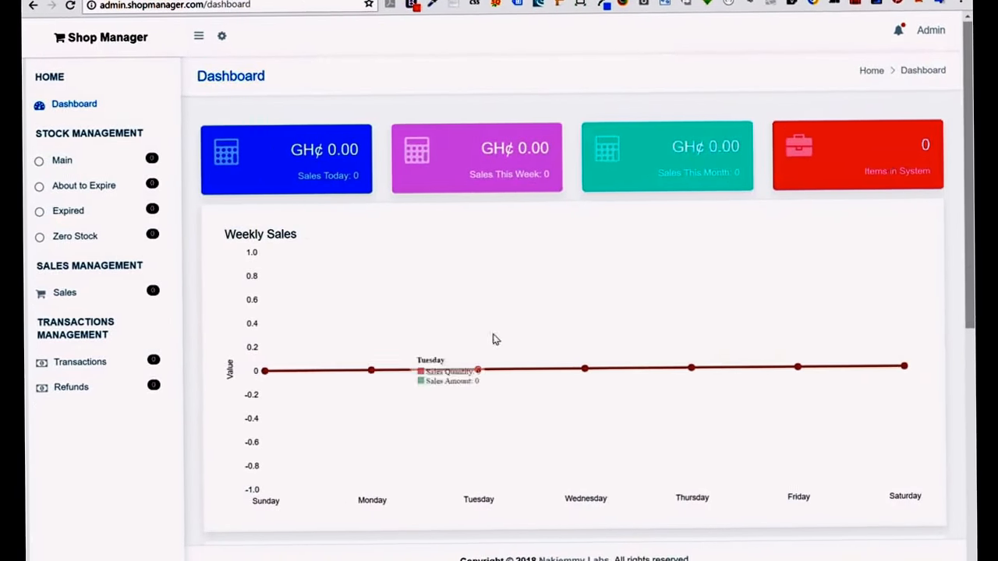
Scroll the page and look over the settings shortcuts.
scroll(492, 339, down, 5)
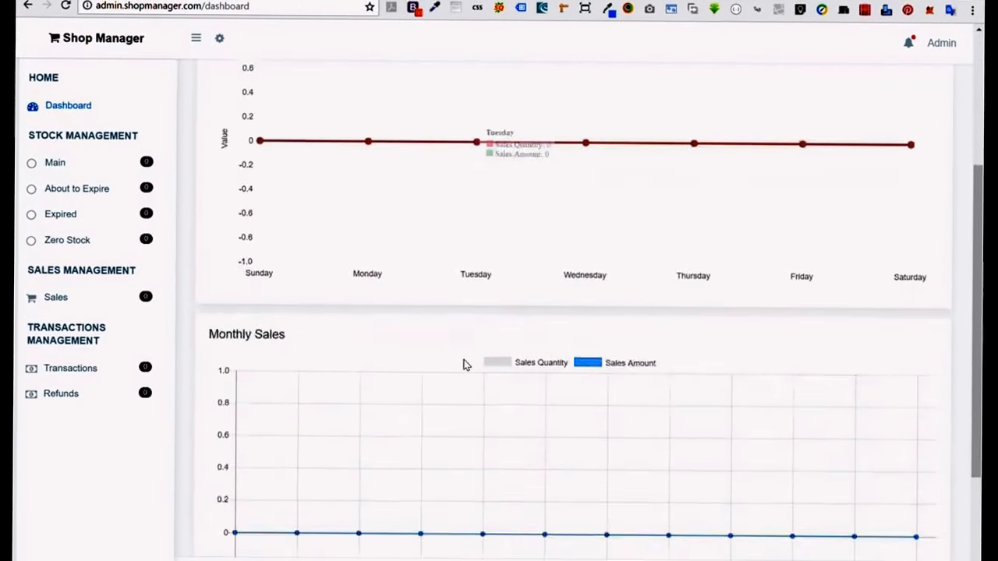
scroll(742, 289, up, 5)
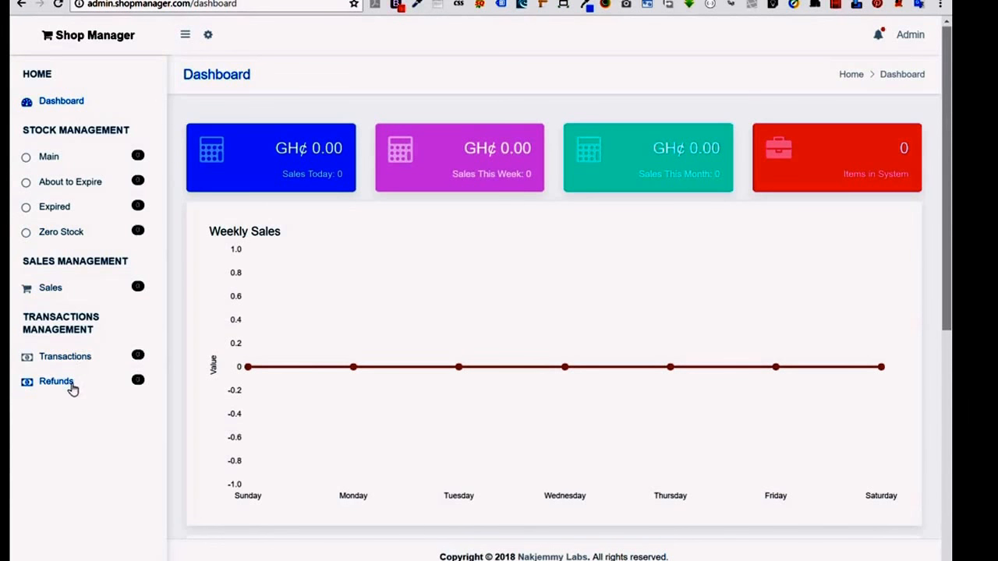
click(217, 39)
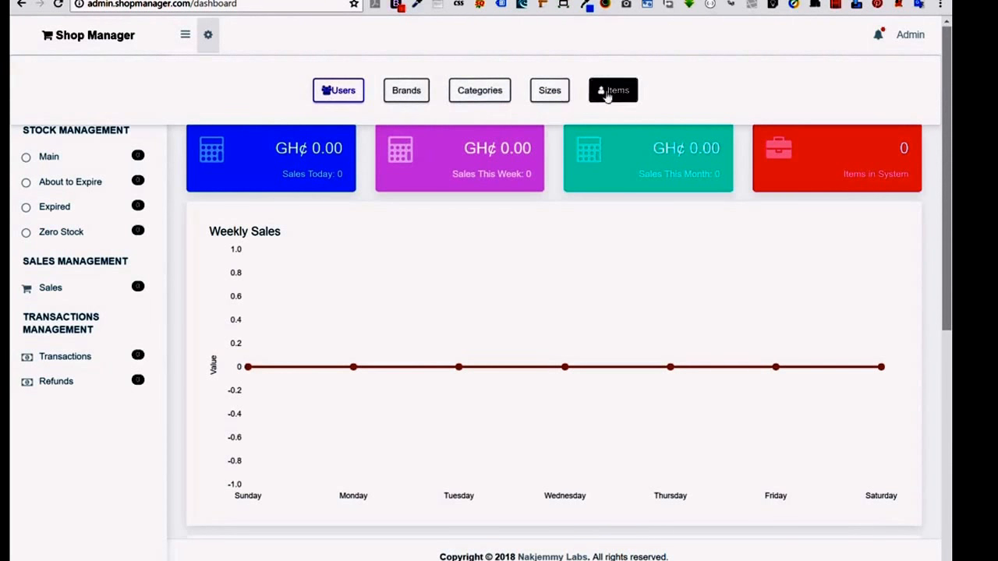
click(206, 36)
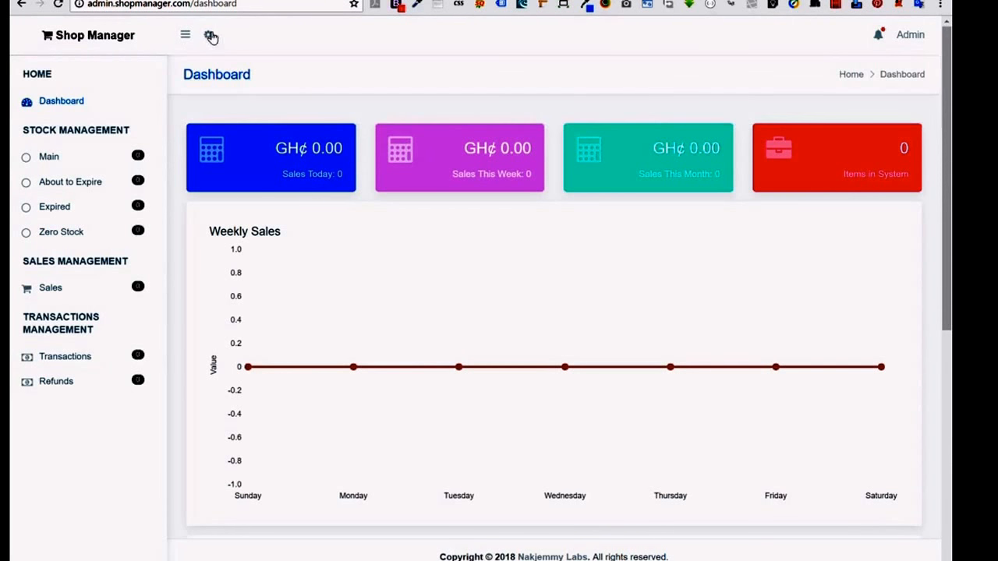
Check the account menu and notifications, then go to the Users page from settings.
click(915, 39)
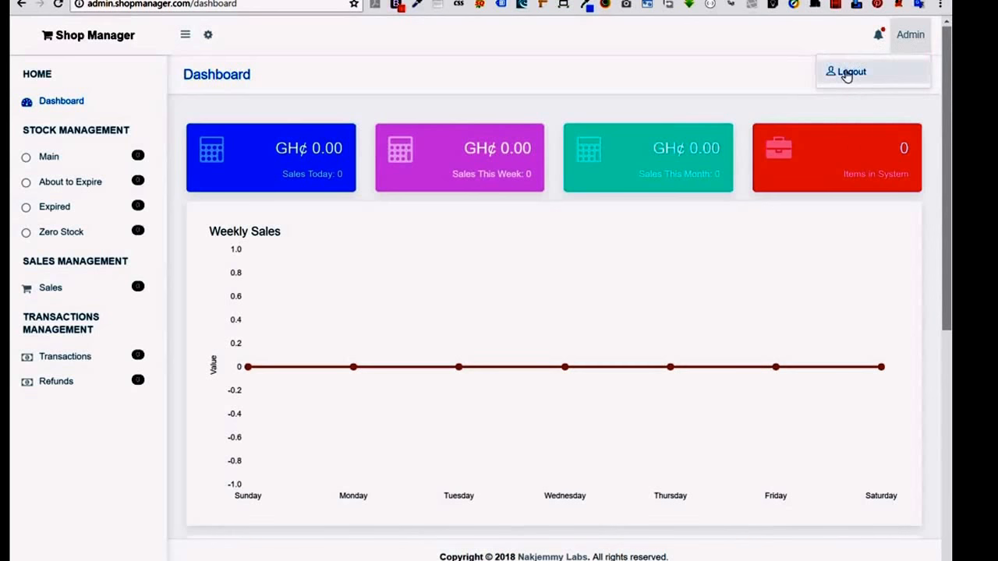
click(877, 35)
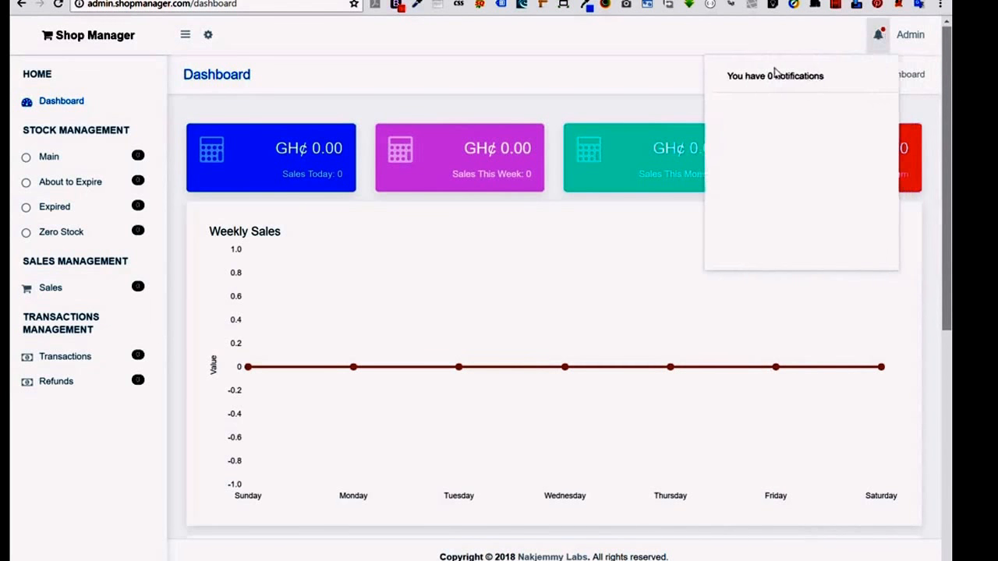
click(818, 26)
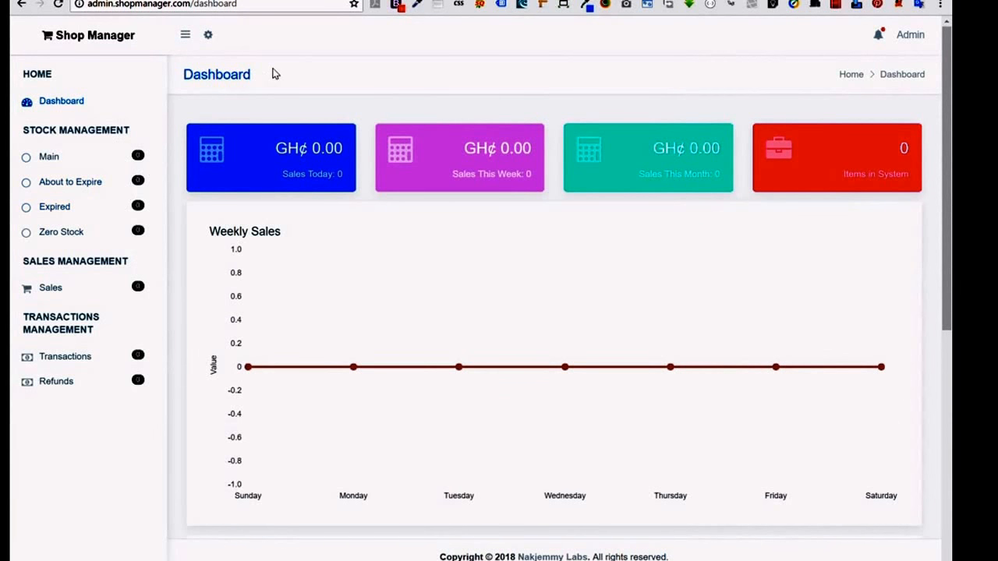
click(209, 36)
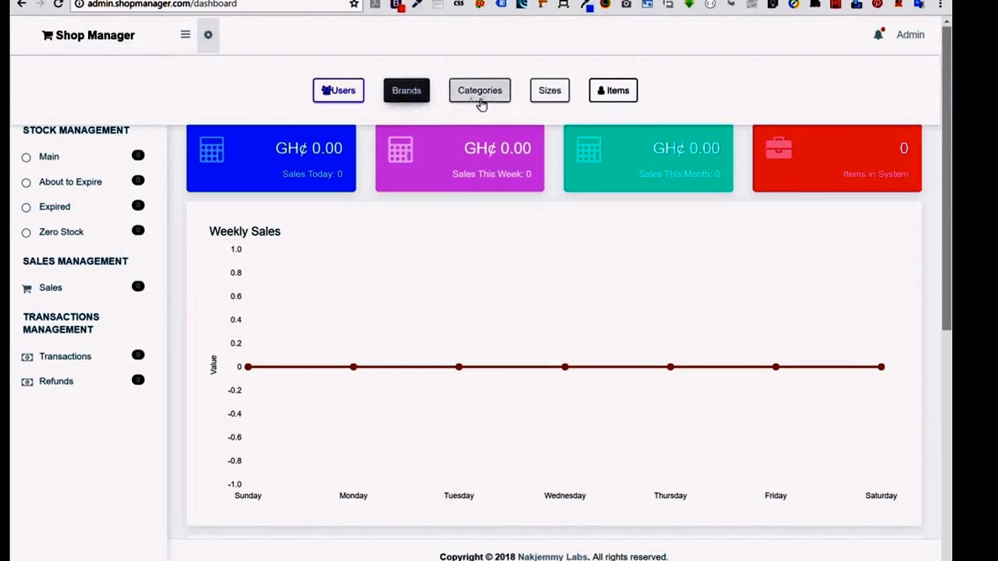
click(340, 102)
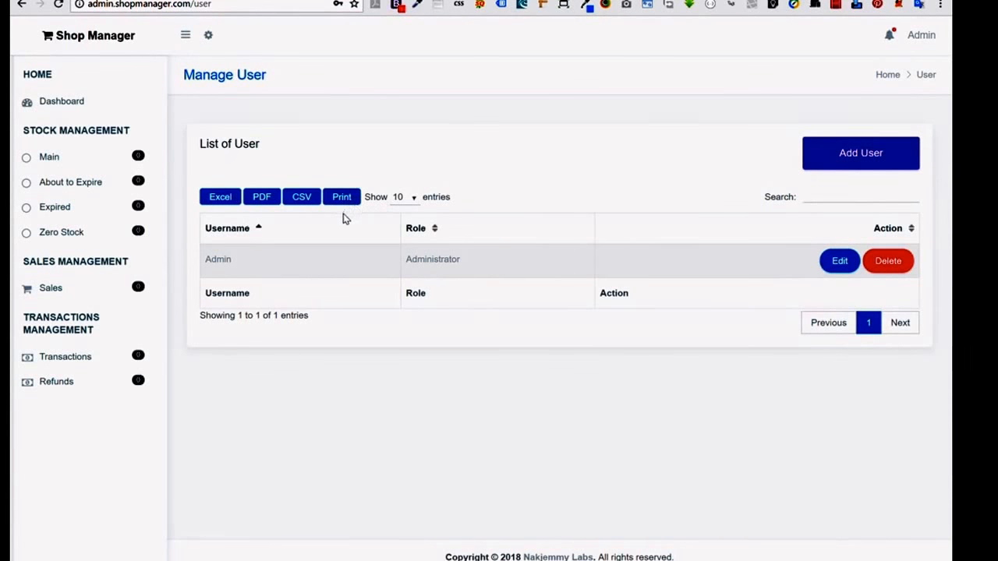
Create a Standard-role user named manager with a confirmed password.
click(842, 164)
click(445, 224)
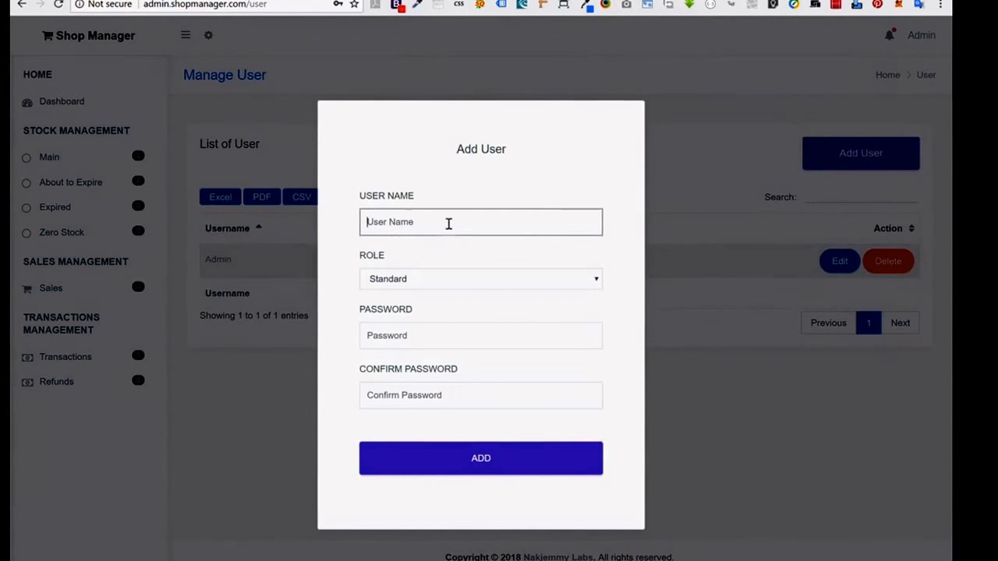
click(380, 281)
click(398, 336)
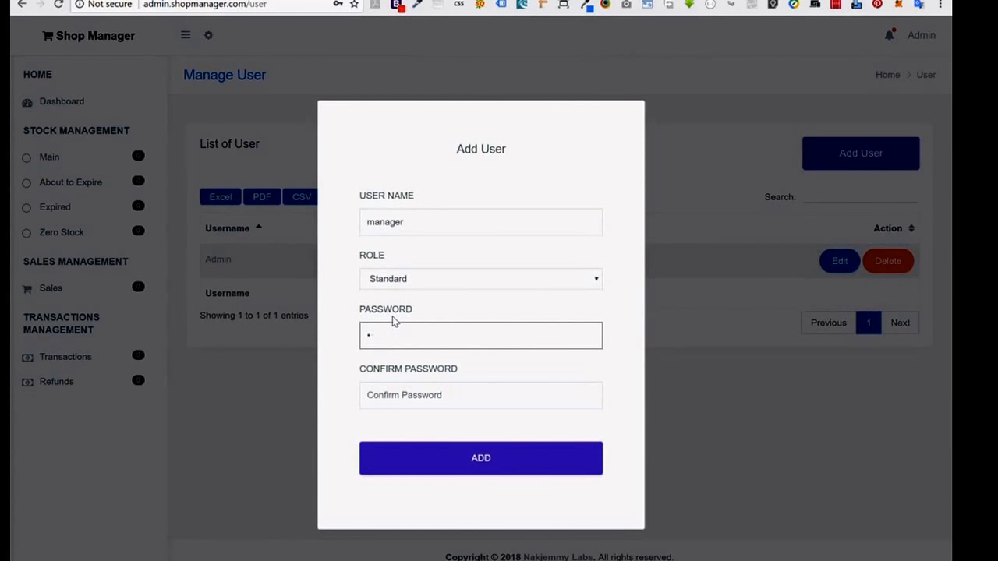
click(413, 395)
text(manag)
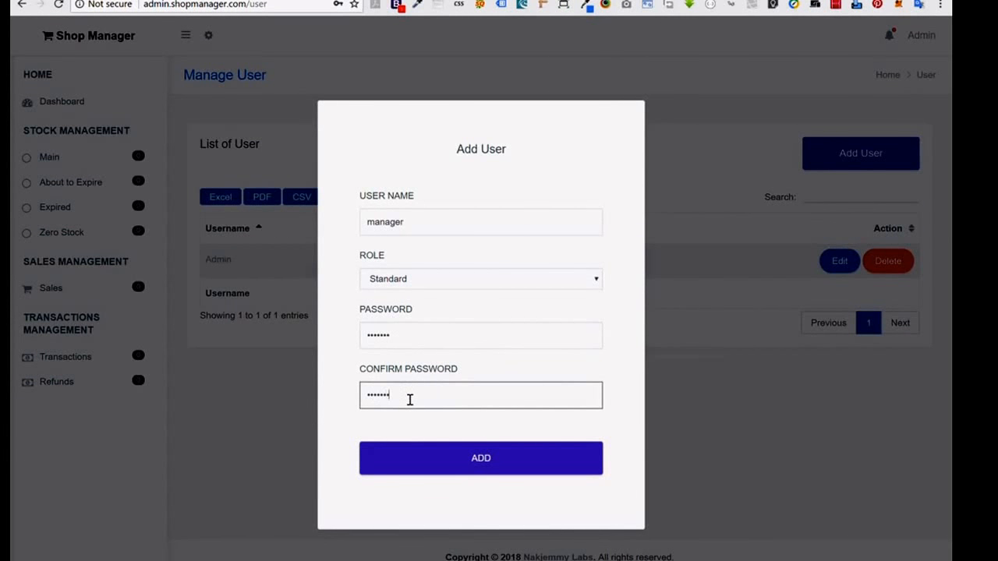
click(392, 470)
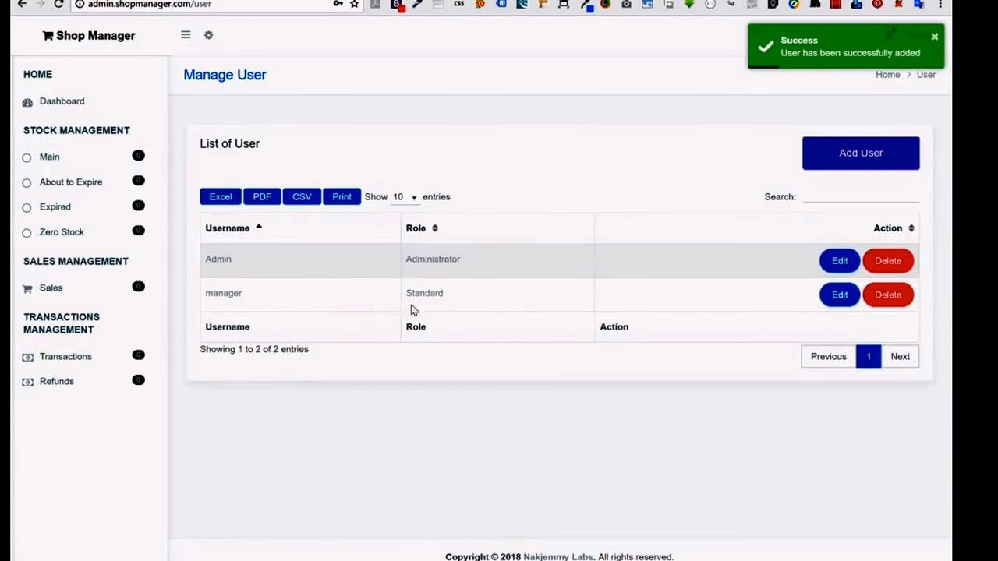
click(210, 39)
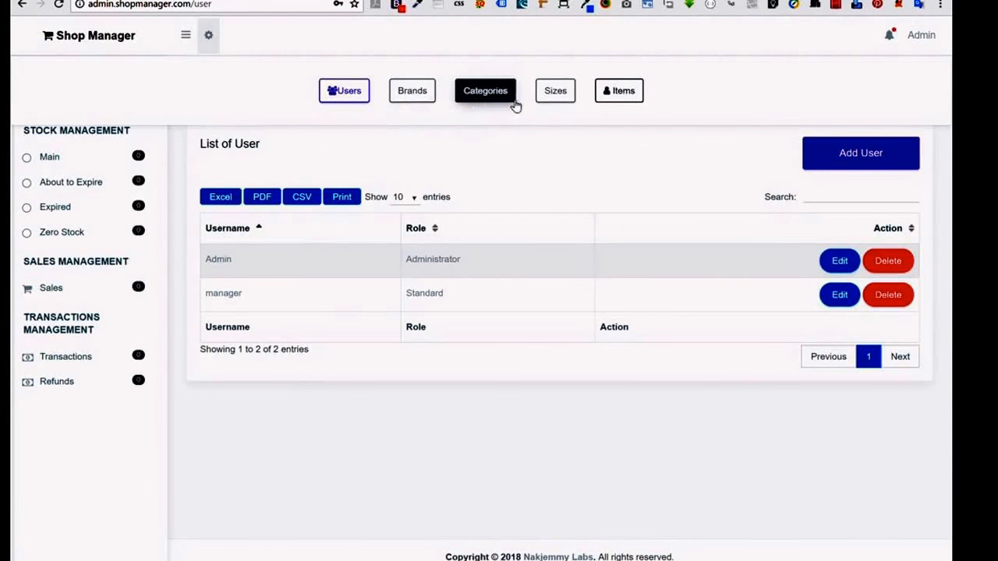
Open the Brands page and add the brand UNILEVER.
click(404, 95)
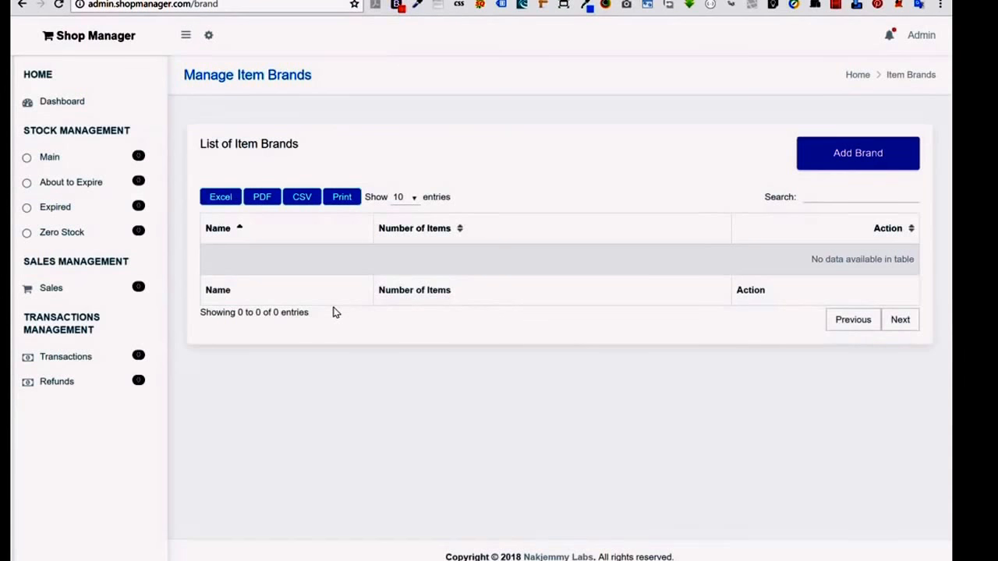
click(846, 161)
click(446, 312)
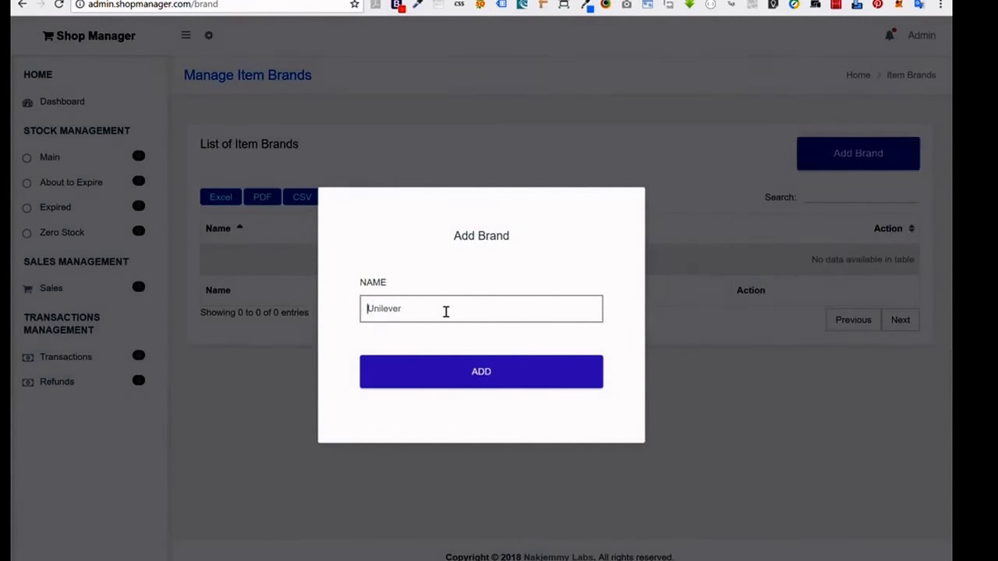
text(UNIL)
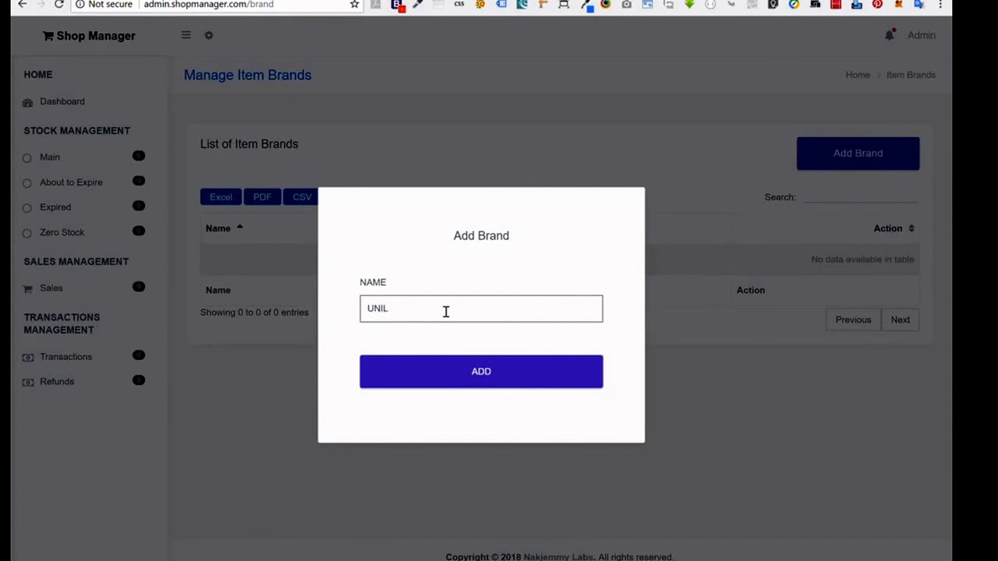
text(EVER)
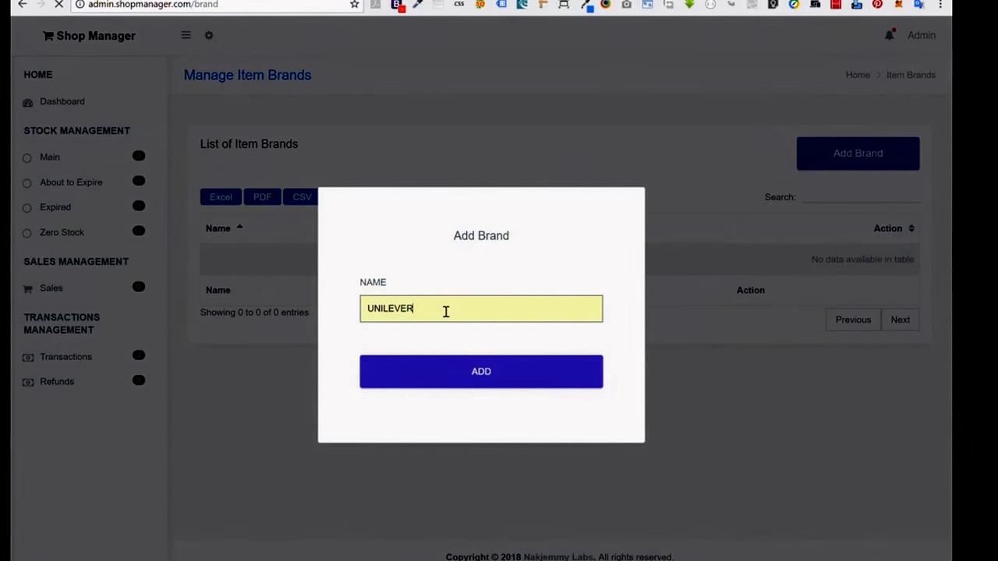
key(Return)
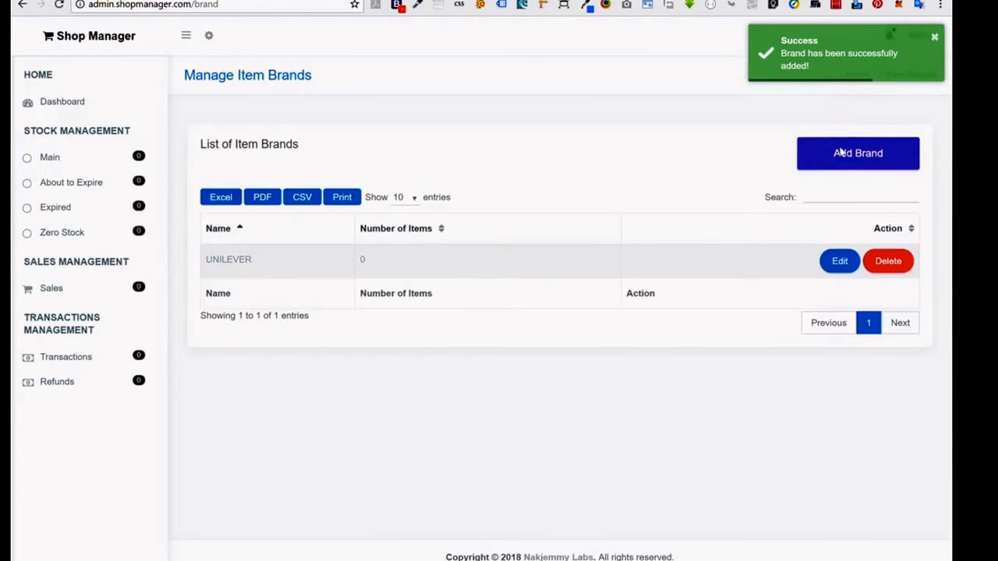
Add the brands FAN MILK and LG.
click(840, 152)
click(431, 316)
text(FAN MILK)
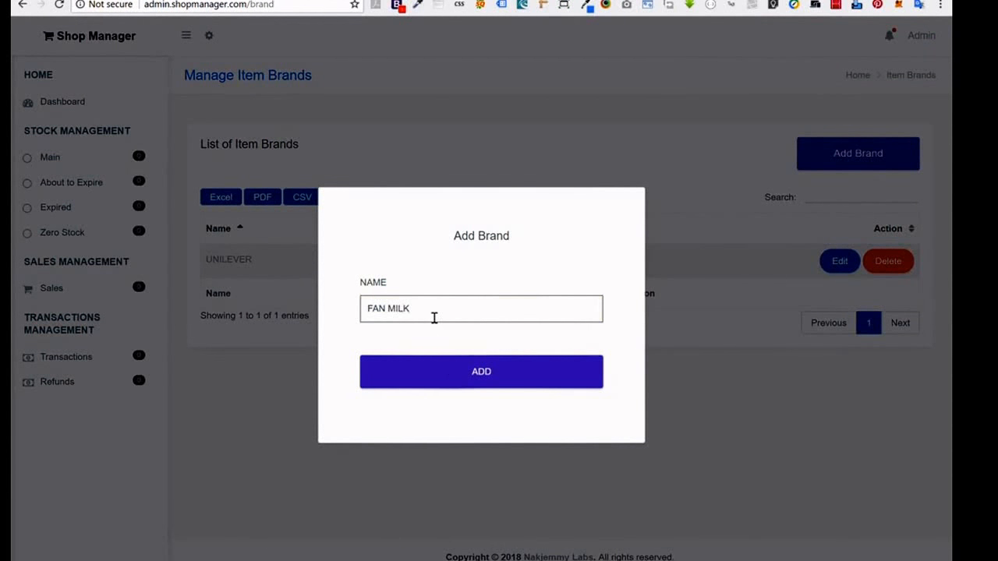
click(449, 375)
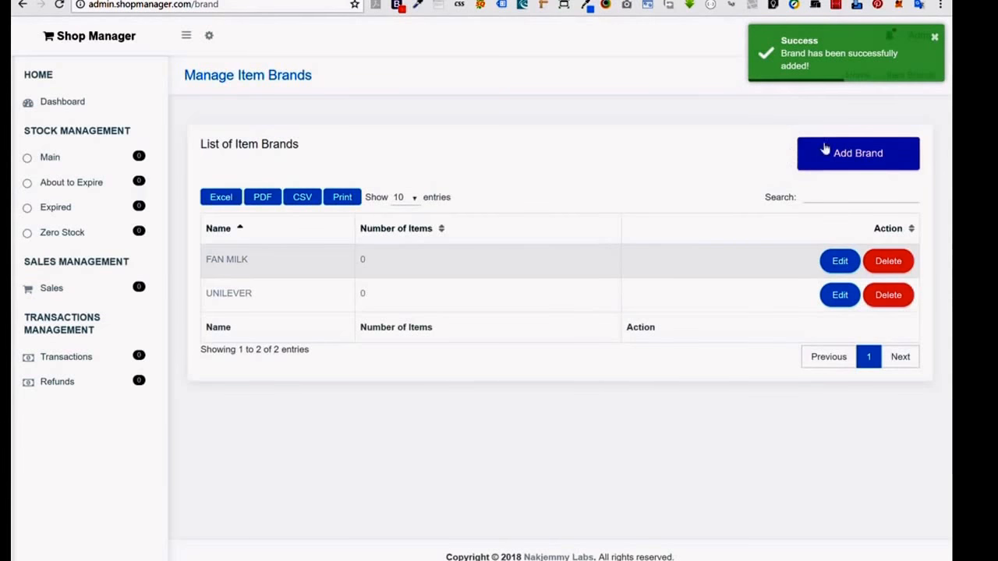
click(858, 154)
click(424, 311)
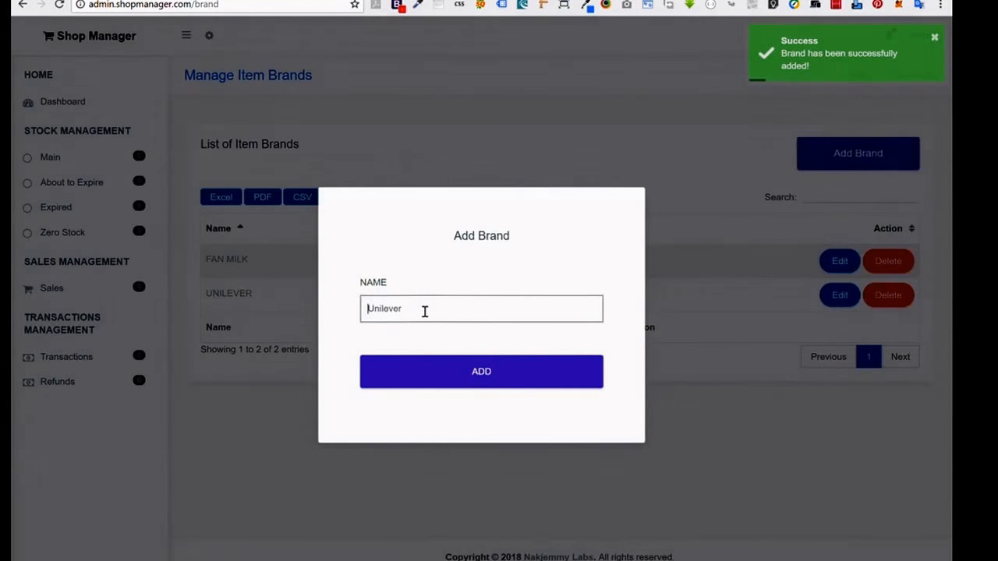
text(LG)
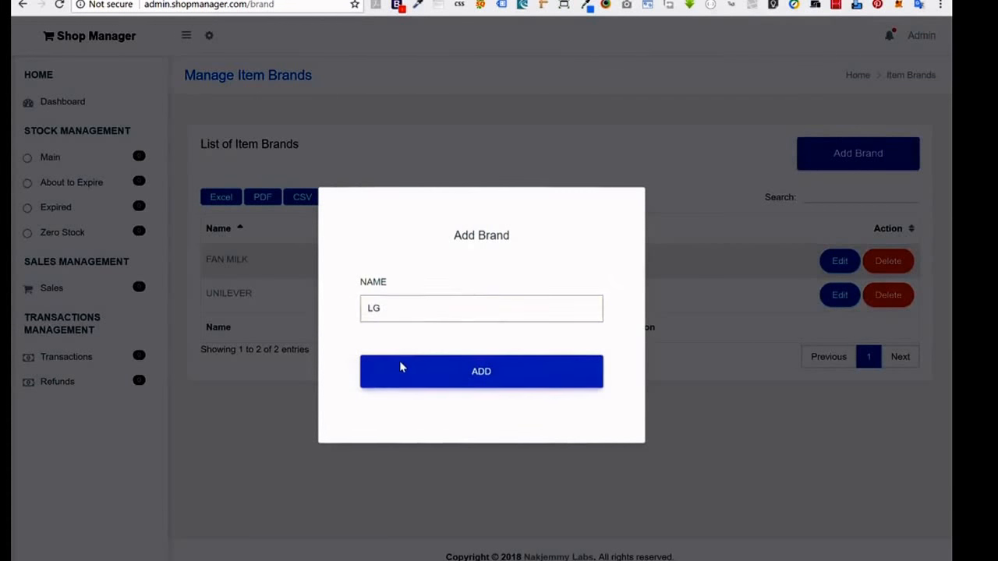
click(400, 362)
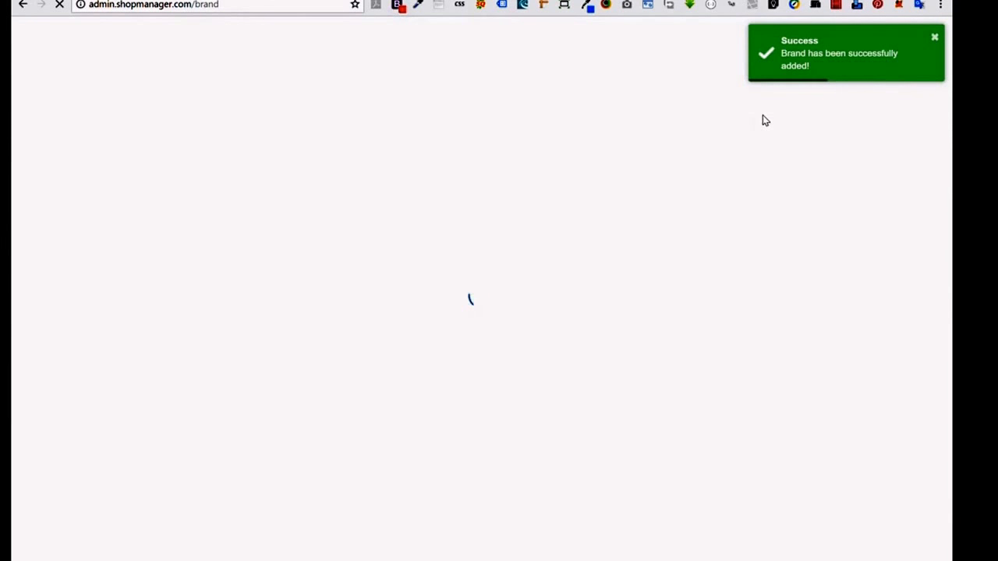
click(841, 153)
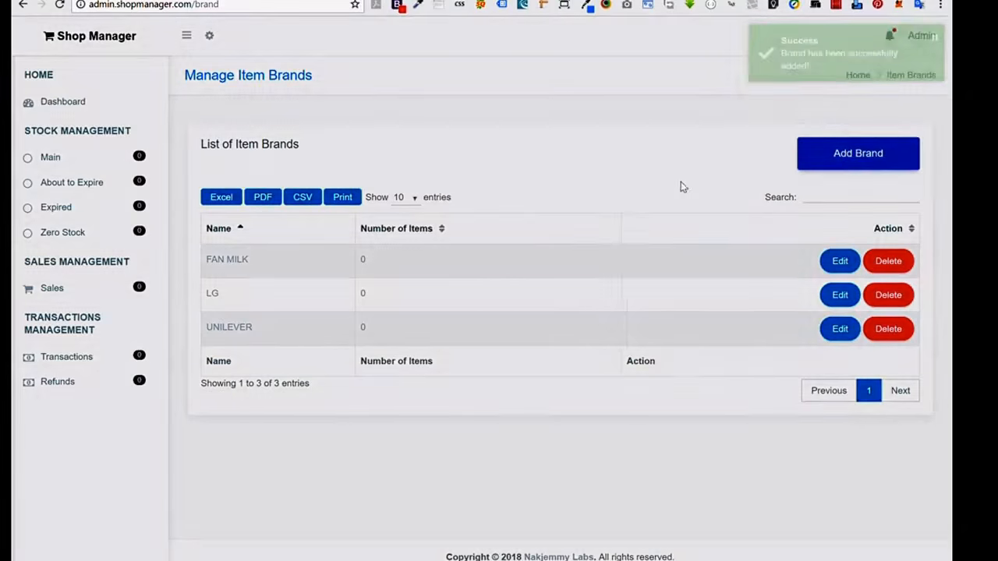
Enter CINDY and ROYAL AROMA as new brands, bringing the list to five.
click(427, 309)
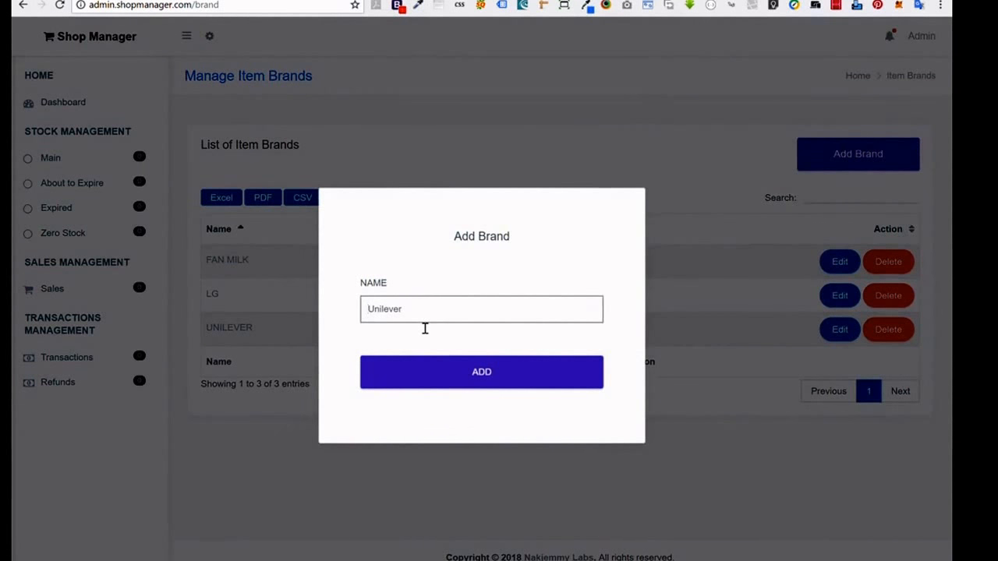
text(CINDY)
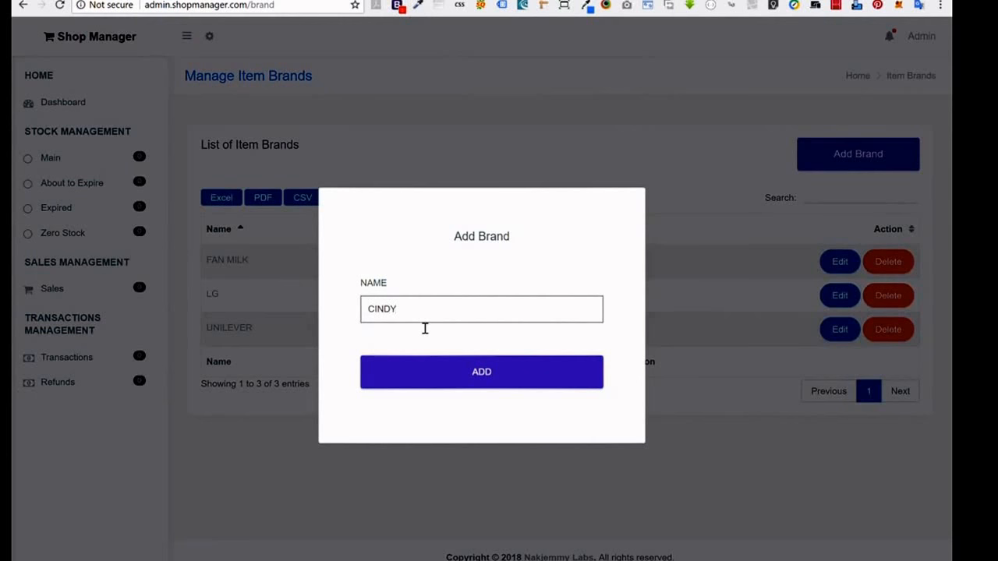
click(423, 370)
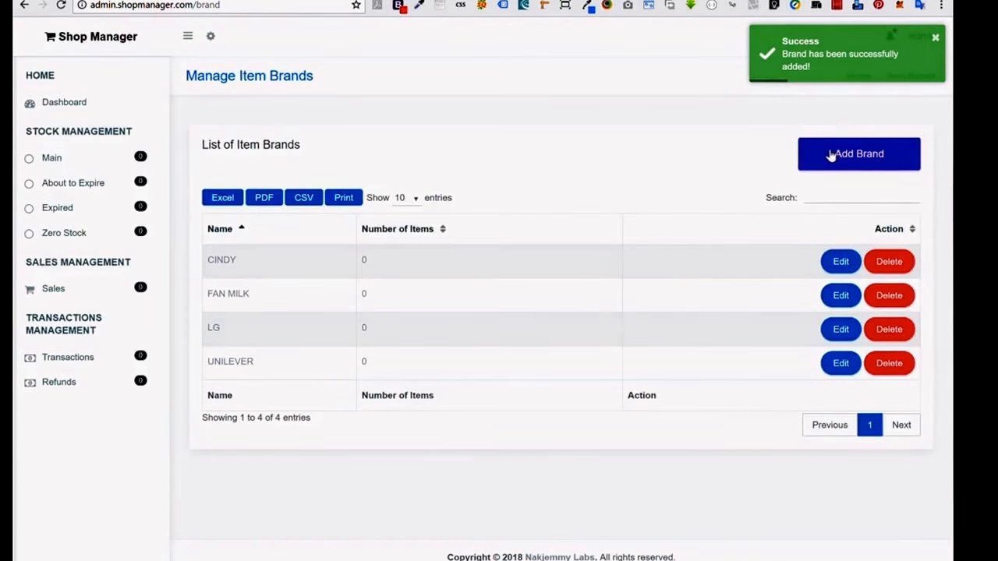
click(832, 154)
click(425, 326)
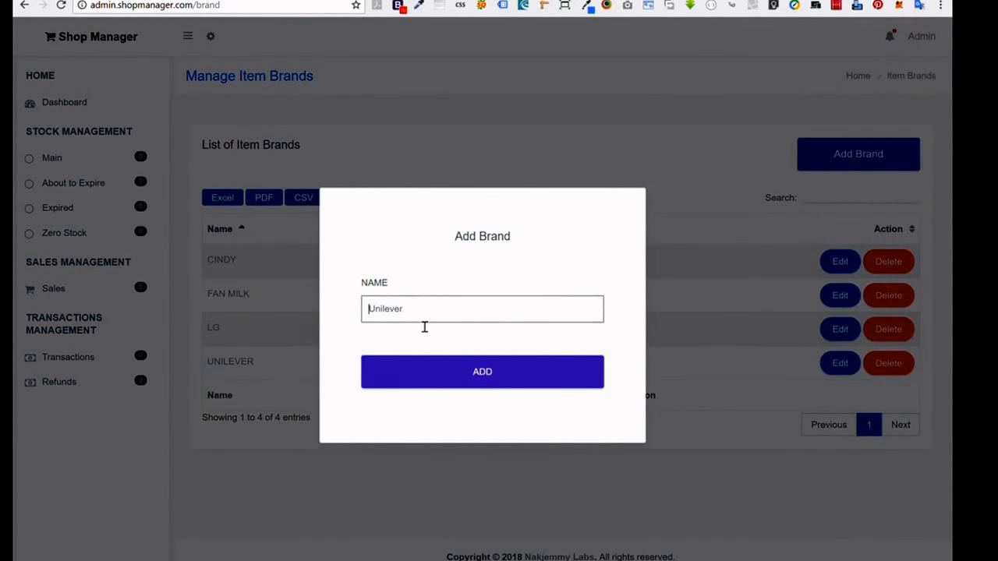
text(ROYAL AROMA)
click(412, 370)
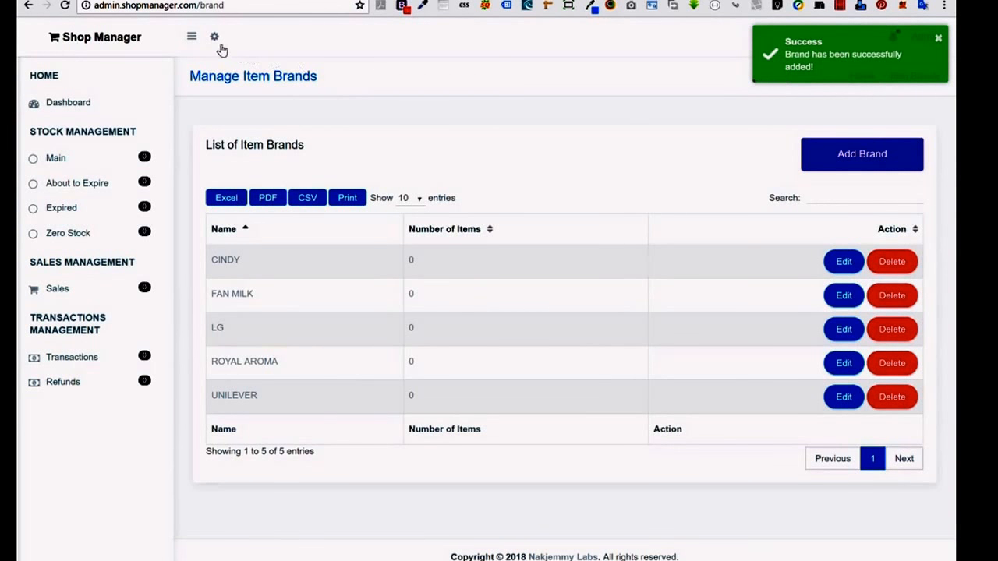
click(215, 39)
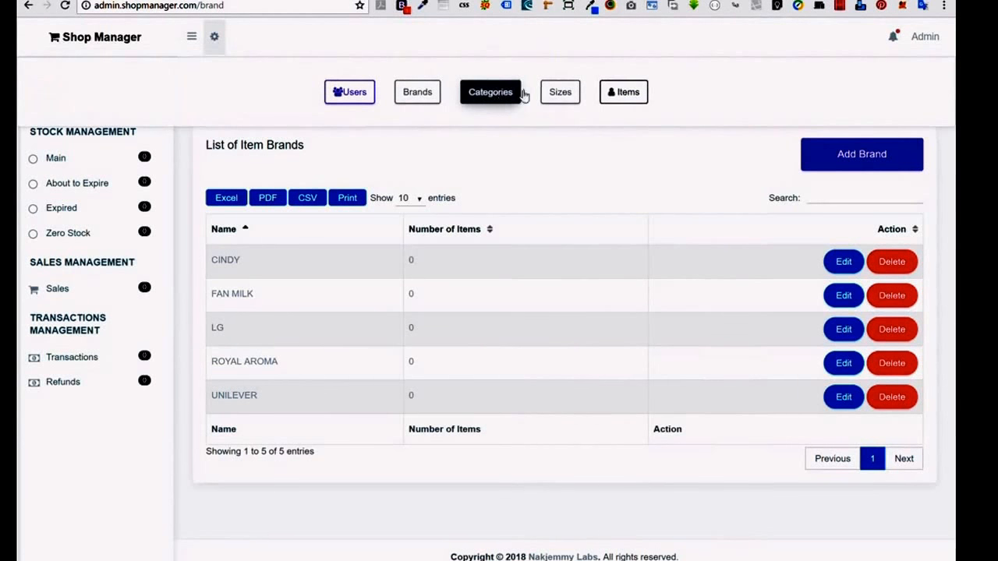
Open the Categories page and add the SANITARIES category.
click(502, 94)
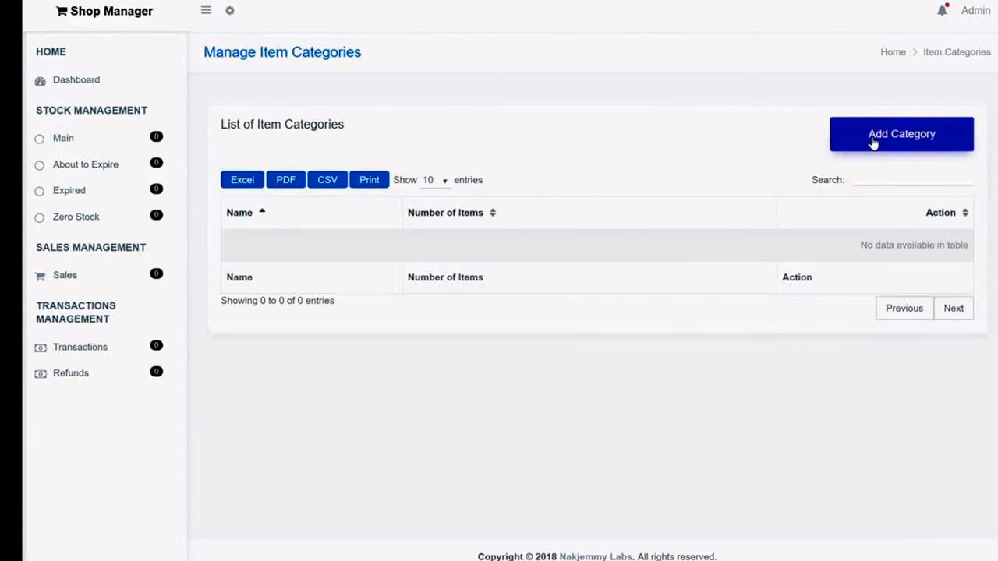
click(873, 140)
click(455, 299)
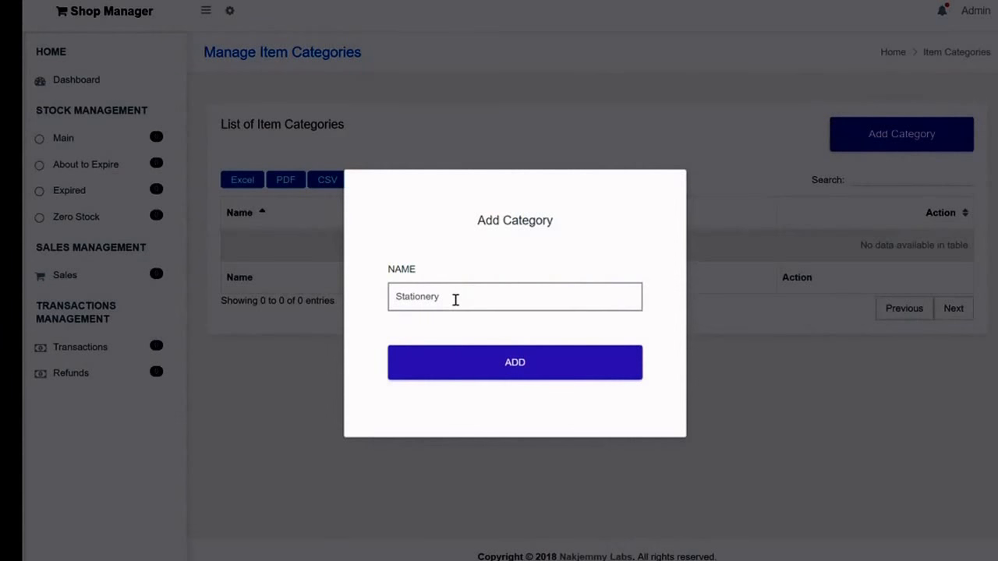
text(SANITARIES)
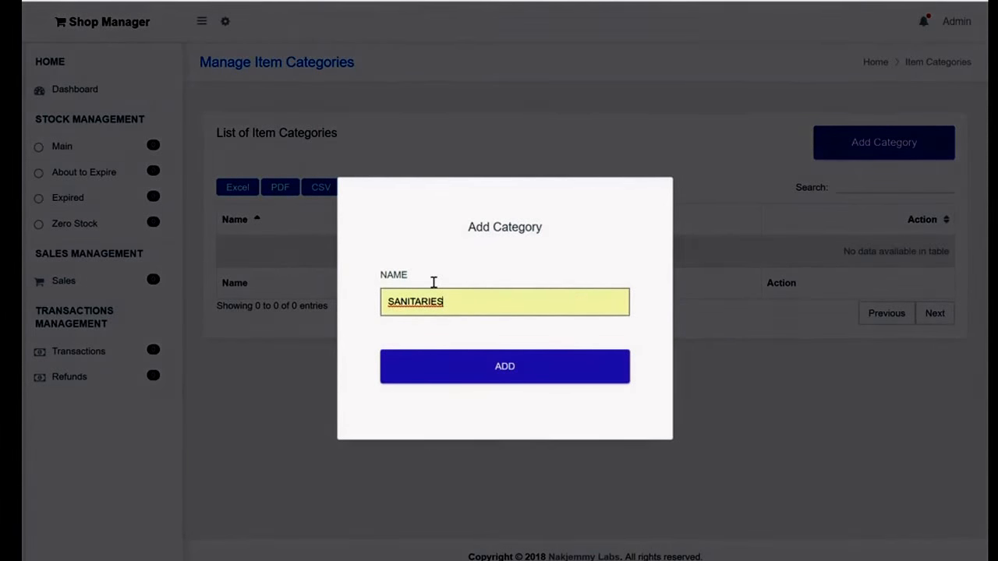
key(Return)
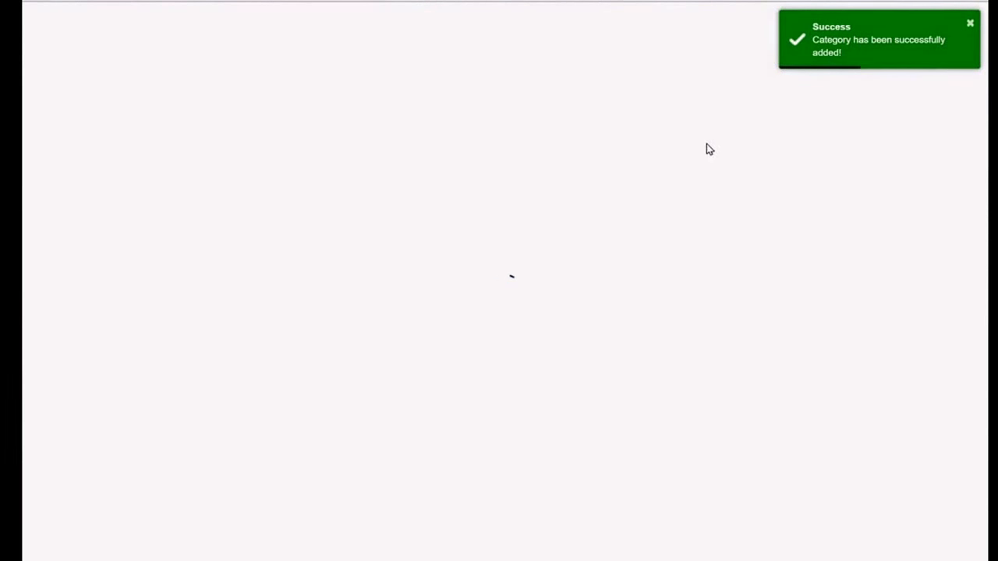
Add the CEREALS category.
click(864, 148)
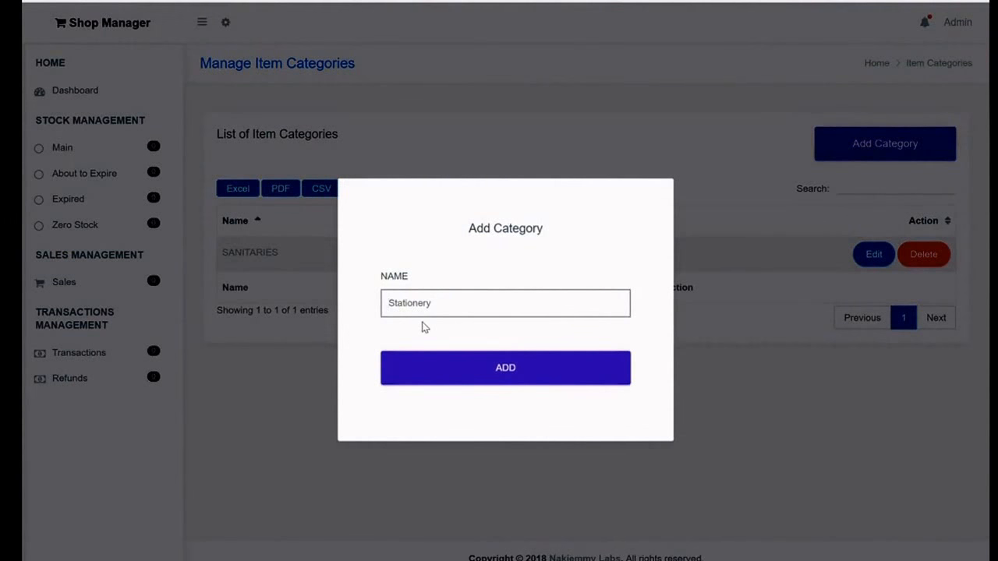
text(C)
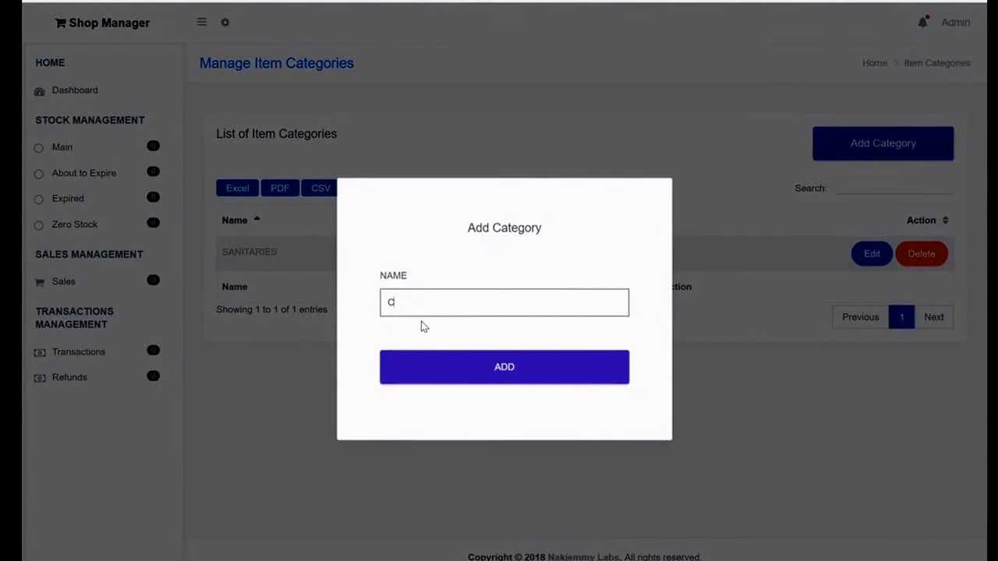
text(EREALS)
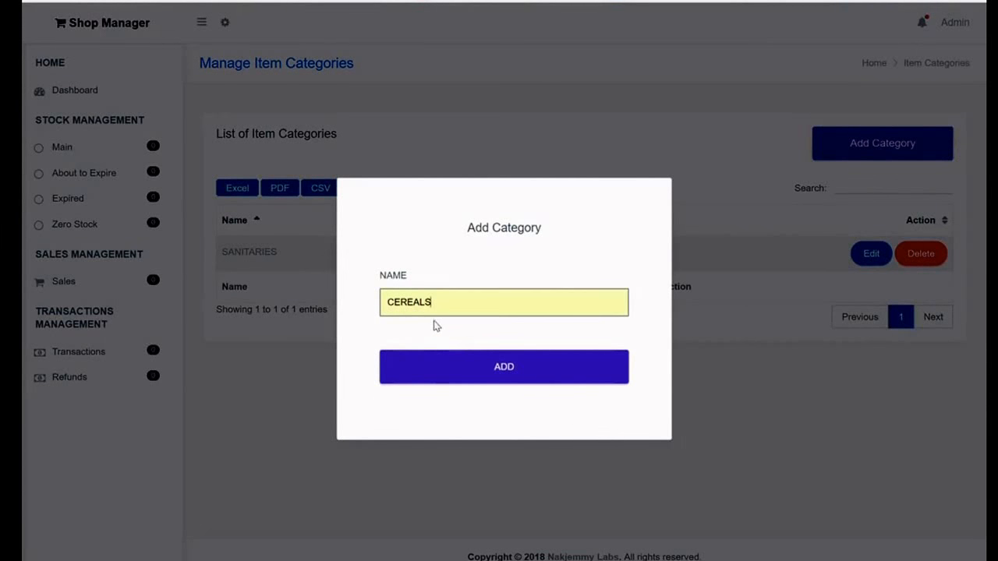
click(429, 377)
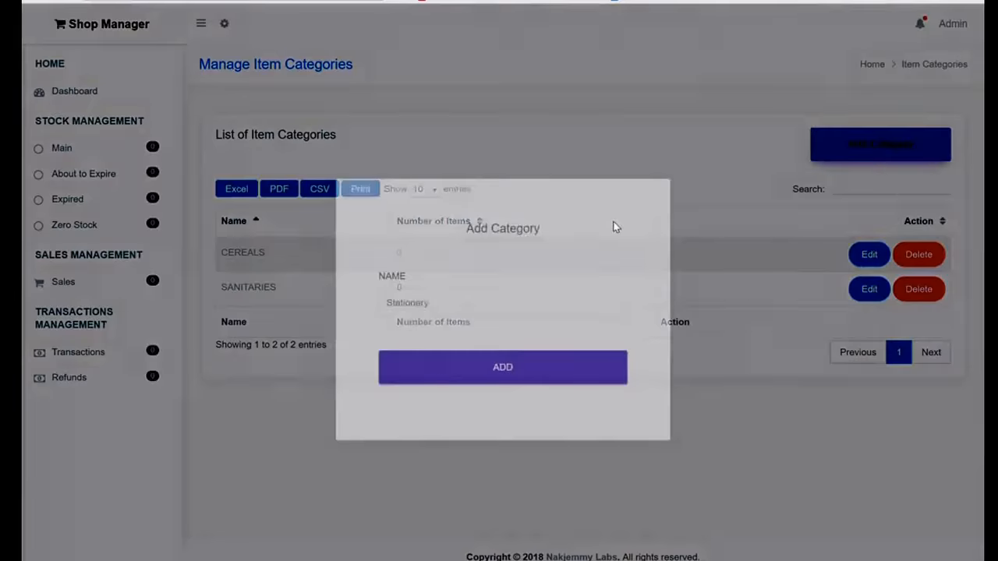
key(ctrl+a)
Add the ICE CREAMS category.
text(C)
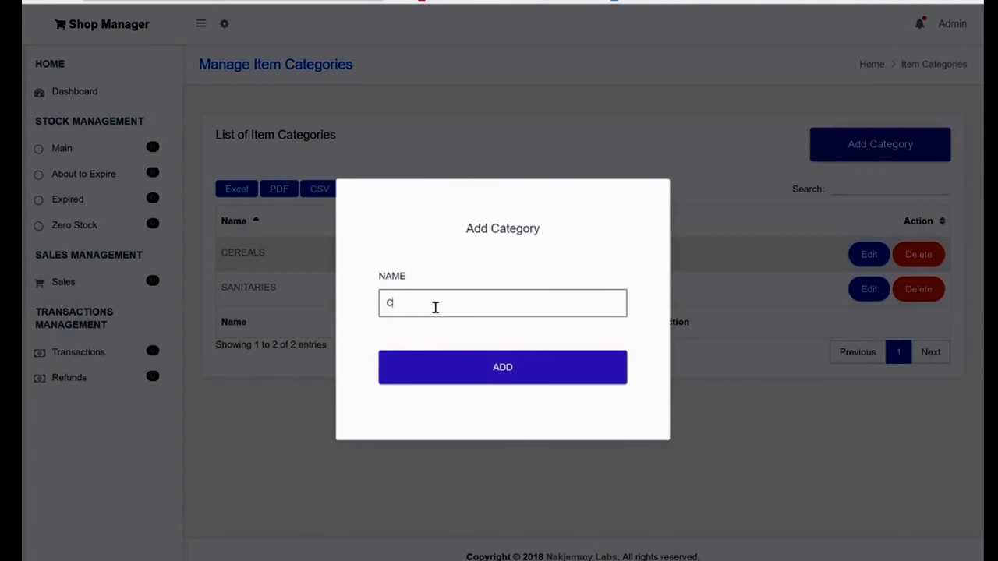
key(BackSpace)
text(I)
click(431, 331)
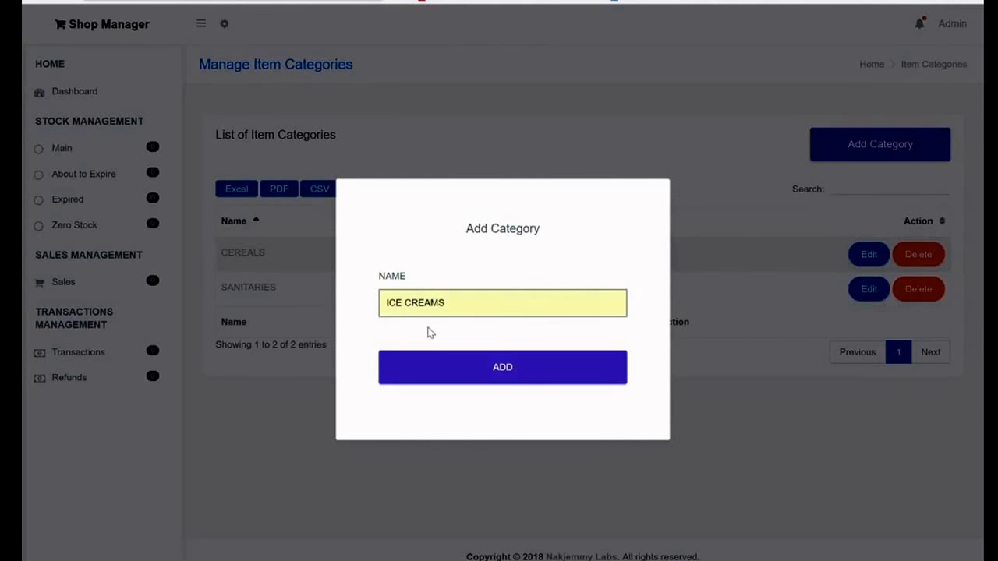
click(437, 368)
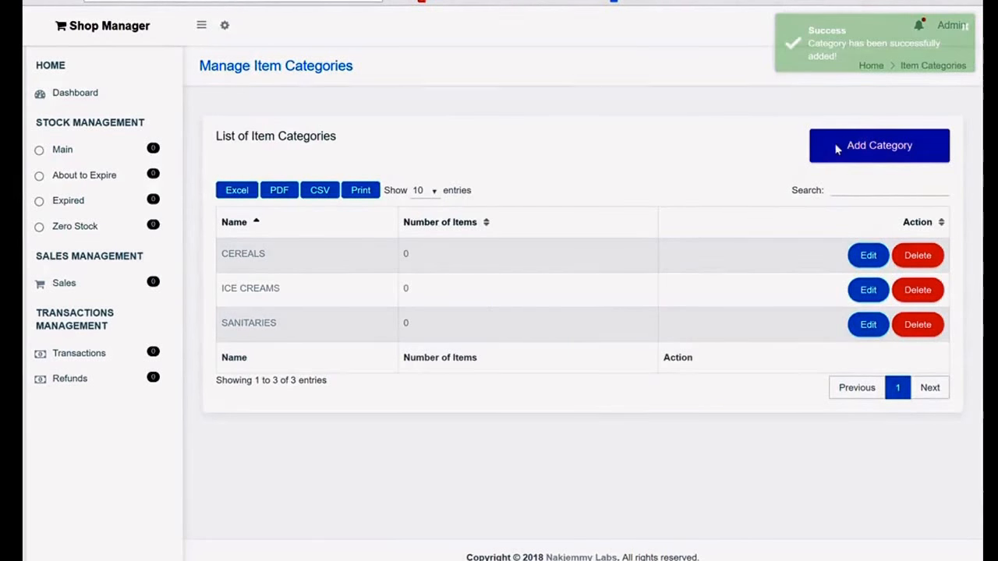
Add the PHONES category.
click(837, 147)
click(408, 302)
text(Stationery)
click(414, 306)
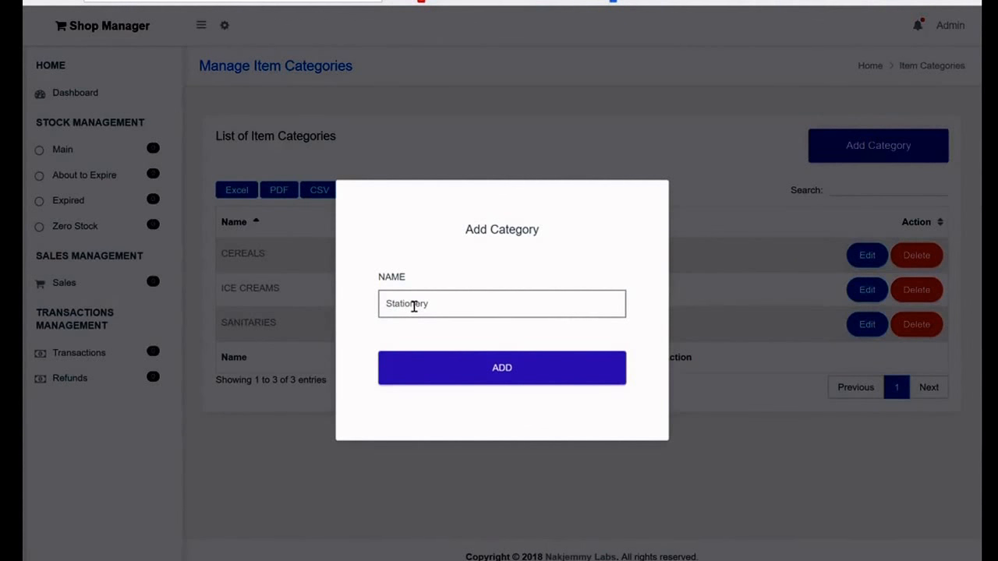
text(PHONES)
click(438, 364)
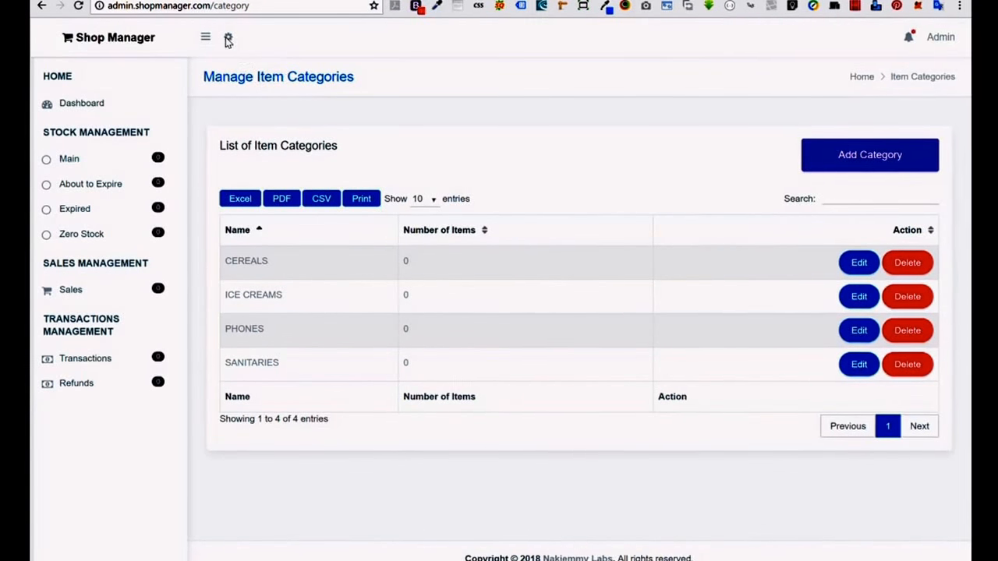
click(229, 37)
Open the item sizes list and create a 25 KG size.
click(563, 93)
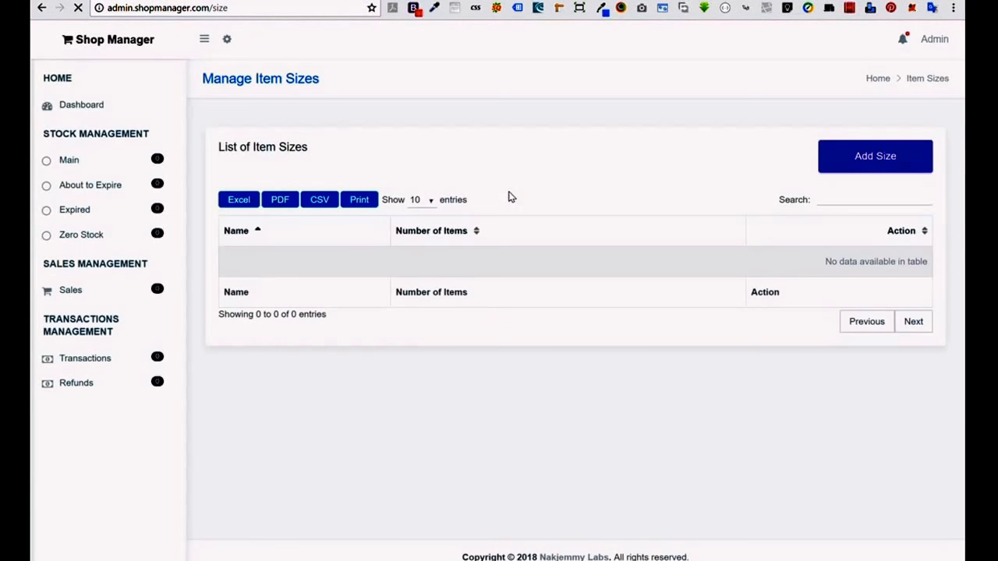
click(839, 163)
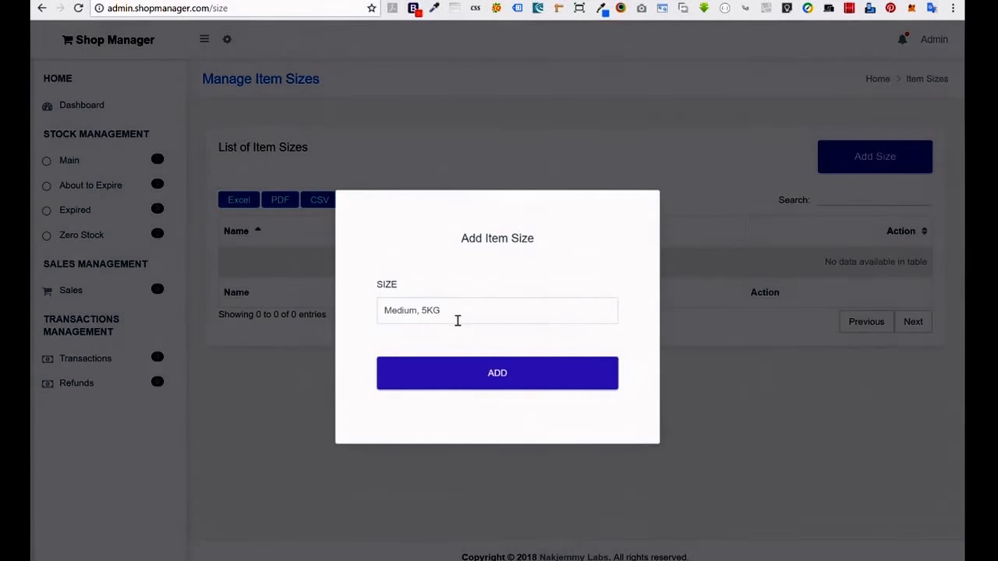
click(457, 321)
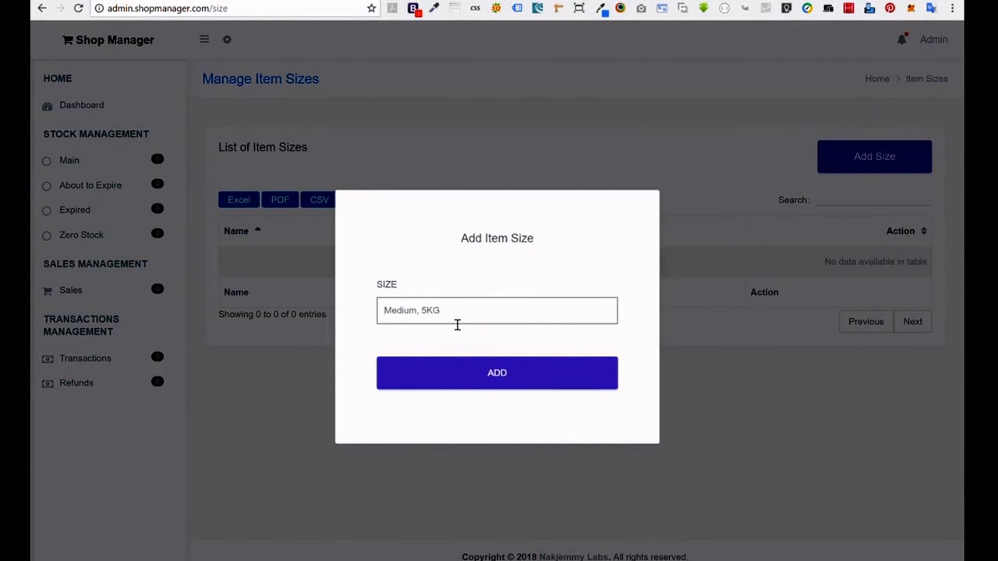
text(25 KG)
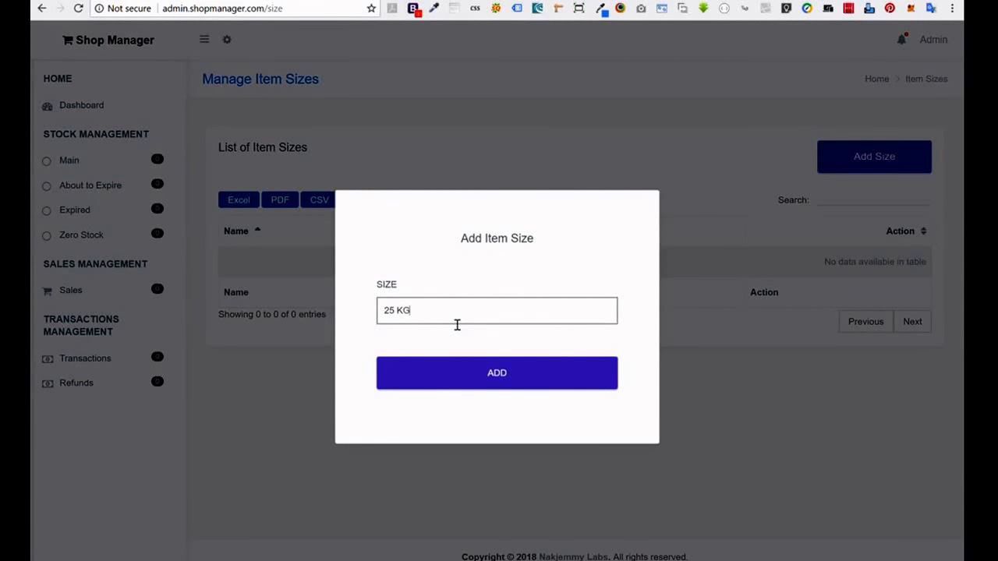
click(470, 372)
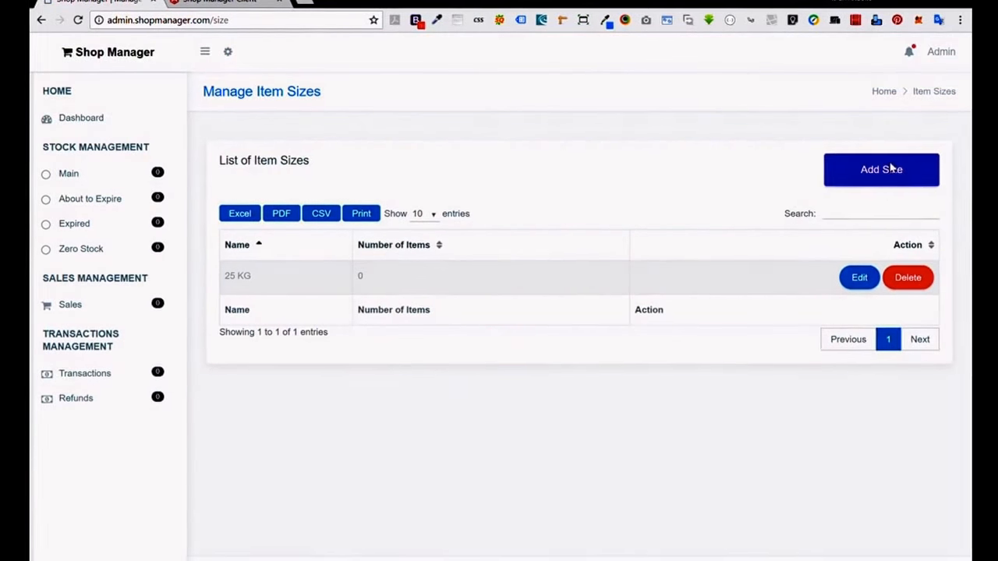
Add the 2 LITRES size.
click(891, 169)
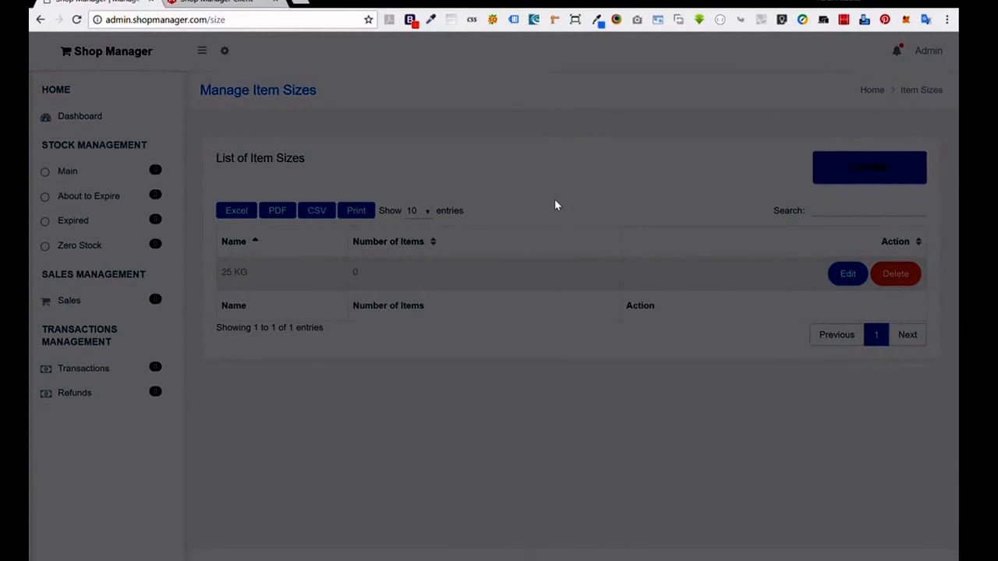
click(430, 325)
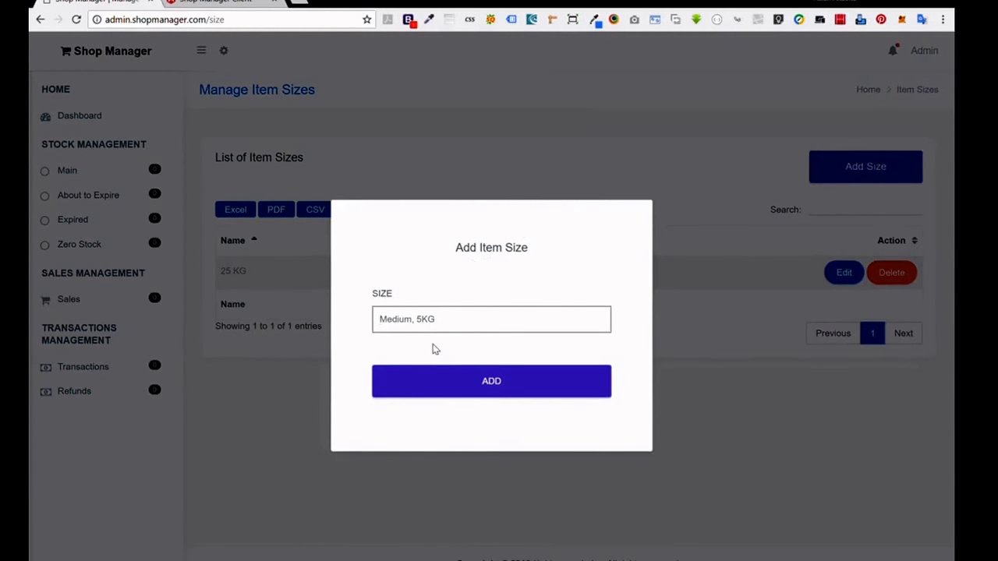
text(2)
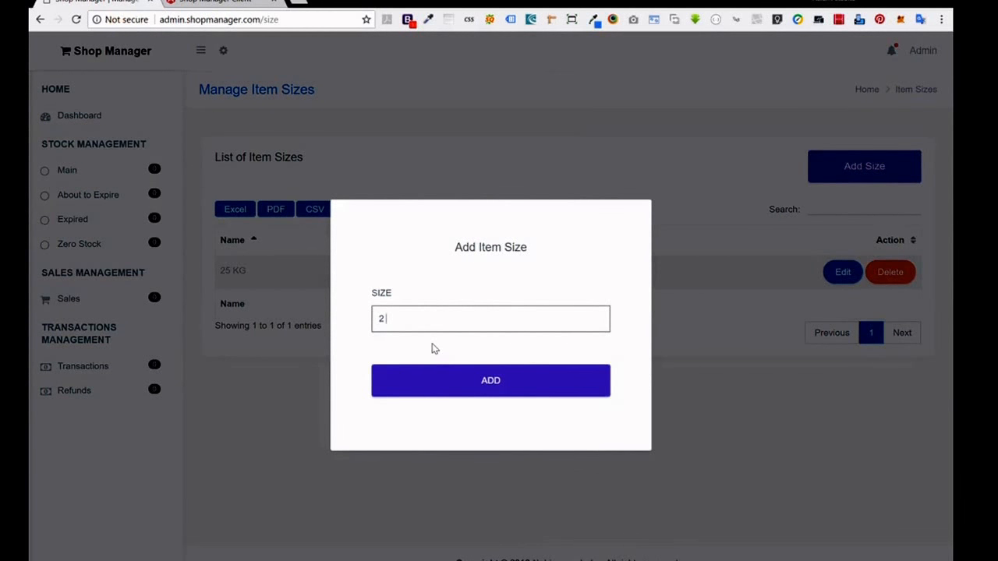
text( LI)
click(425, 340)
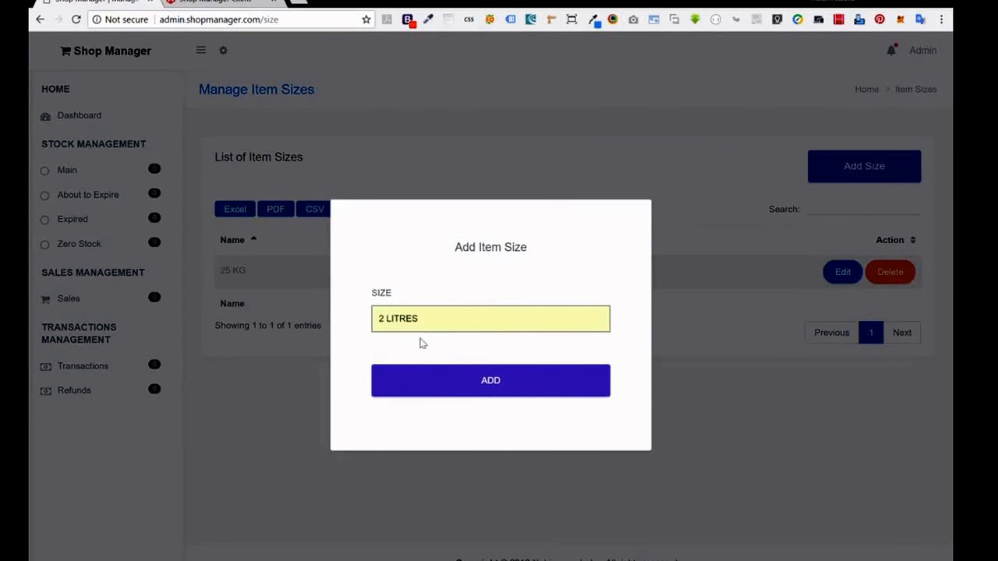
click(427, 378)
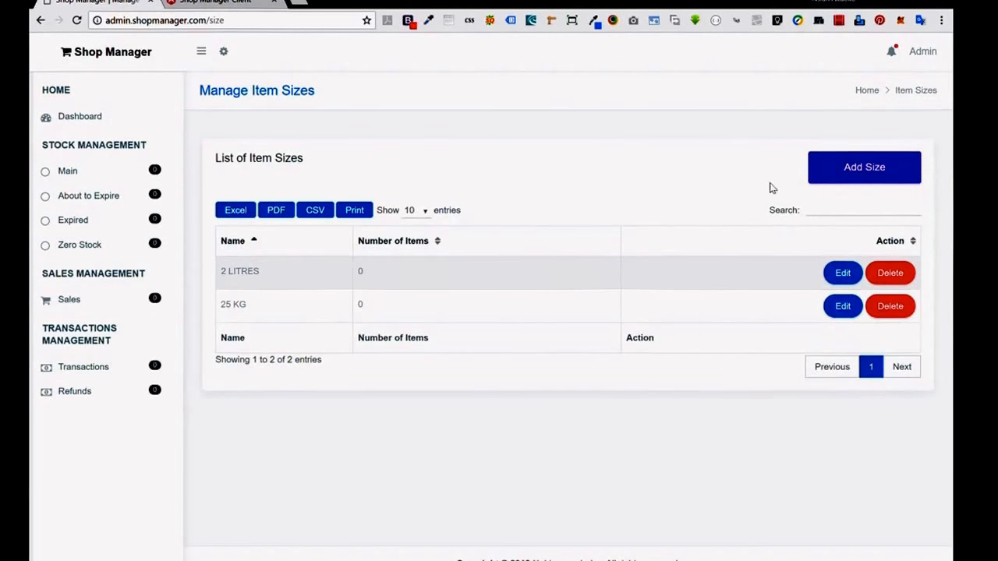
Add the 5.5 l size.
click(840, 169)
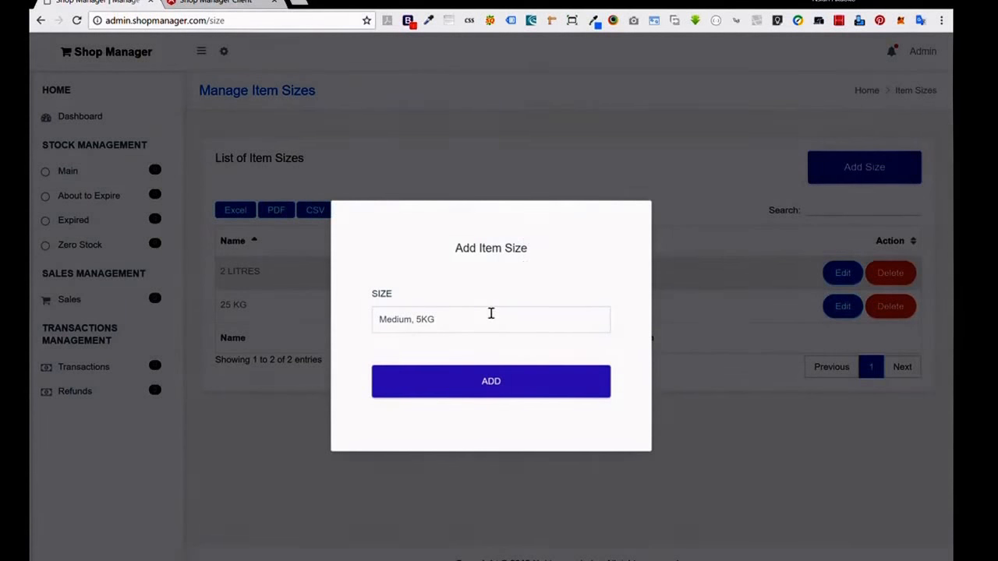
click(490, 314)
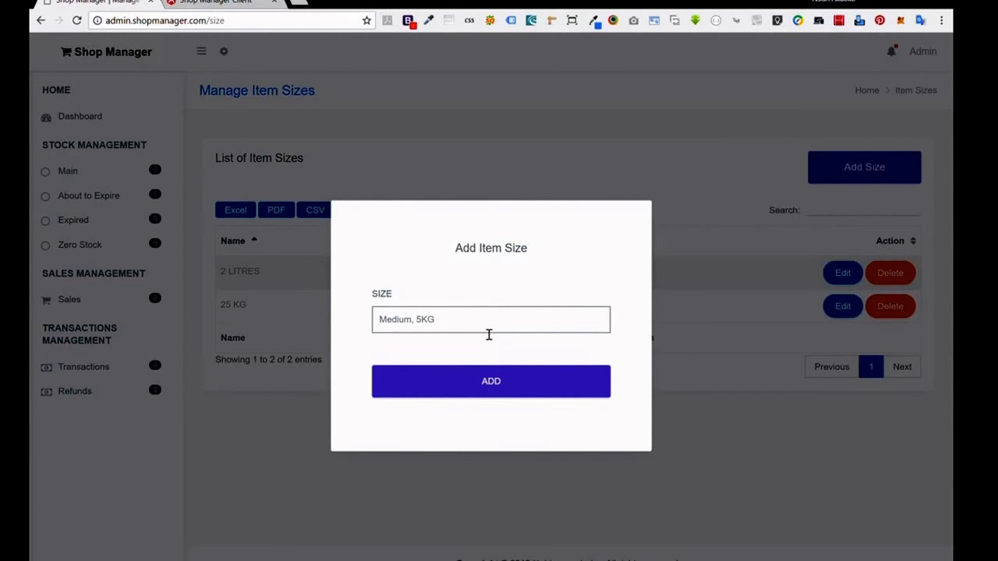
text(5.5)
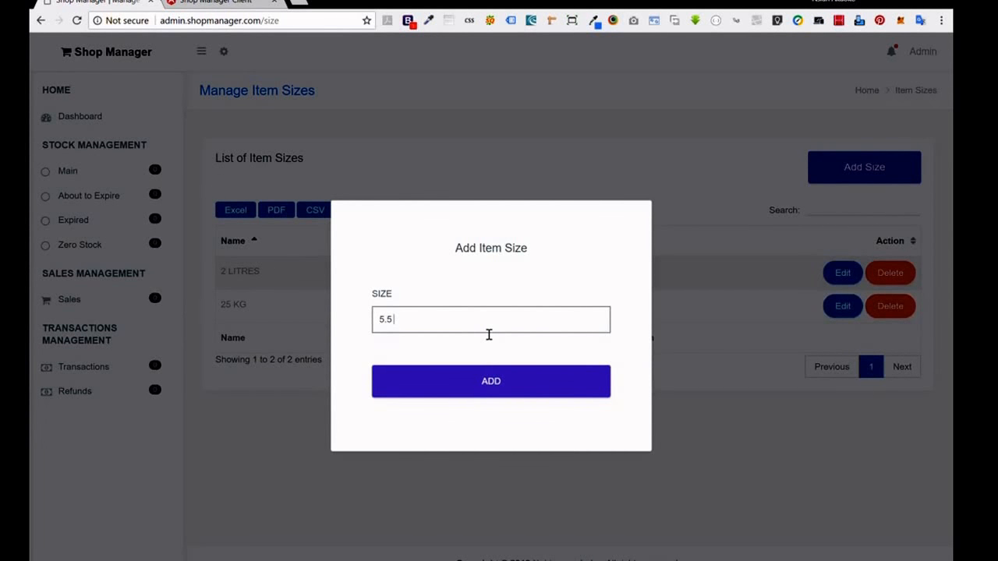
text( l)
click(532, 380)
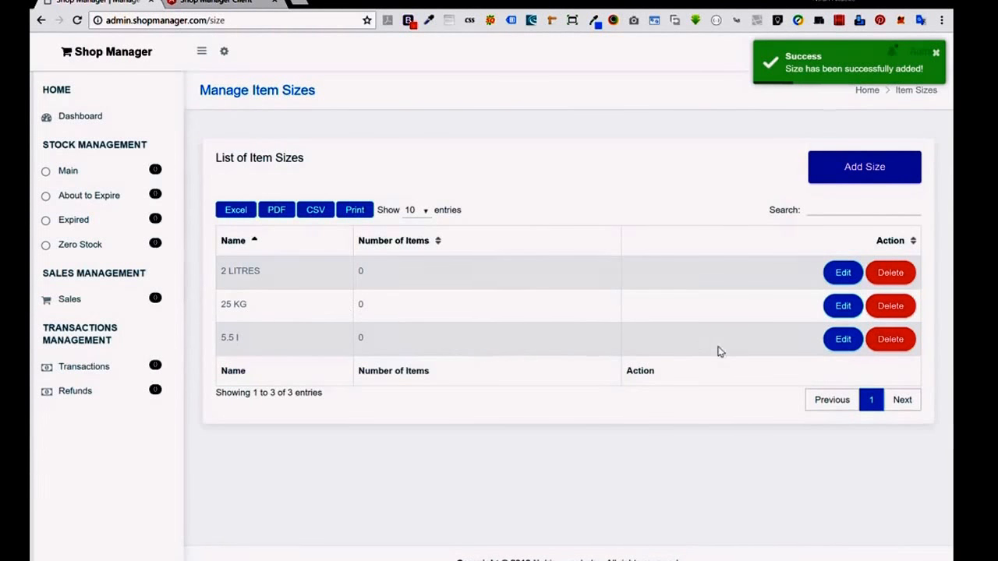
Rename the 5.5 l size to 5.5 INCHES.
click(841, 340)
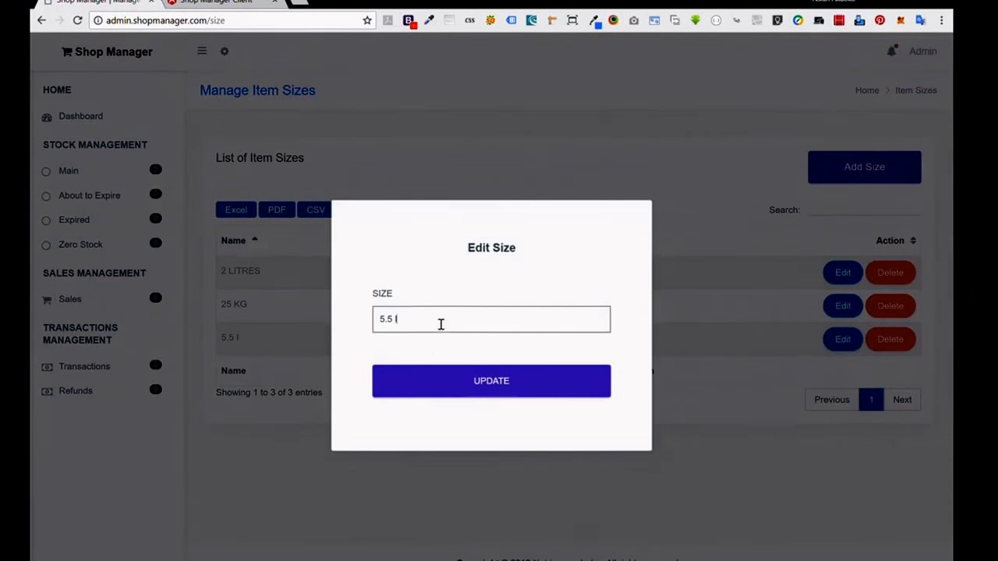
key(BackSpace)
text(IN)
key(Down)
key(Return)
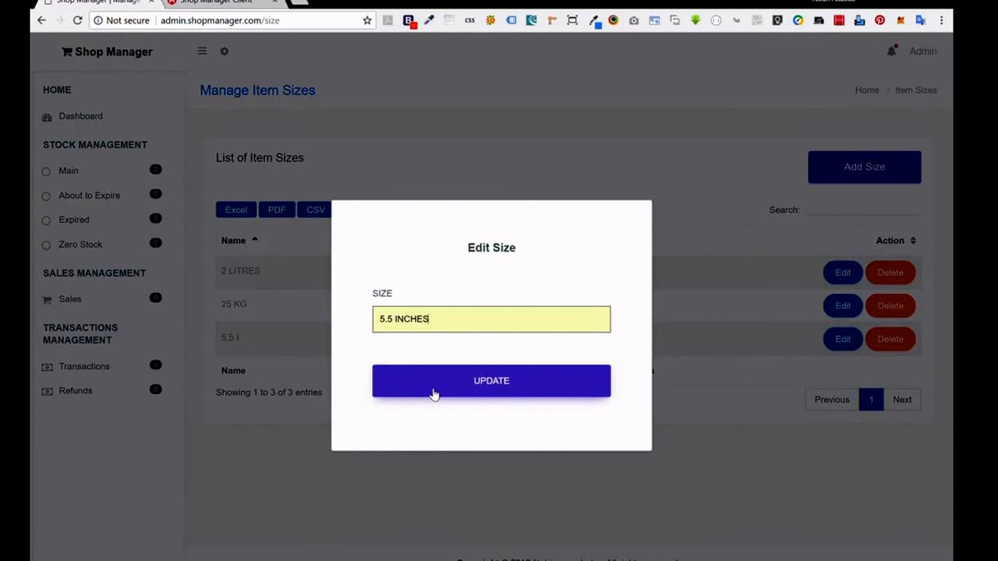
click(434, 394)
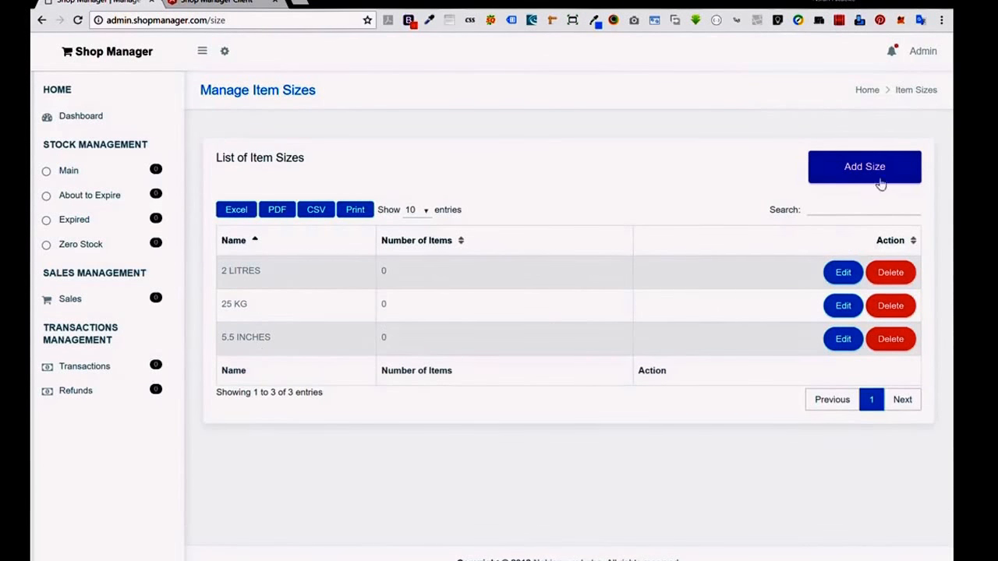
Add the NORMAL size.
click(847, 166)
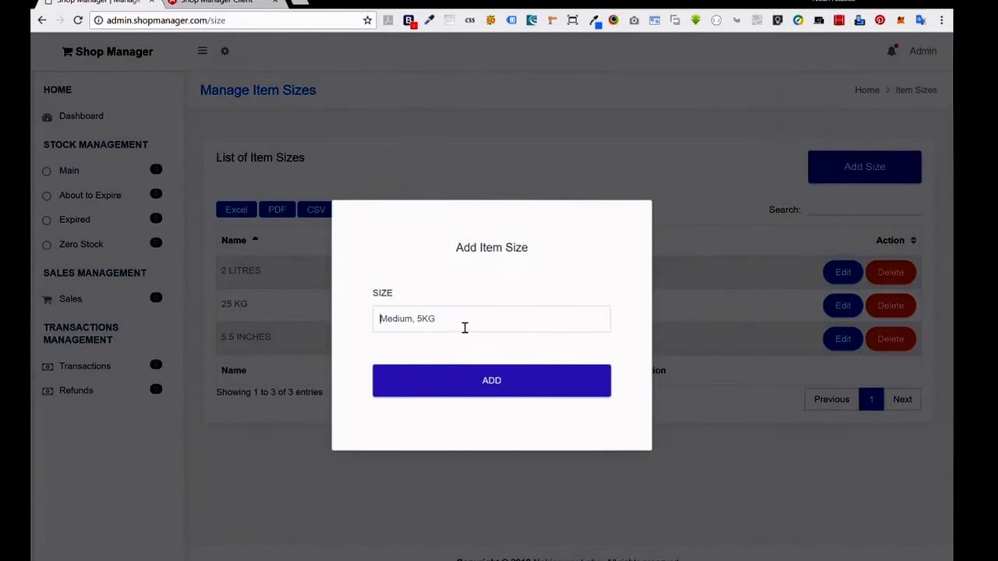
click(463, 324)
text(NORMAL)
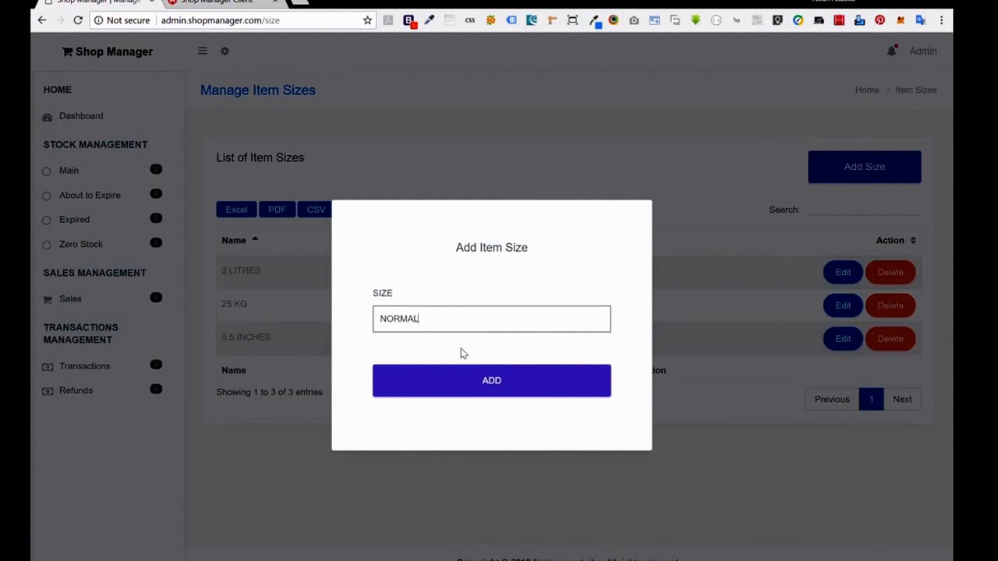
click(446, 395)
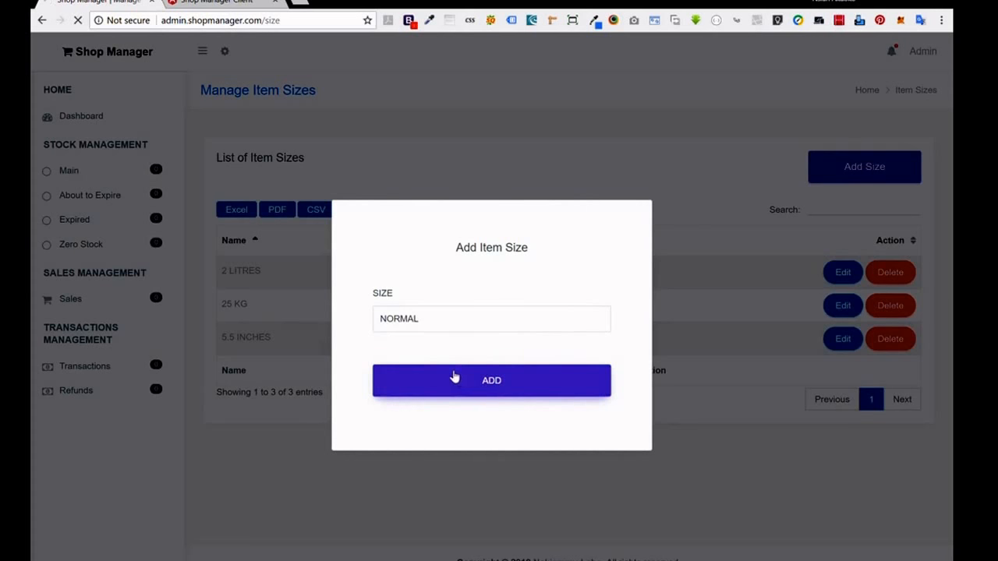
click(452, 376)
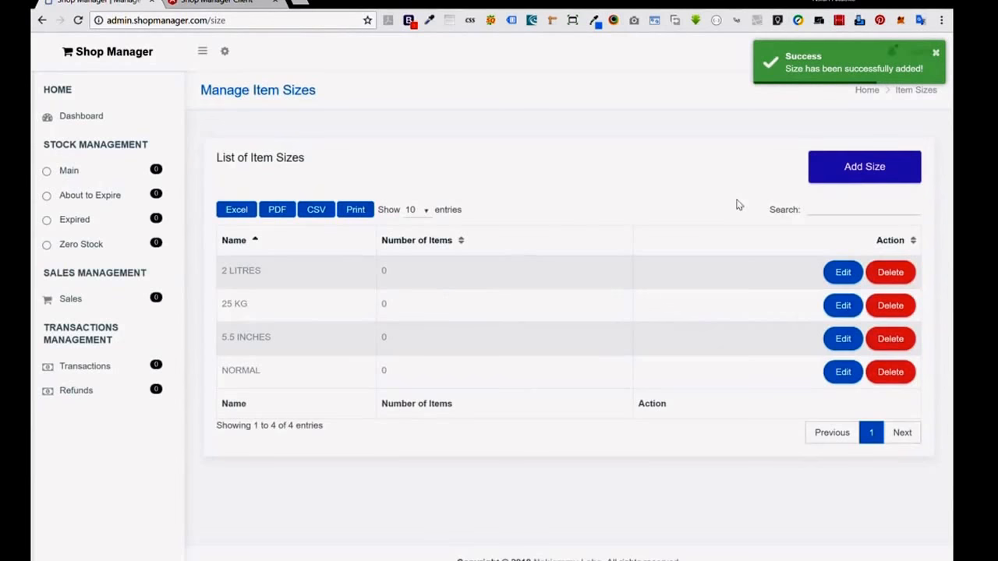
Add the 50 KG size.
click(848, 174)
click(476, 324)
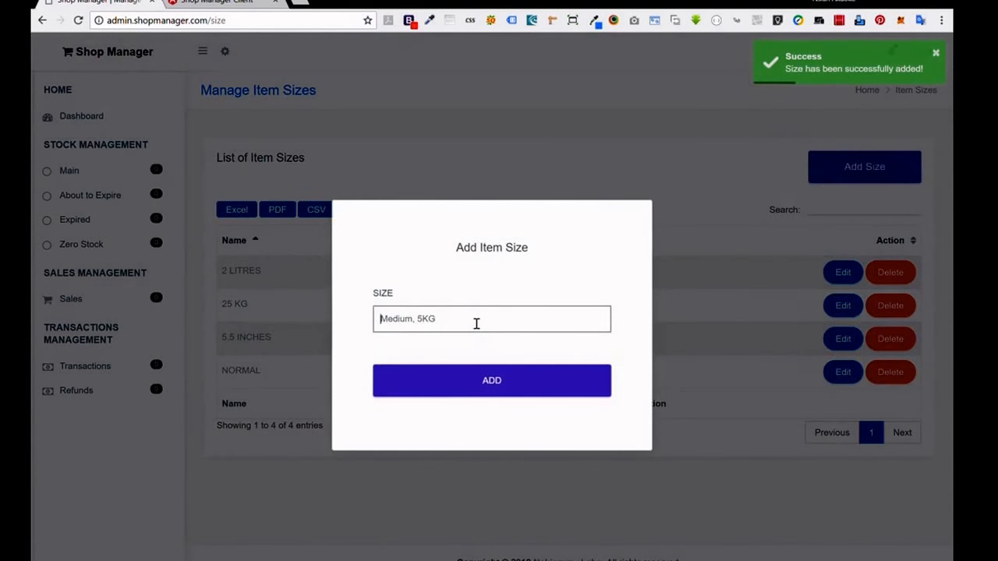
text(50 K)
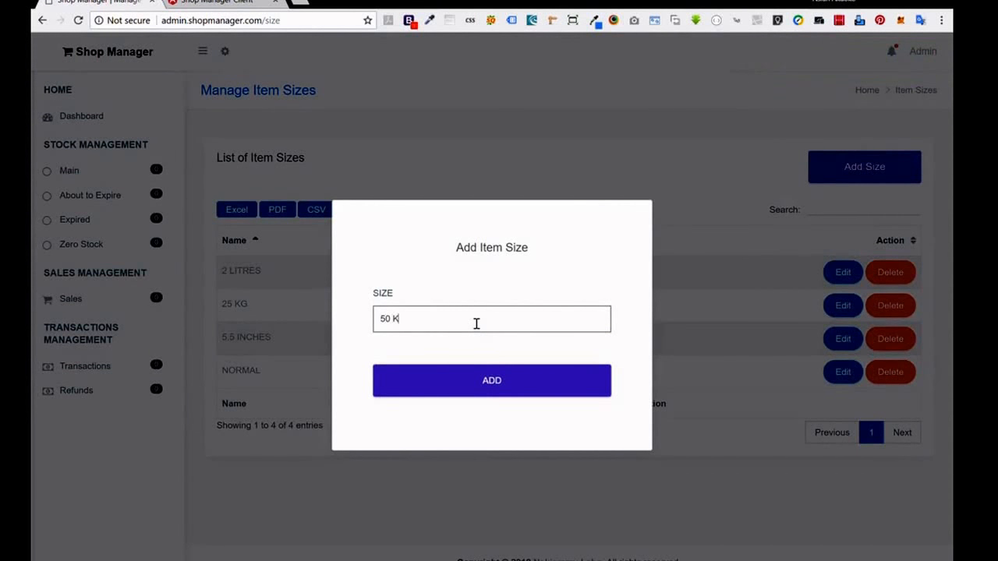
text(G)
click(492, 383)
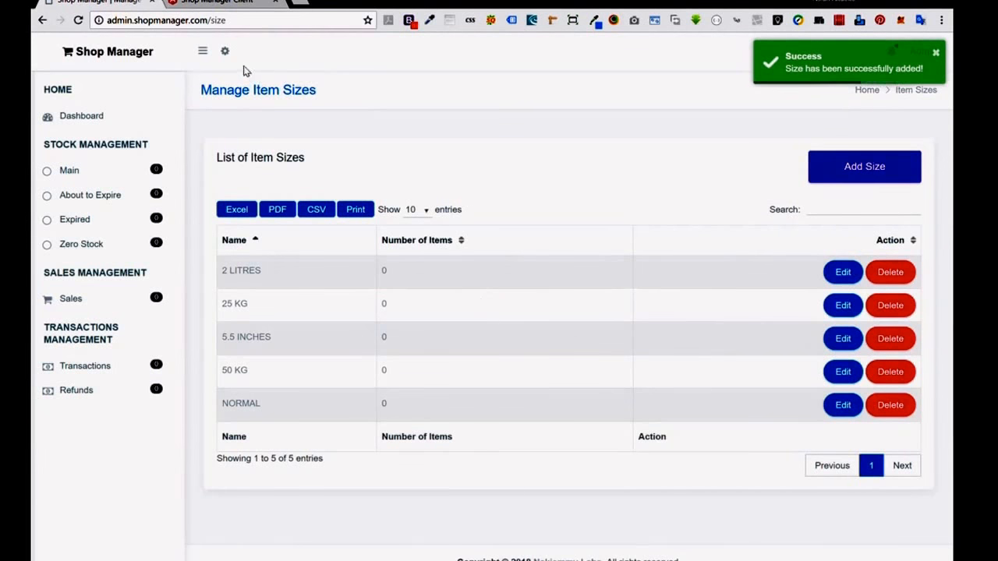
Open the Items page and start a new item named RICE.
click(224, 51)
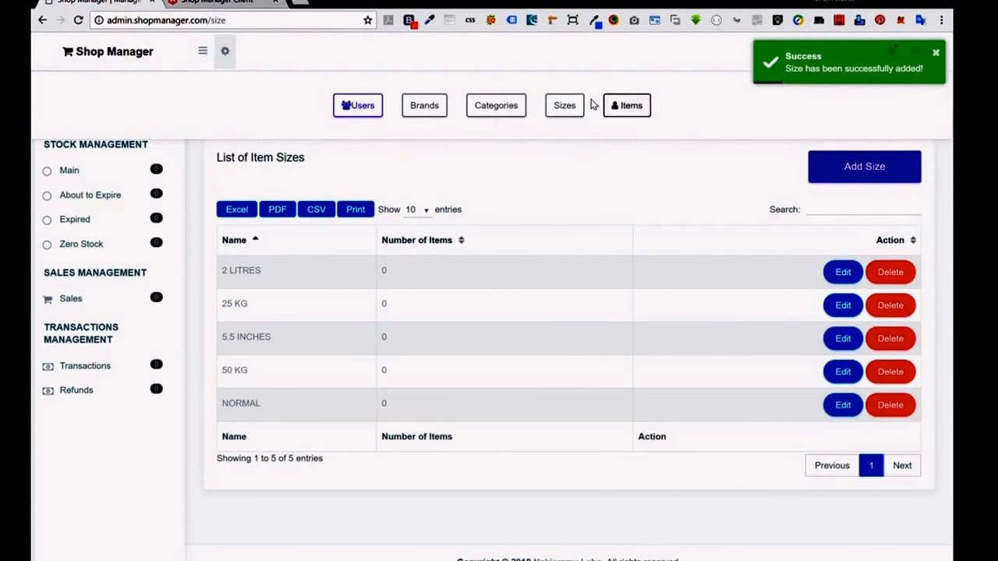
click(623, 106)
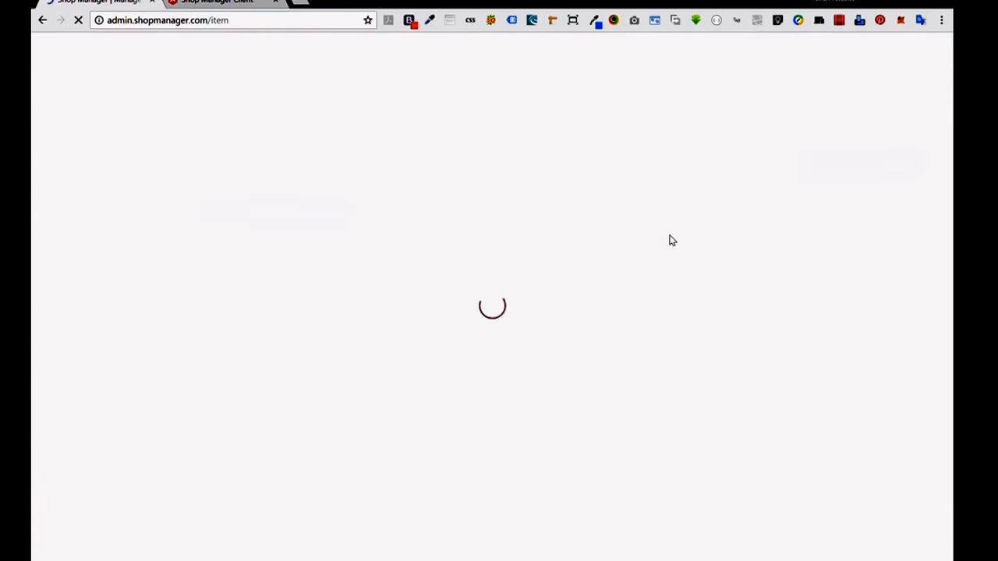
click(831, 169)
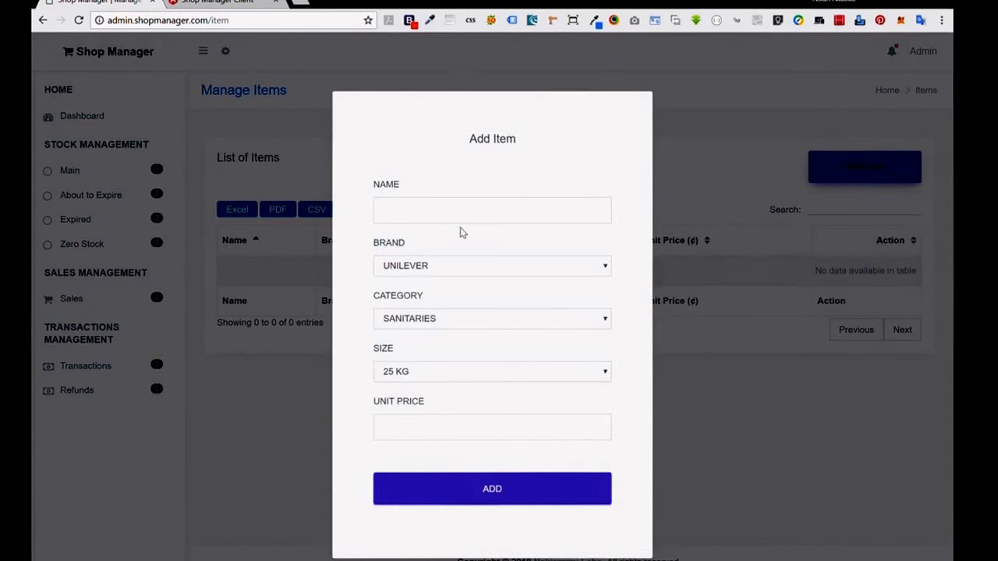
click(462, 223)
text(RICE)
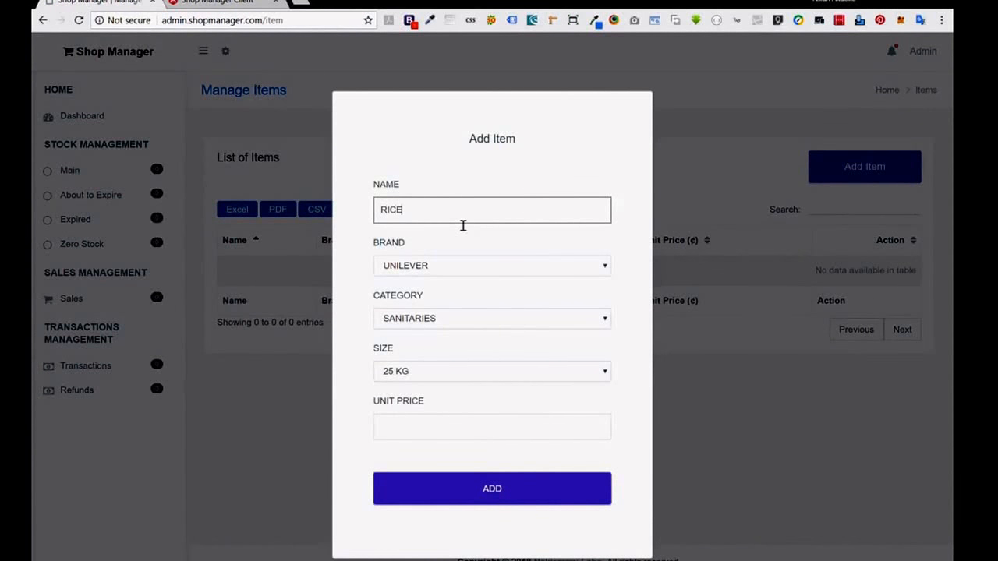
click(429, 176)
Give RICE brand CINDY, category CEREALS, size 25 KG, unit price 130.00, and save.
click(412, 272)
click(410, 313)
click(411, 323)
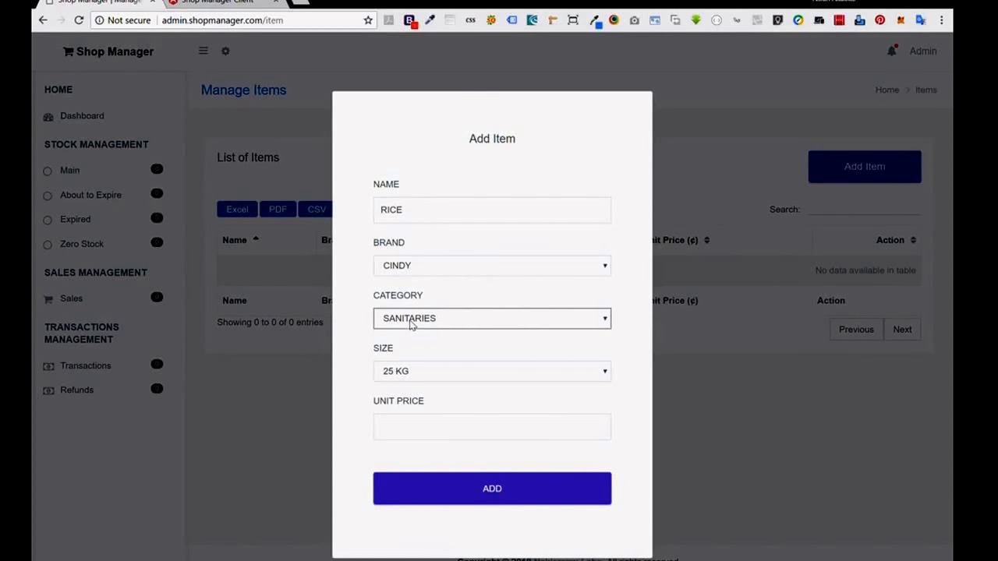
click(412, 353)
click(409, 377)
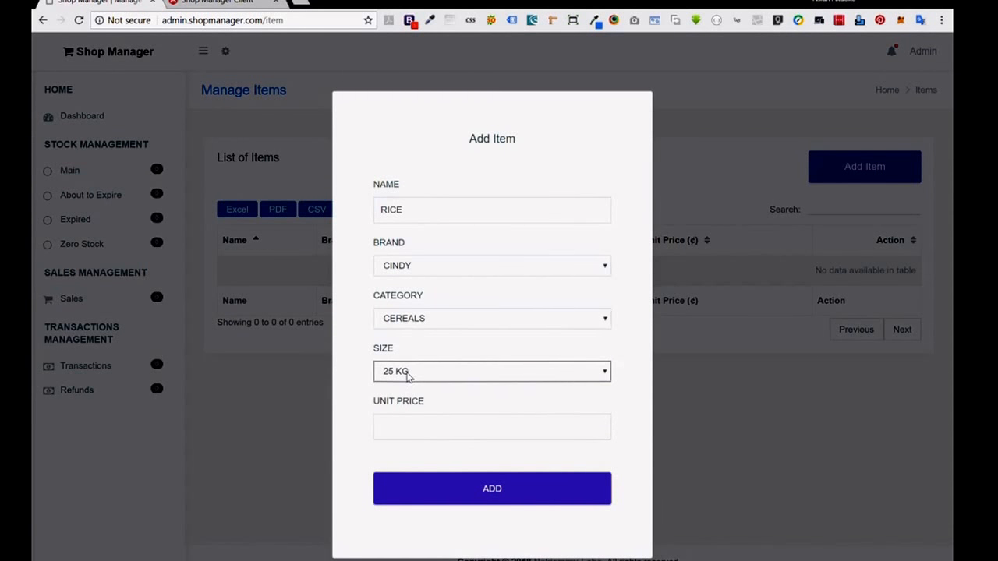
click(415, 424)
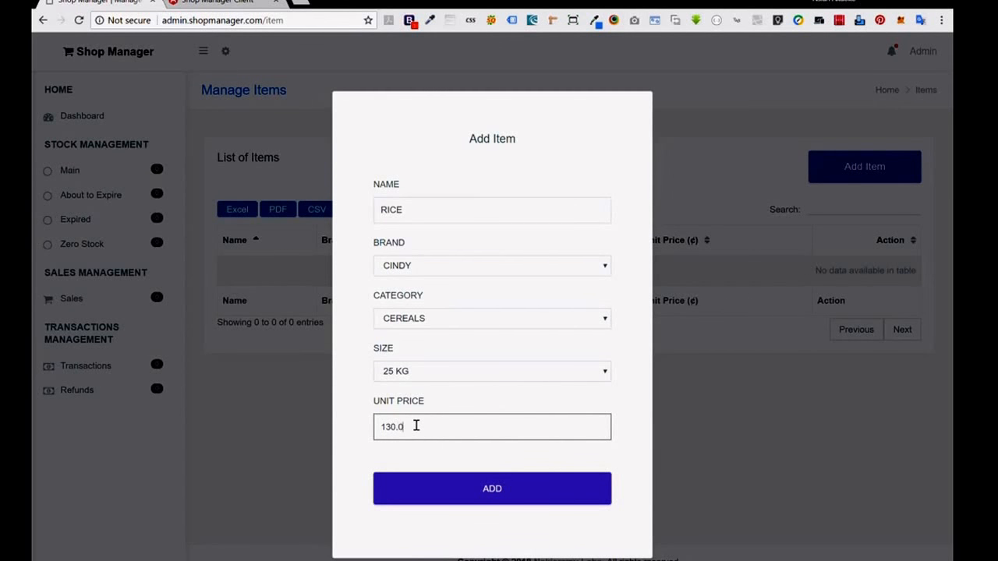
click(507, 493)
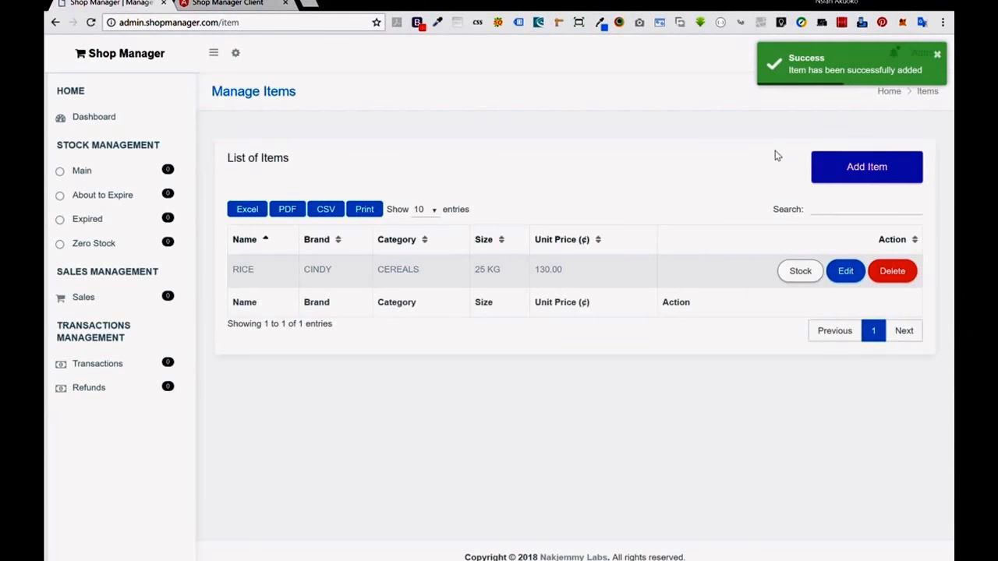
Add a RICE item: brand ROYAL AROMA, category CEREALS, size 50 KG, unit price 250.00.
click(866, 166)
click(447, 214)
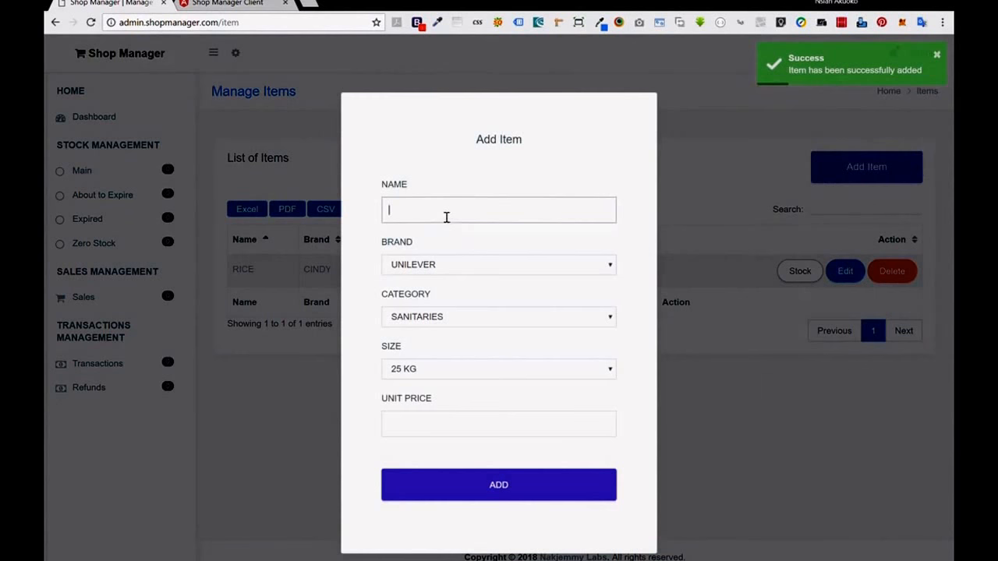
text(RICE)
click(458, 268)
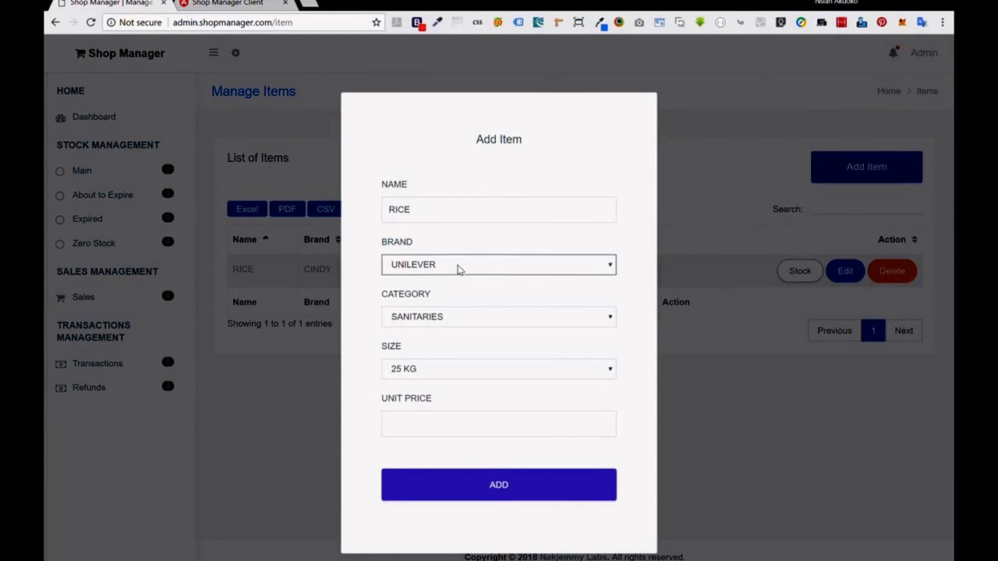
click(439, 327)
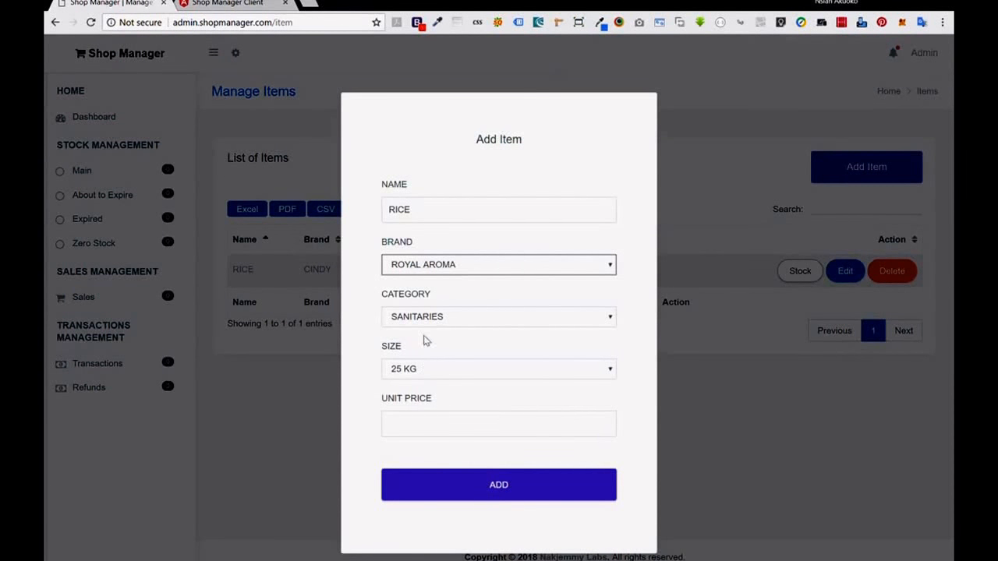
click(436, 316)
click(434, 350)
click(431, 369)
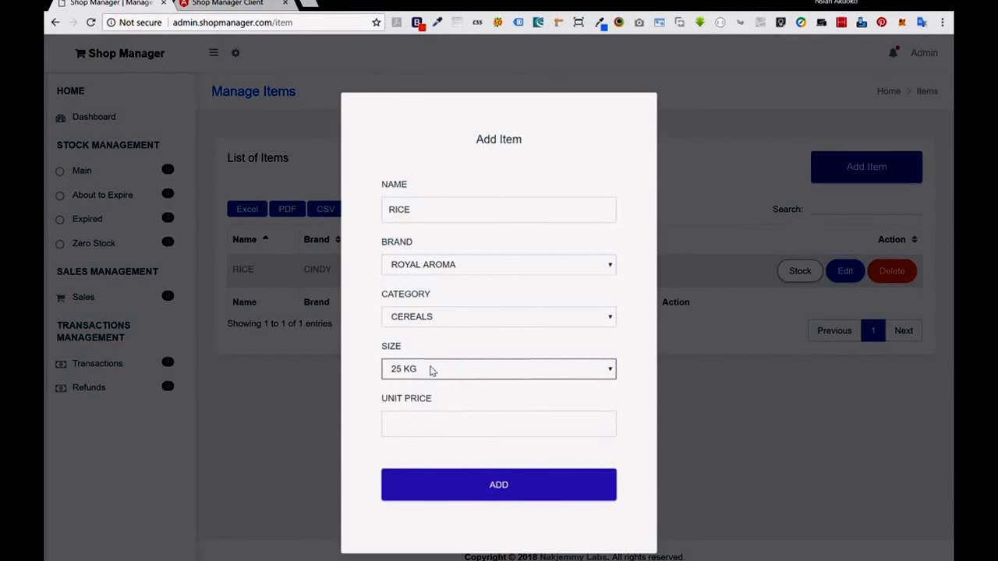
click(423, 432)
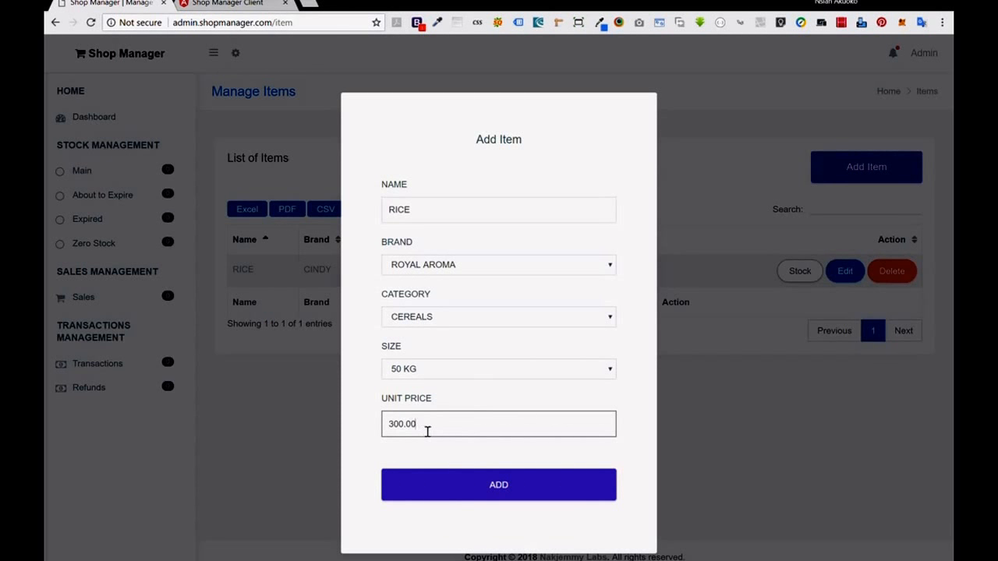
drag(389, 428, 403, 428)
text(20)
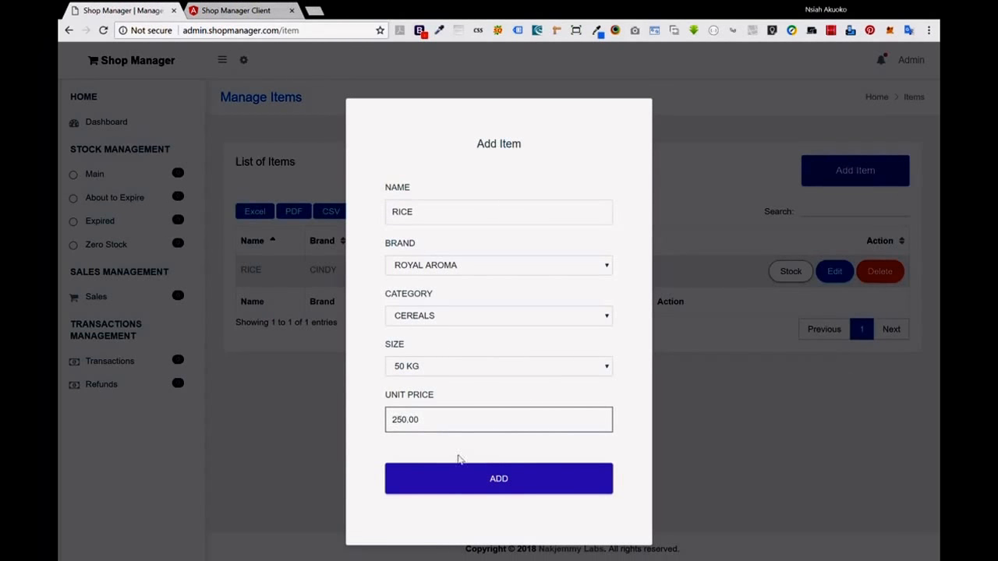
click(491, 469)
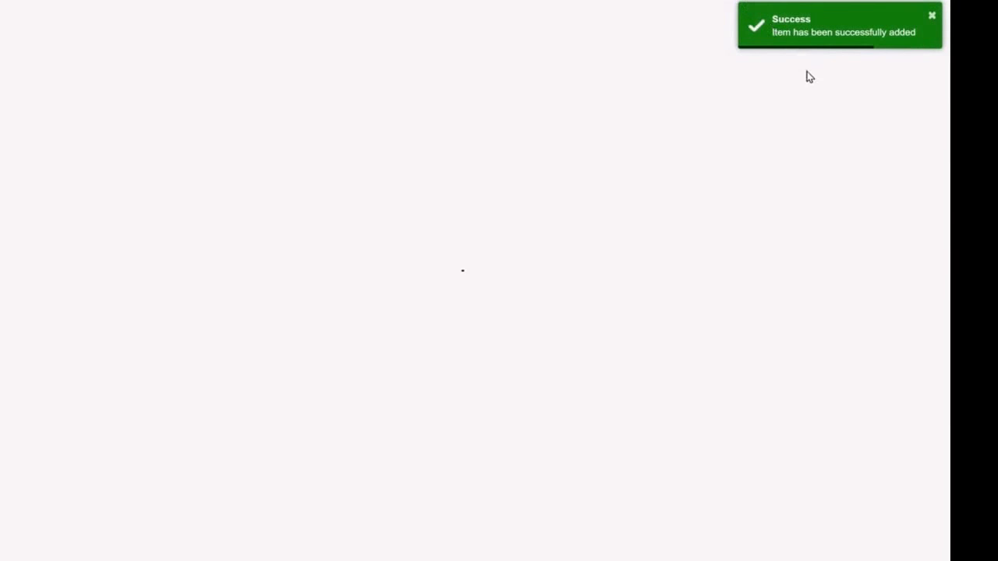
Create item LG G5 with brand LG, category PHONES, size 5.5 INCHES, price 1000.00.
click(855, 137)
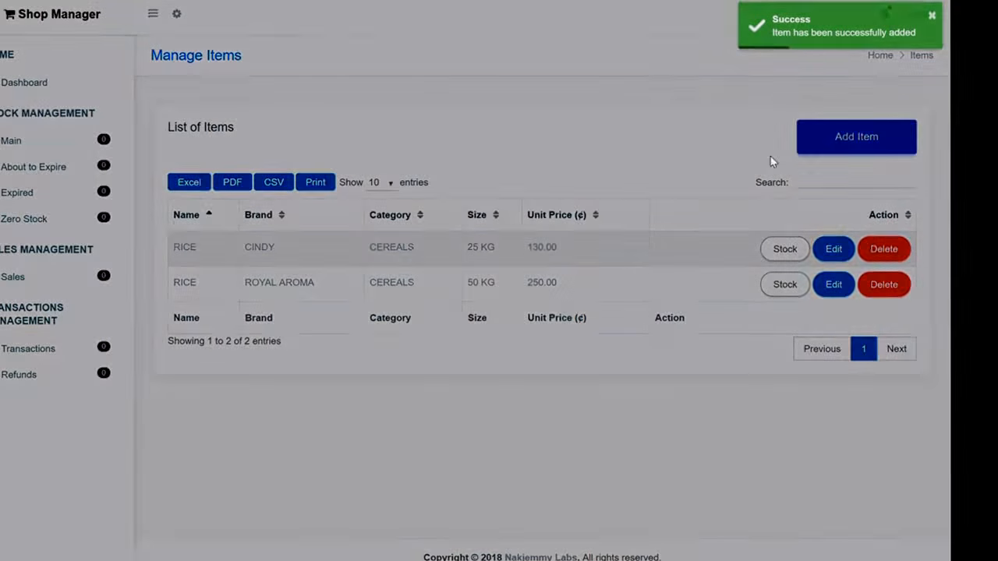
click(389, 195)
text(LG G5)
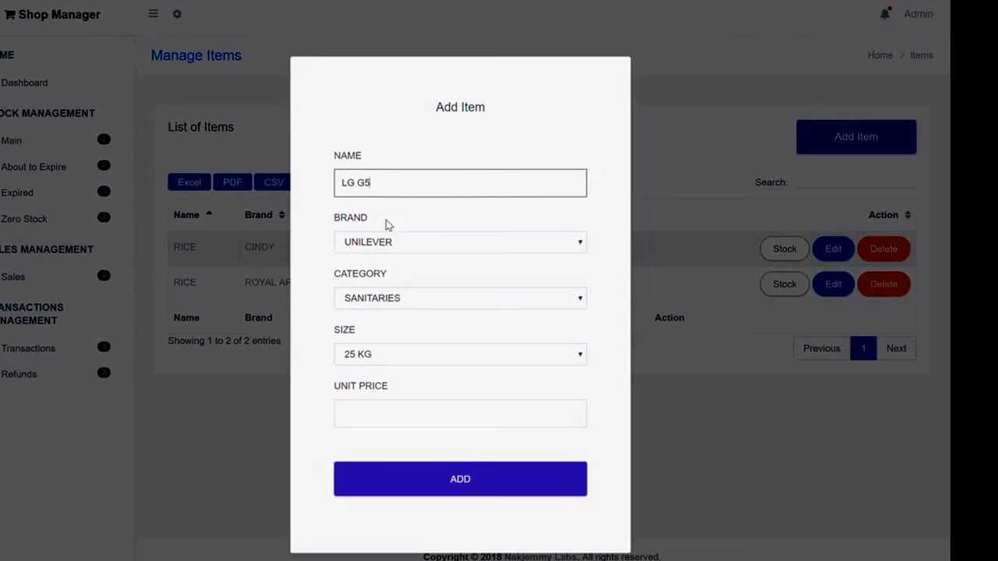
click(389, 240)
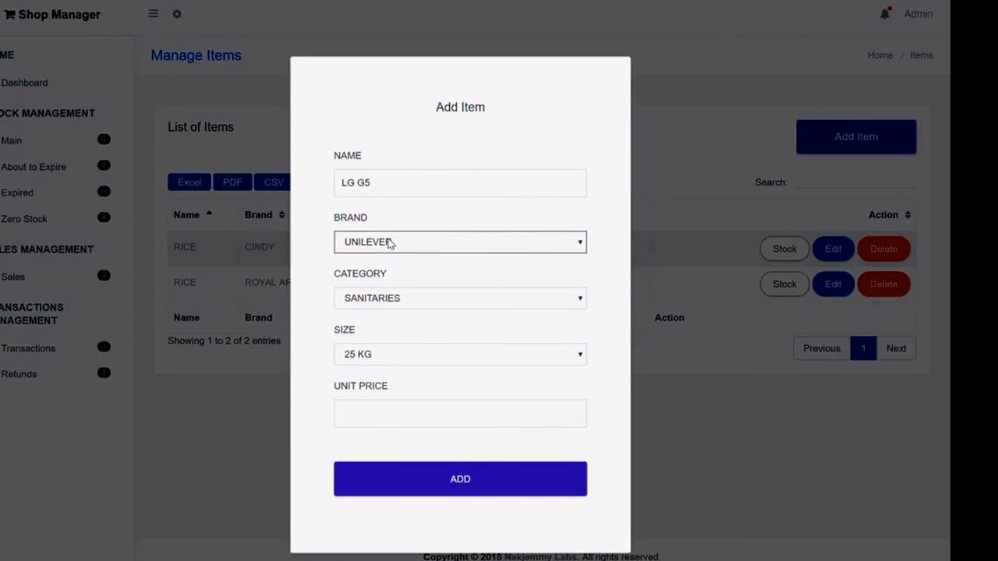
click(387, 285)
click(392, 303)
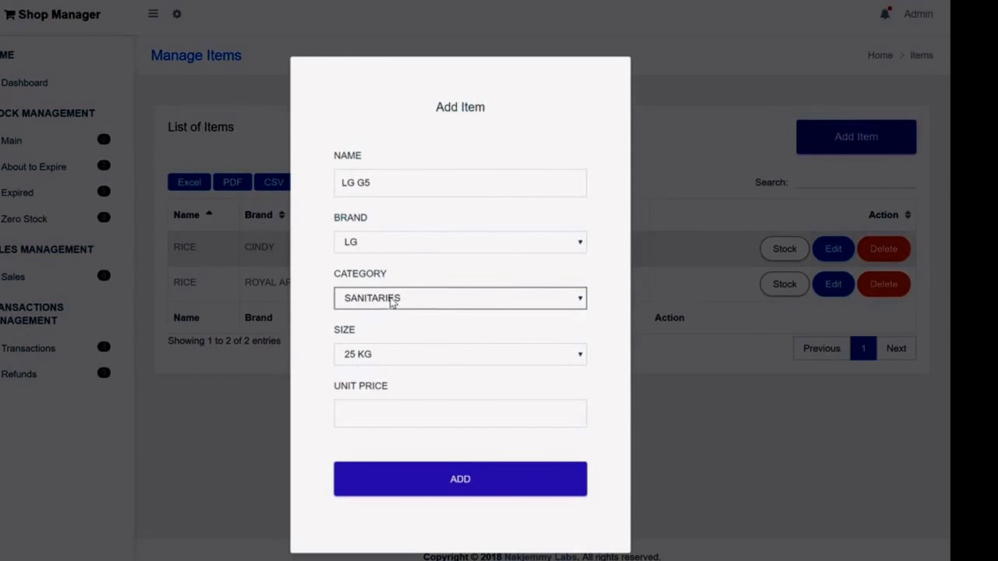
click(394, 356)
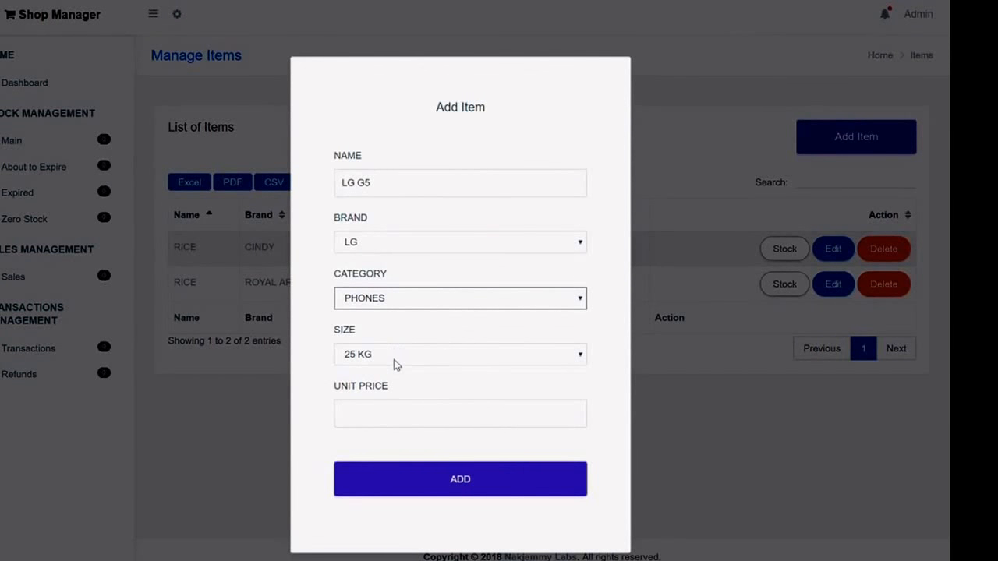
click(394, 361)
click(392, 401)
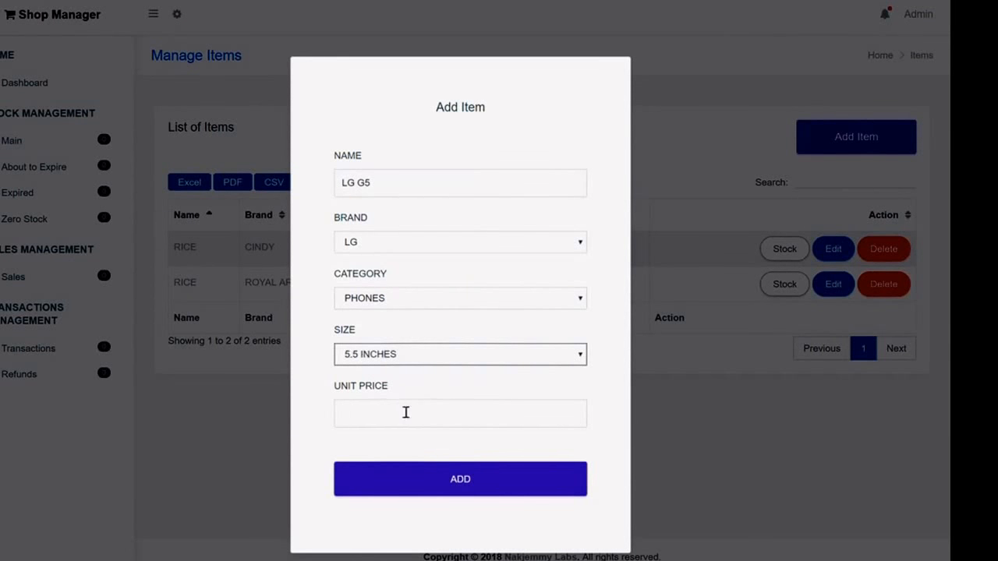
click(396, 415)
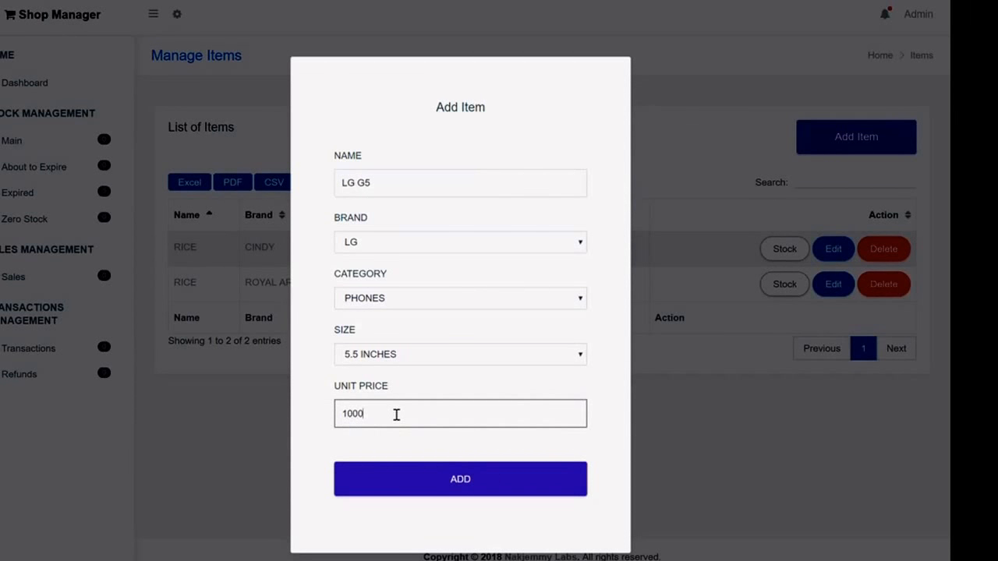
text(1000.00)
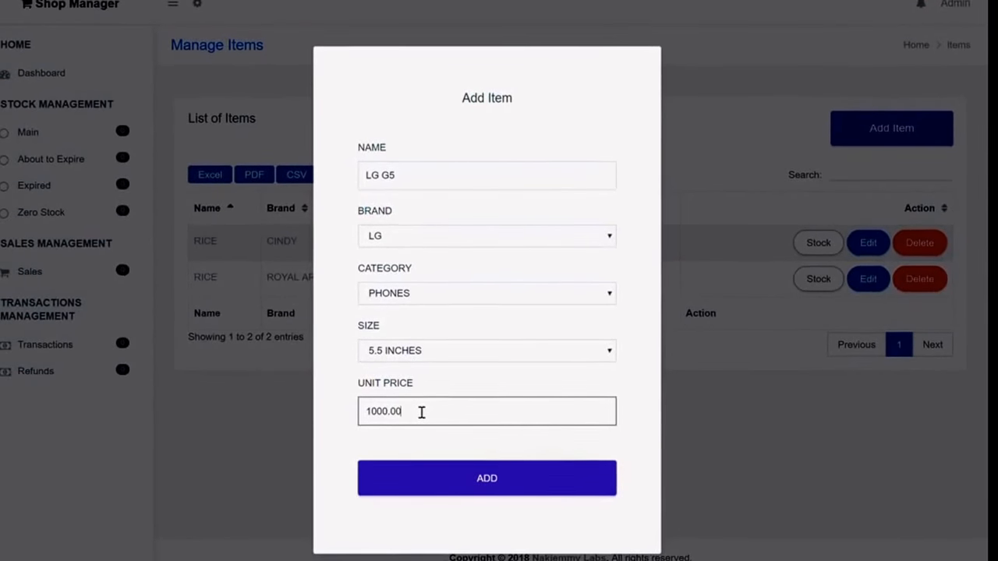
click(503, 480)
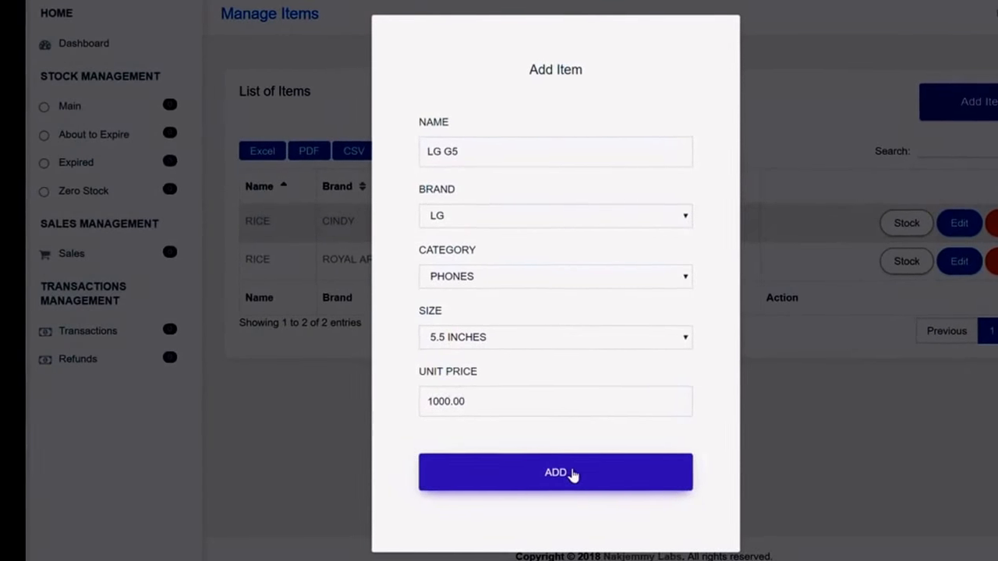
click(575, 473)
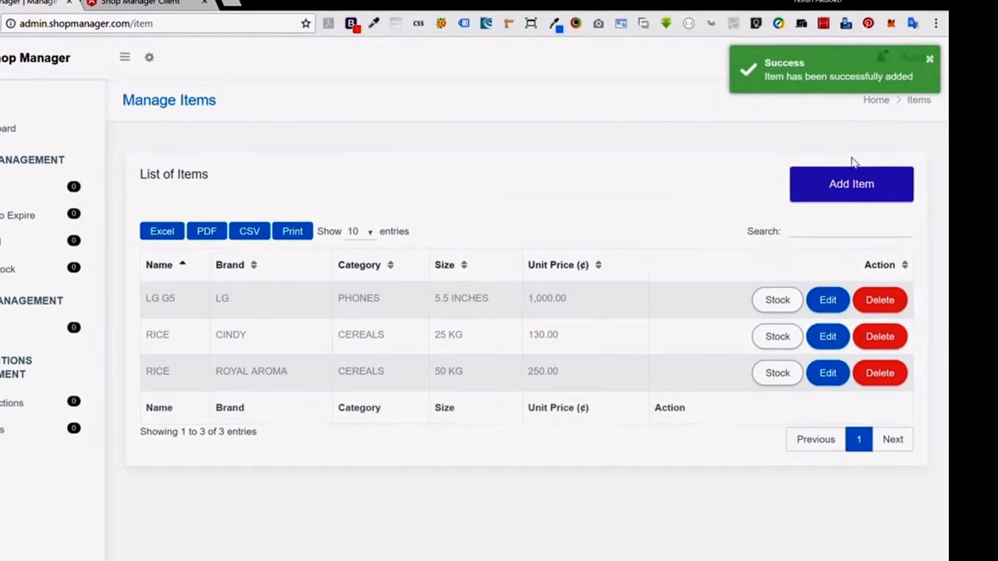
Add FAN ICE under brand FAN MILK, category ICE CREAMS, size 2 LITRES, unit price 30.00.
click(839, 187)
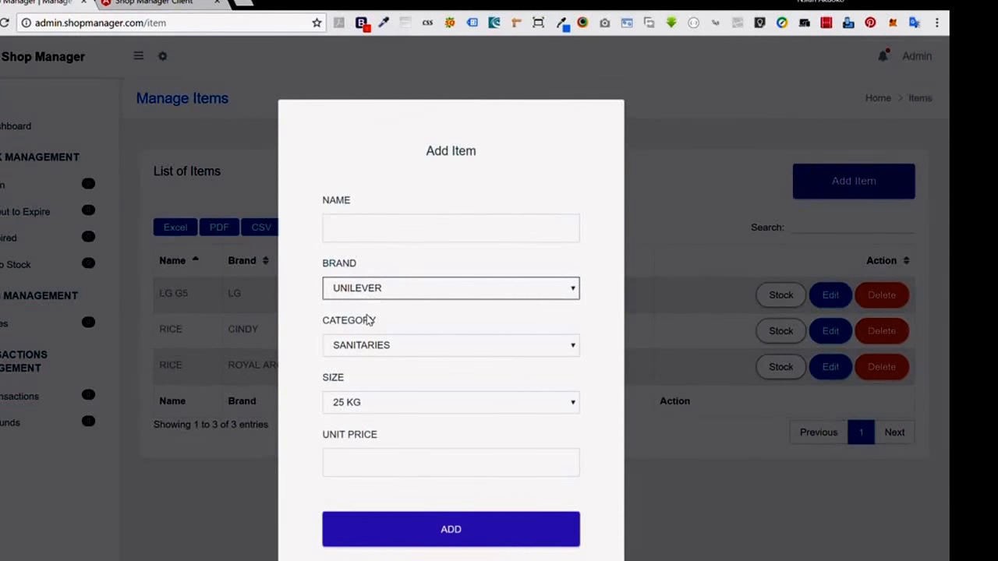
key(Down)
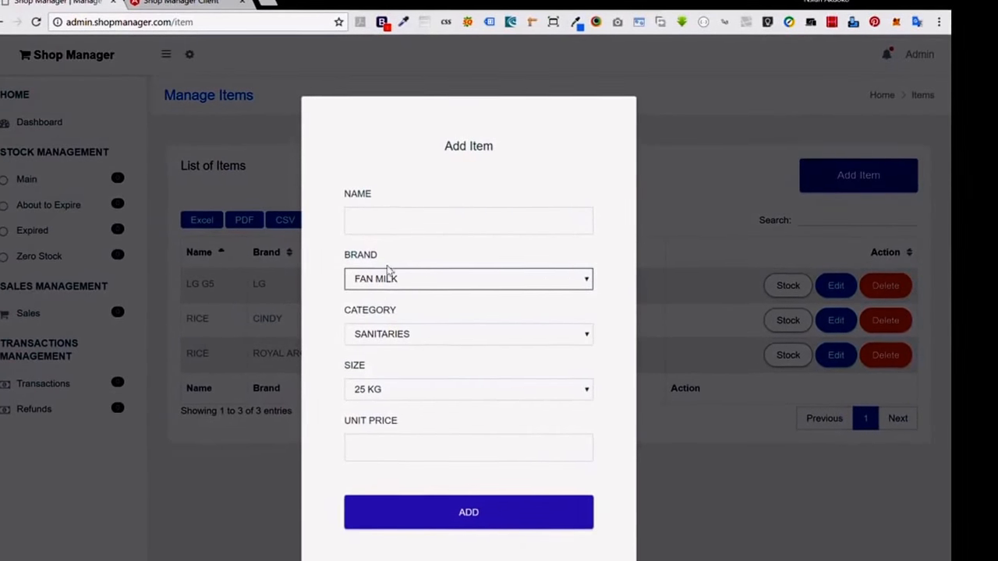
click(394, 211)
text(FA)
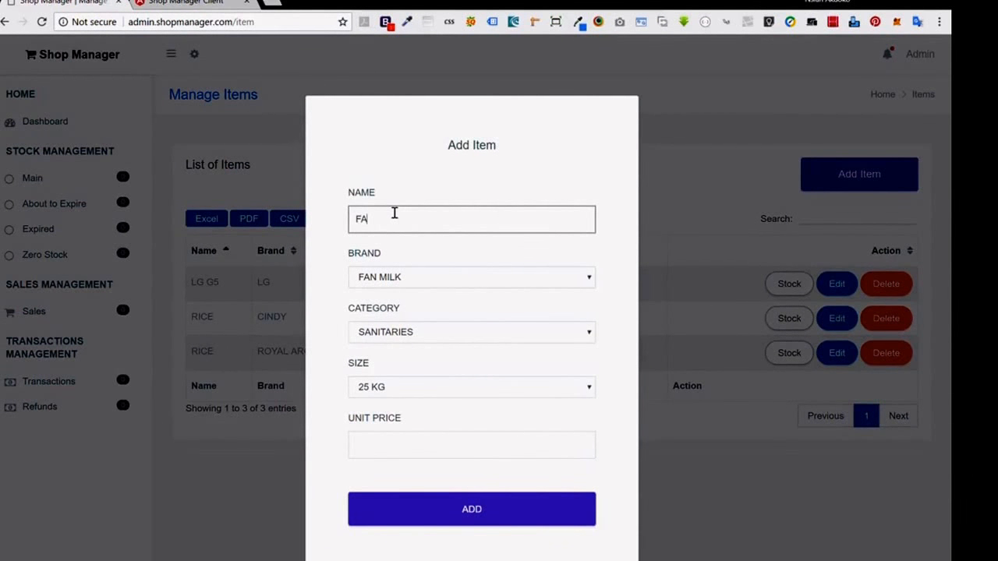
click(383, 243)
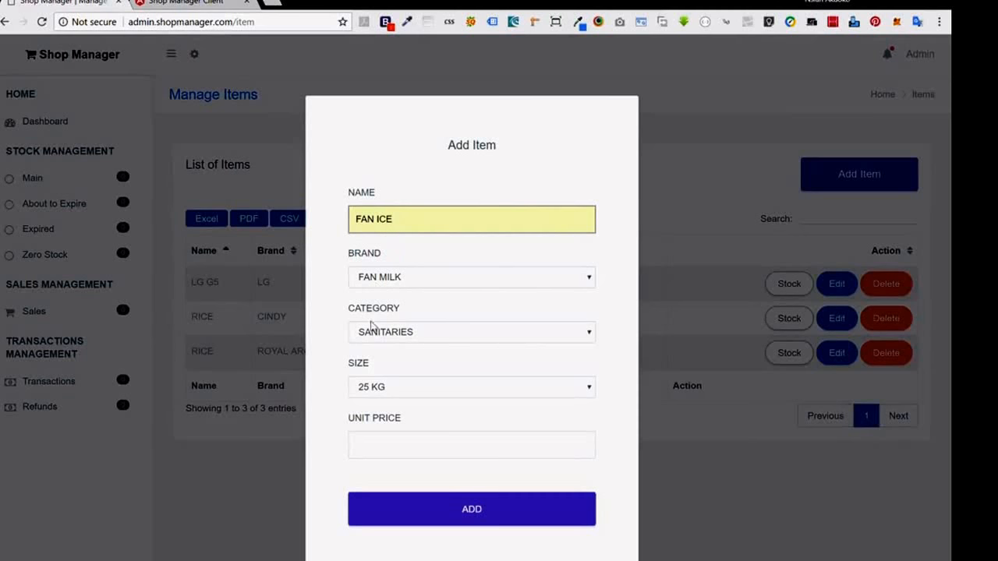
click(373, 332)
click(392, 374)
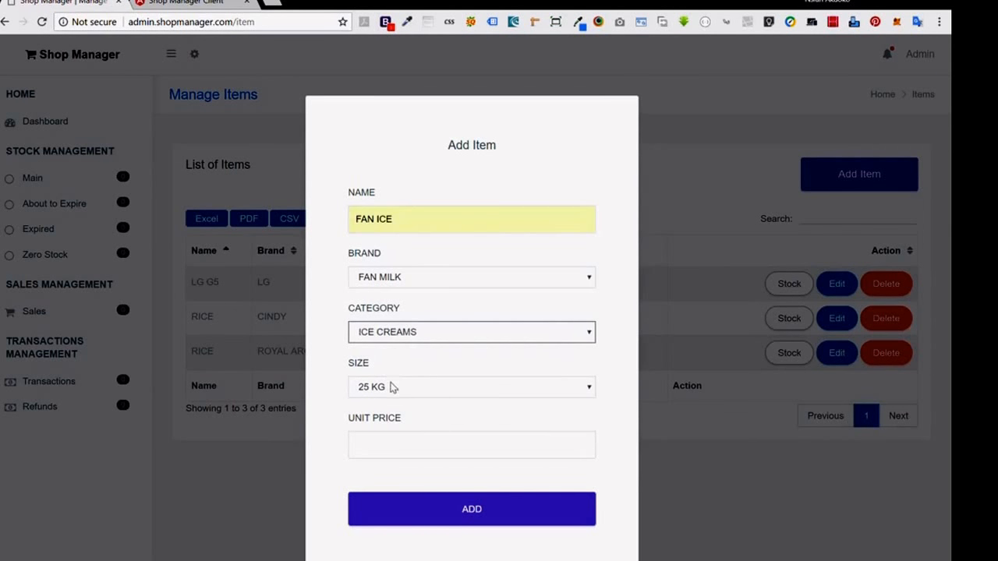
click(393, 388)
click(387, 415)
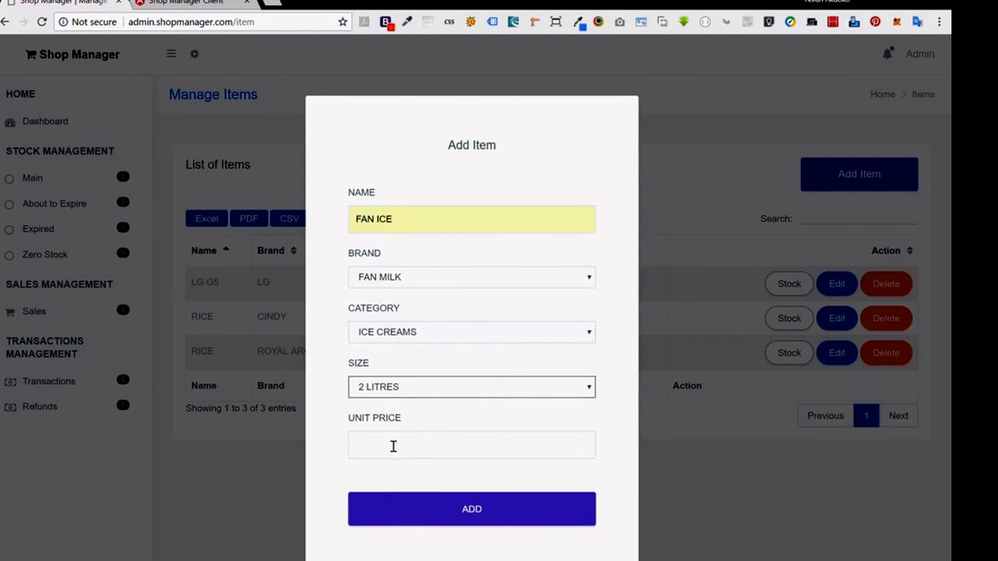
click(393, 446)
text(30.00)
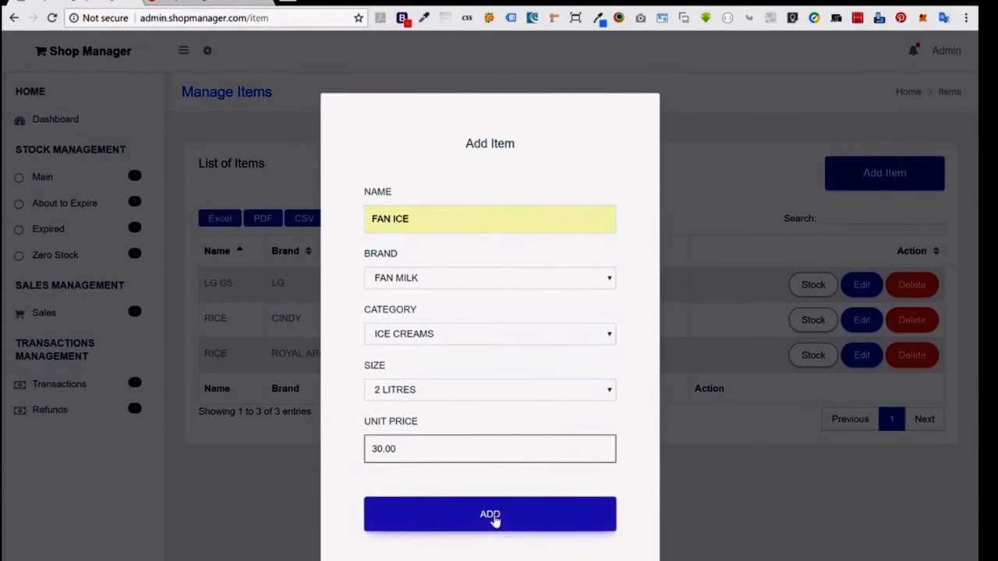
click(471, 515)
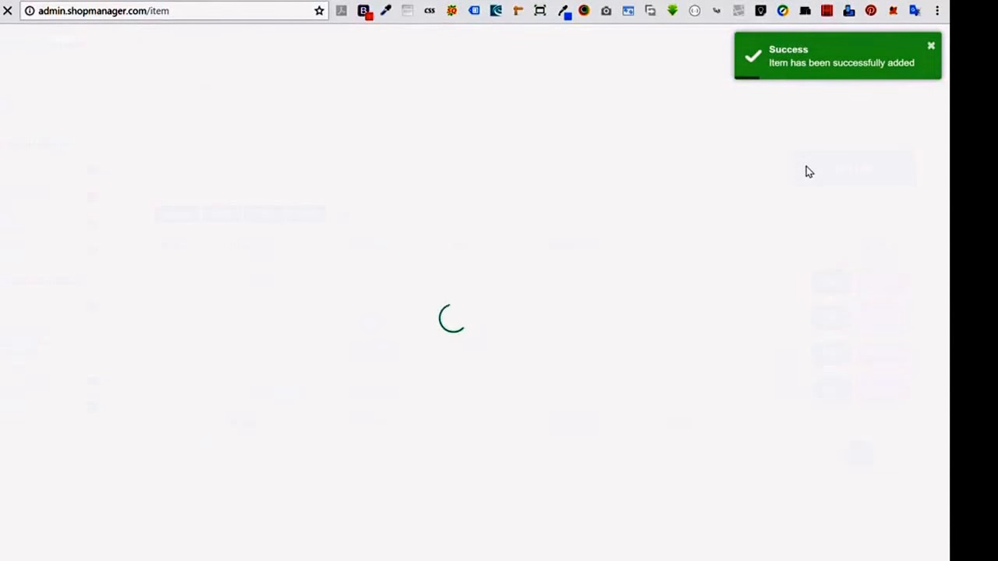
Add FAN YOGHURT with FAN MILK, ICE CREAMS, size NORMAL and unit price 1.50, using keyboard selection.
click(812, 171)
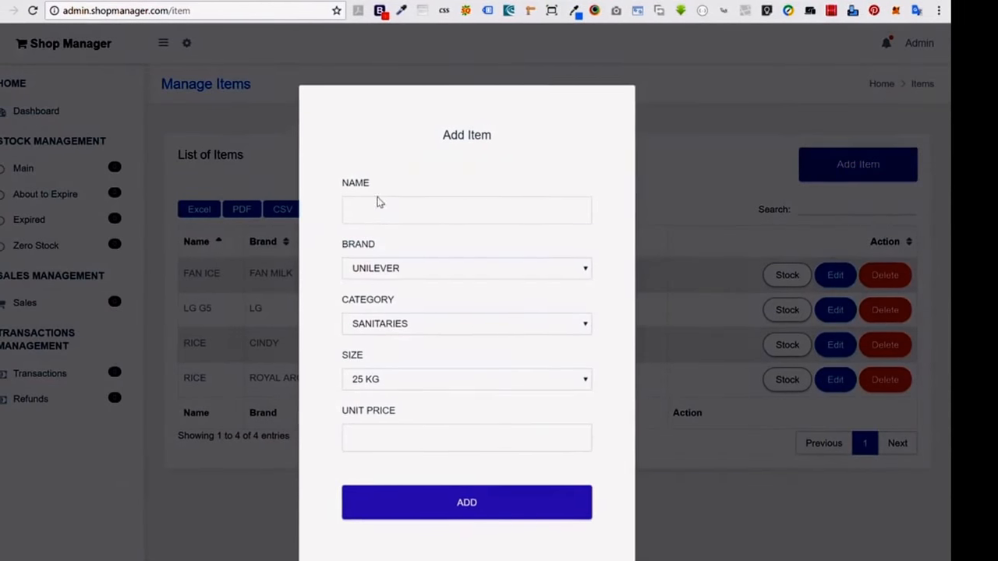
text(F)
click(376, 292)
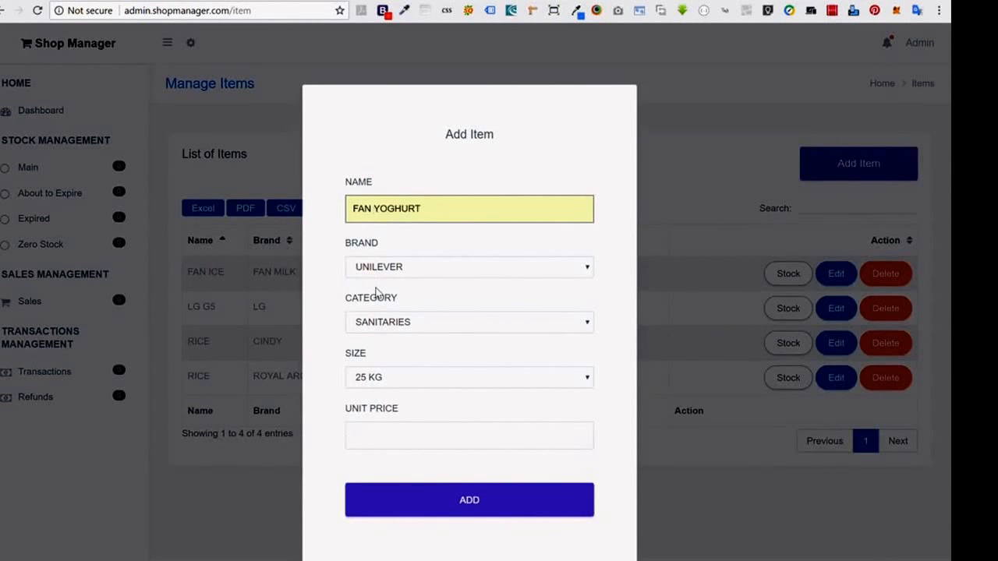
key(Tab)
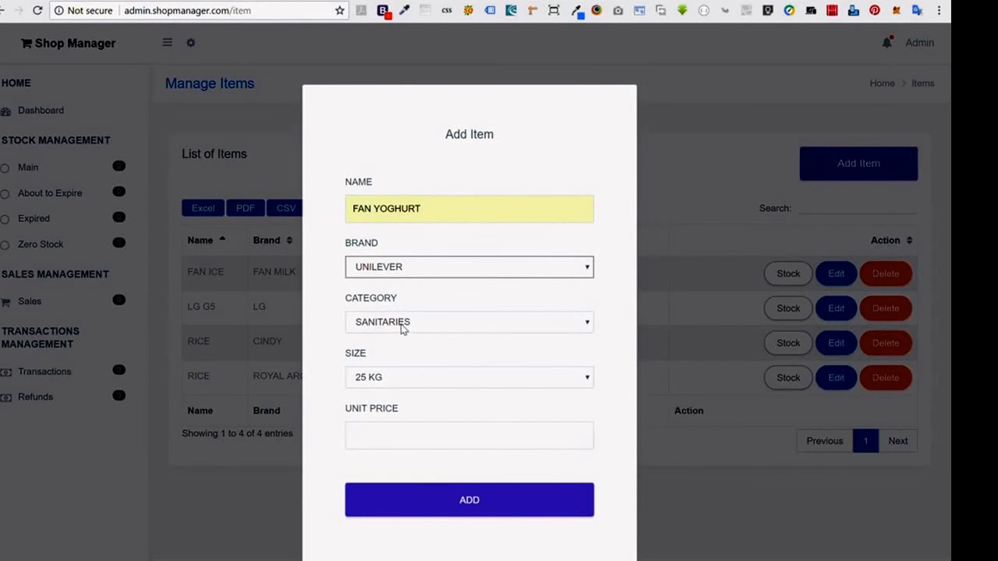
key(f)
key(Tab)
key(i)
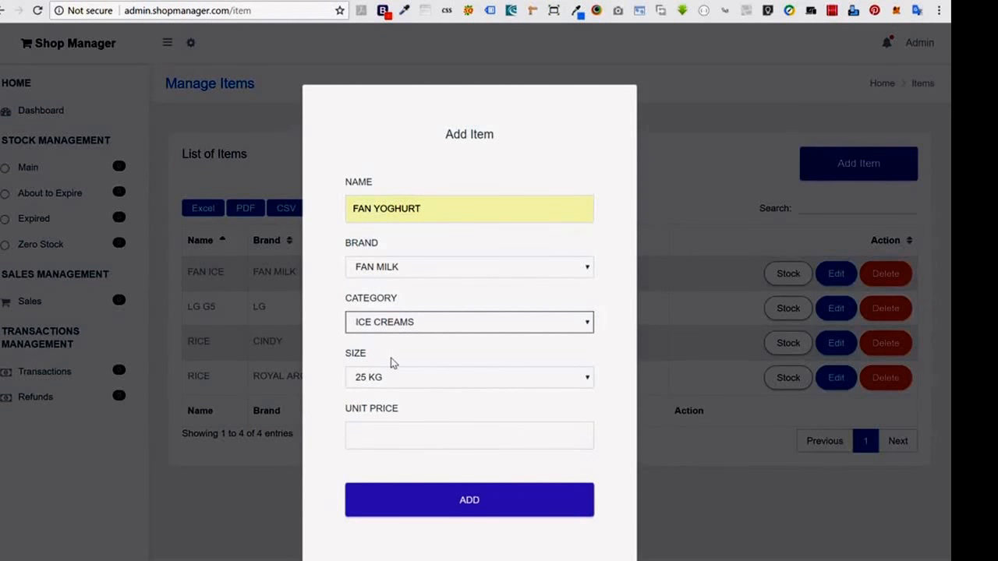
key(Tab)
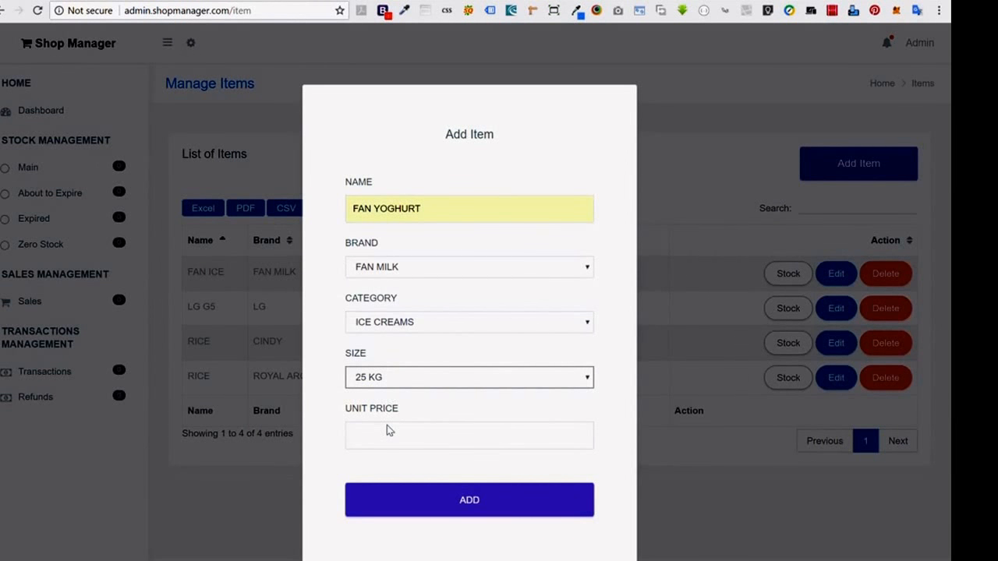
key(n)
key(Tab)
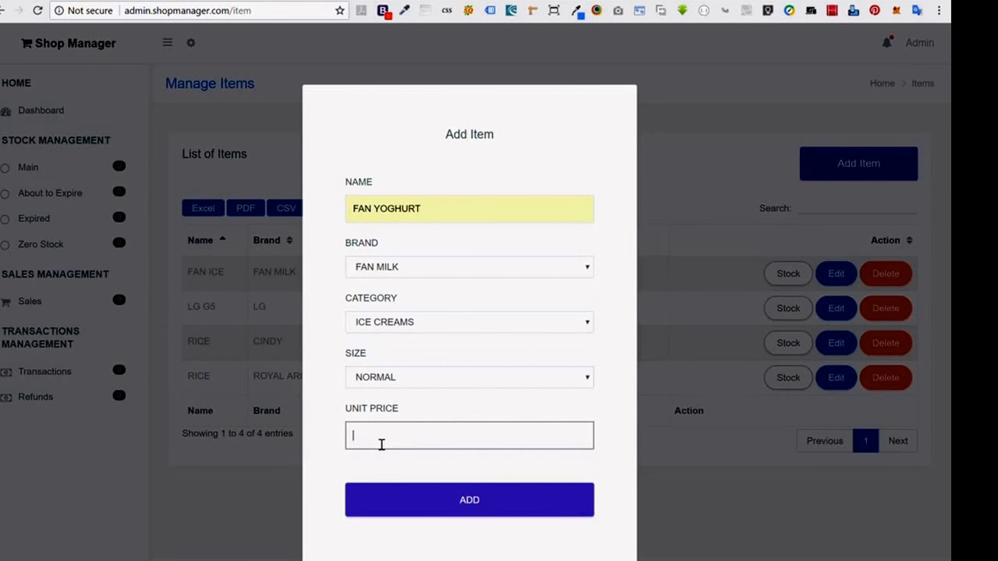
text(1.50)
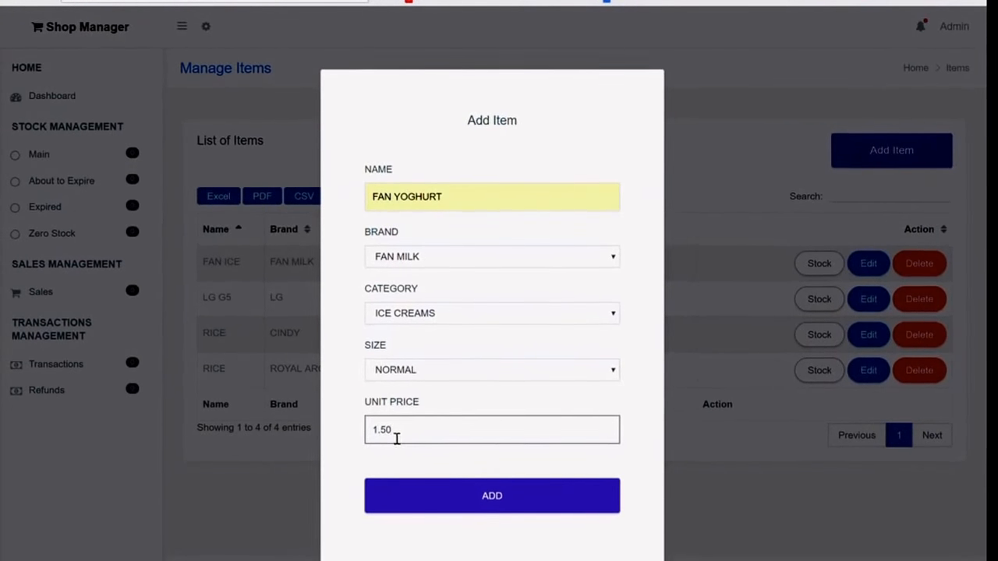
click(407, 493)
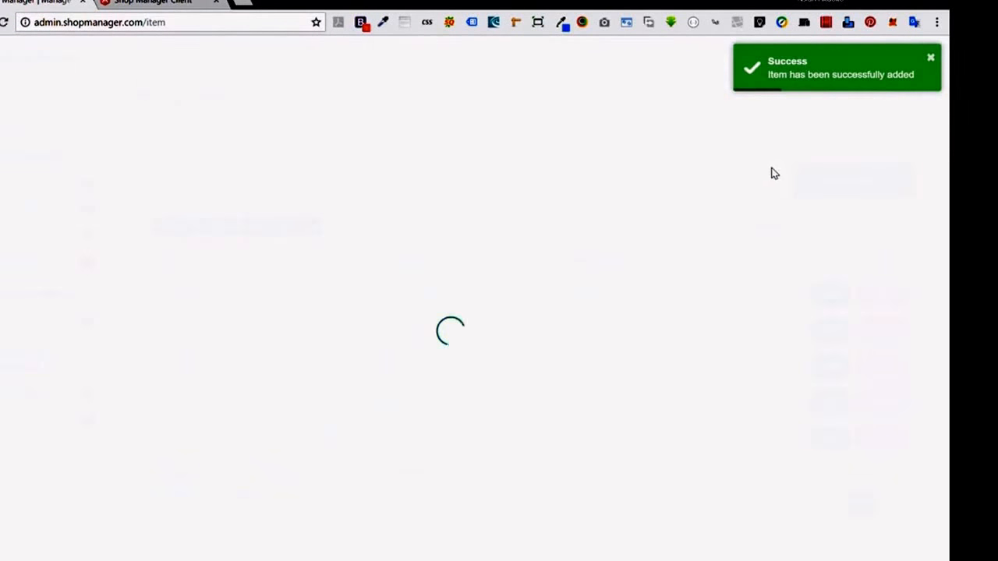
Add GEISHA SOAP, keeping UNILEVER and SANITARIES, with size NORMAL and unit price 3.50.
click(853, 181)
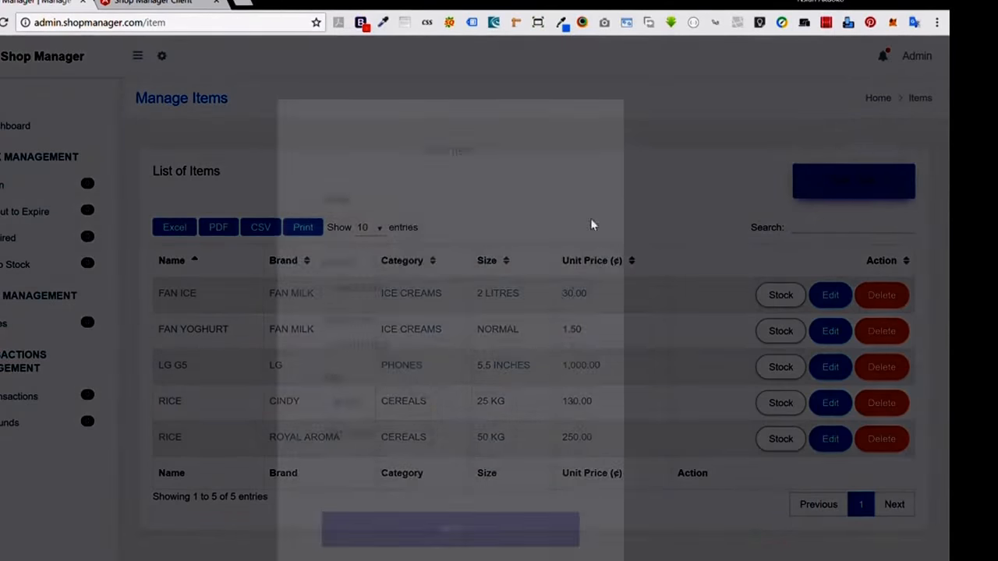
click(404, 240)
text(G)
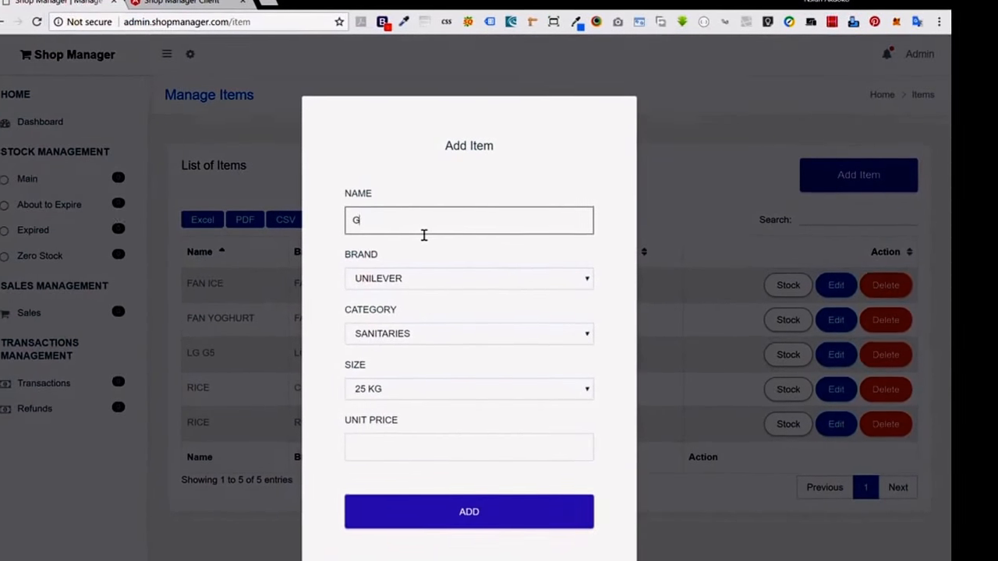
click(413, 243)
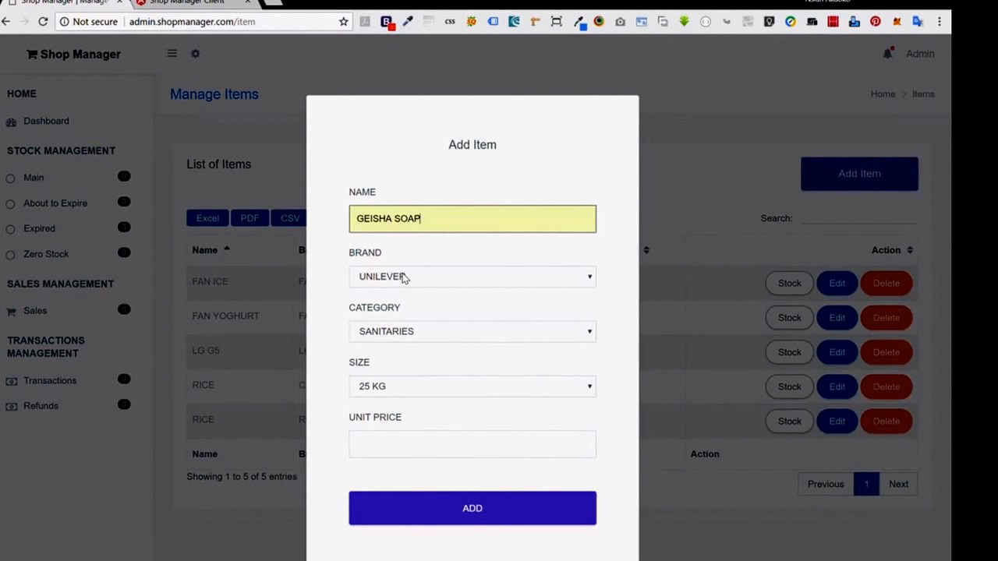
key(Tab)
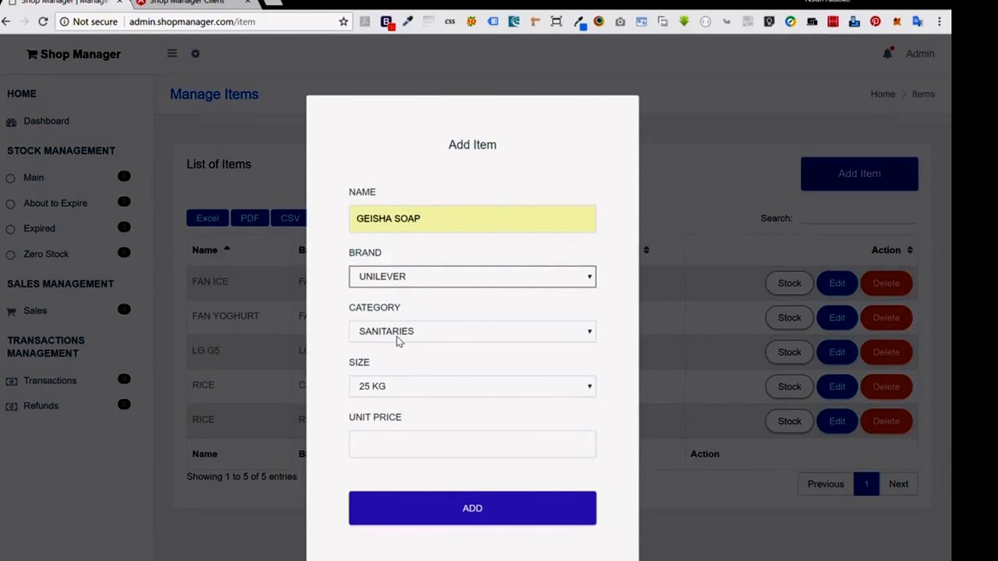
click(395, 390)
click(387, 446)
click(395, 448)
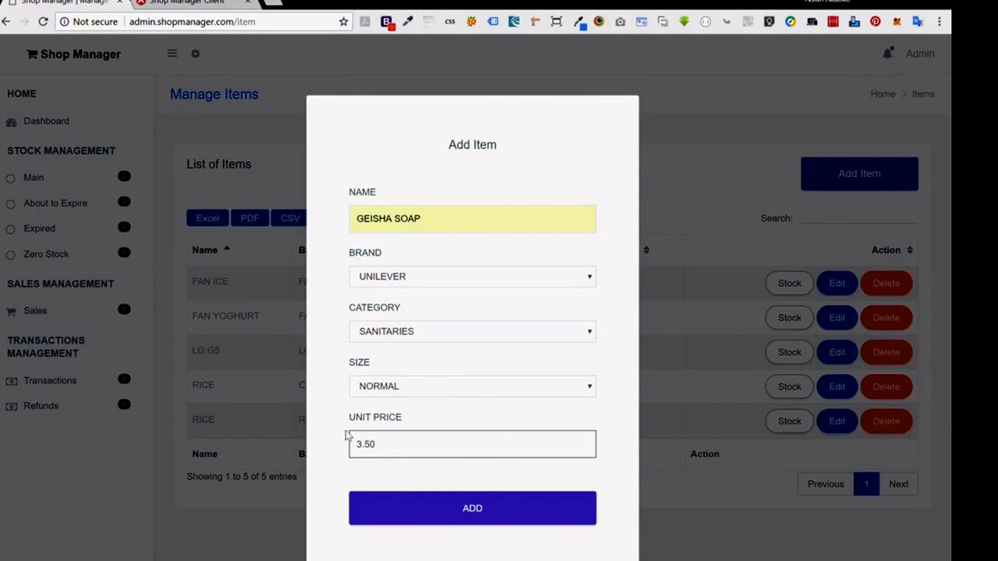
click(418, 520)
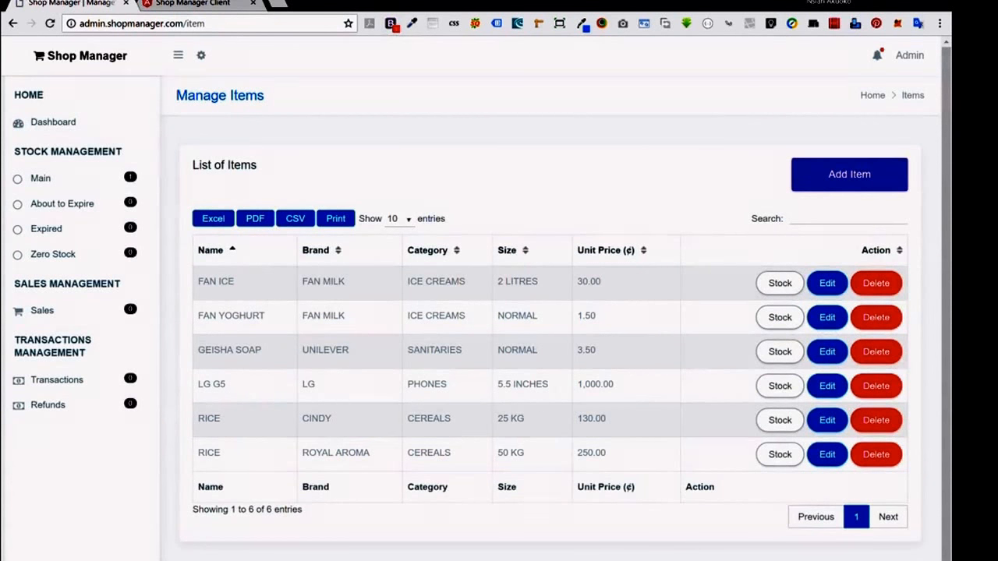
Stock 30 FAN YOGHURT units, manufactured 2018/04/16 and expiring 2018/04/11.
click(764, 317)
click(390, 277)
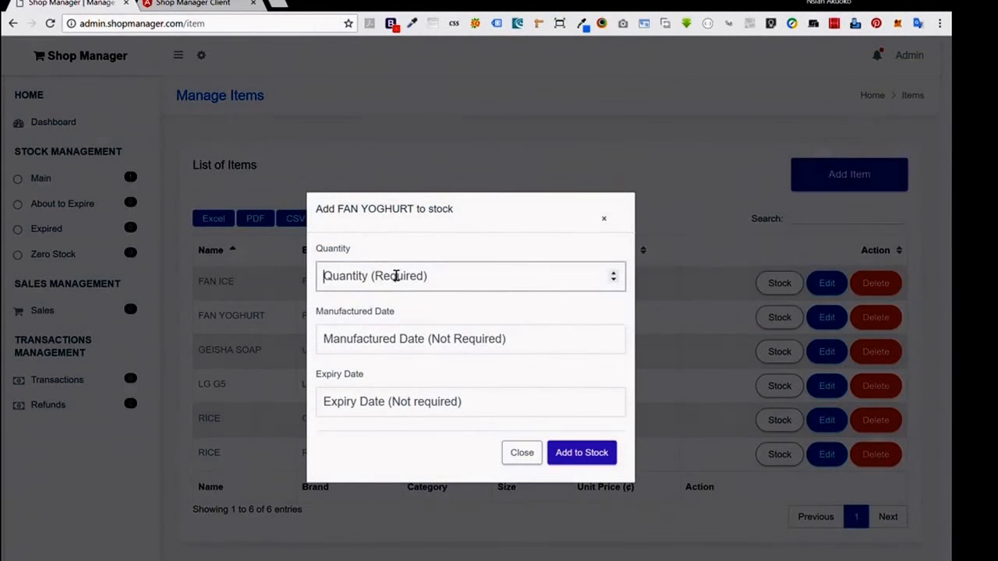
text(30)
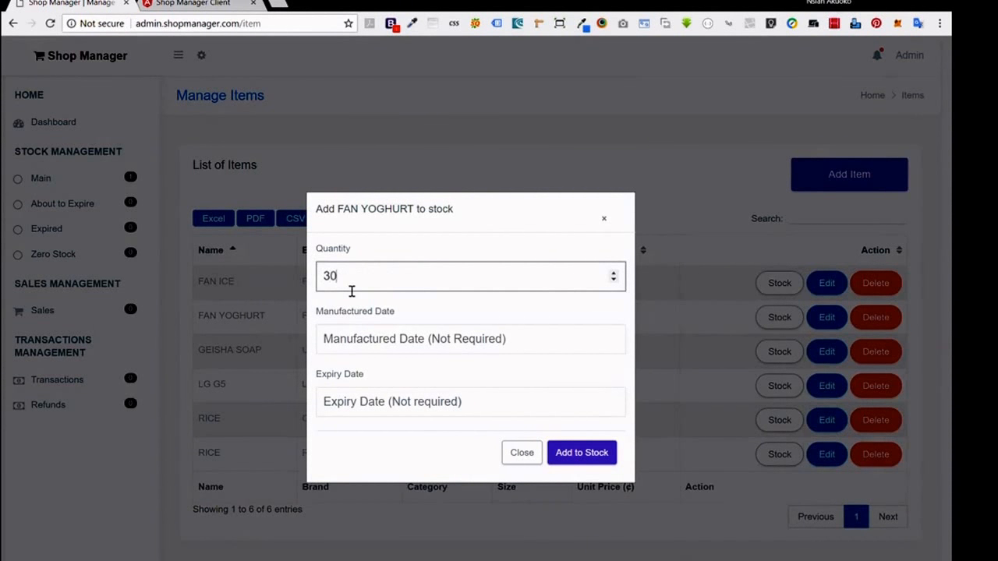
click(348, 340)
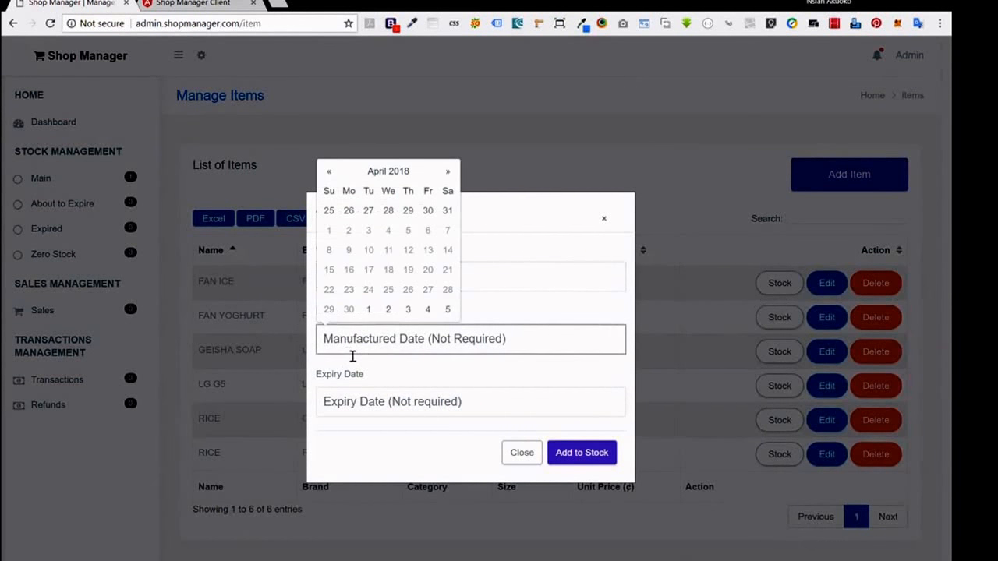
click(350, 269)
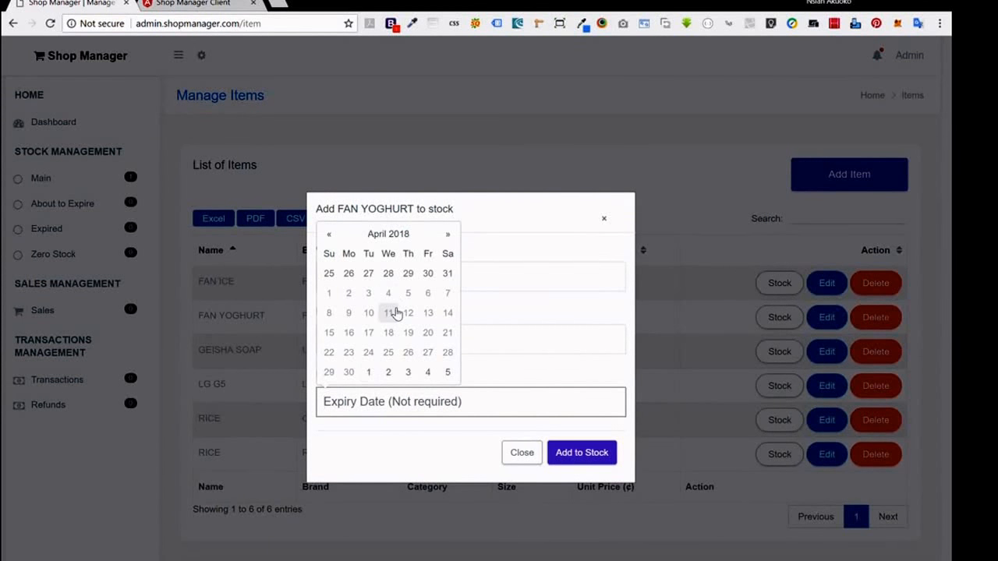
click(395, 311)
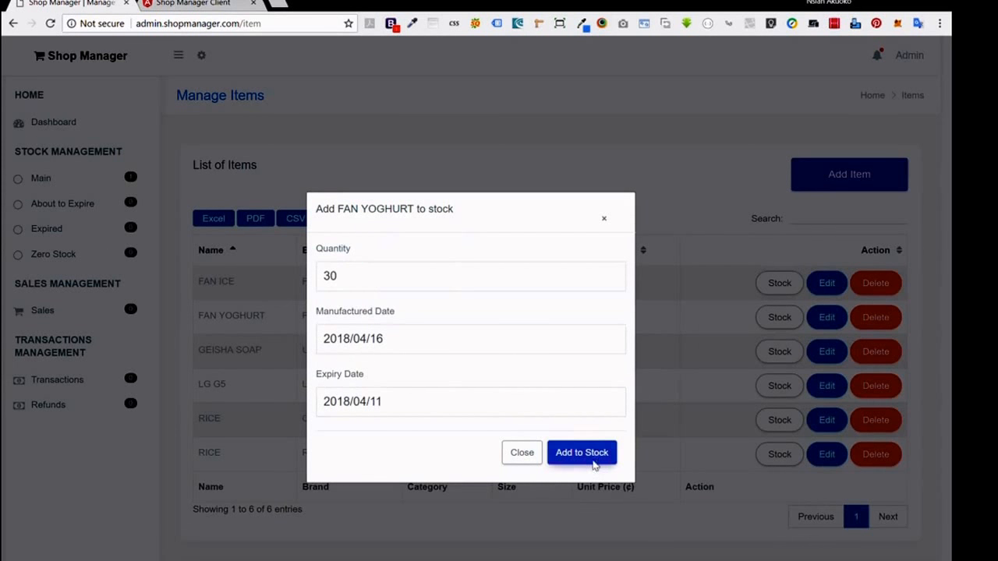
click(560, 450)
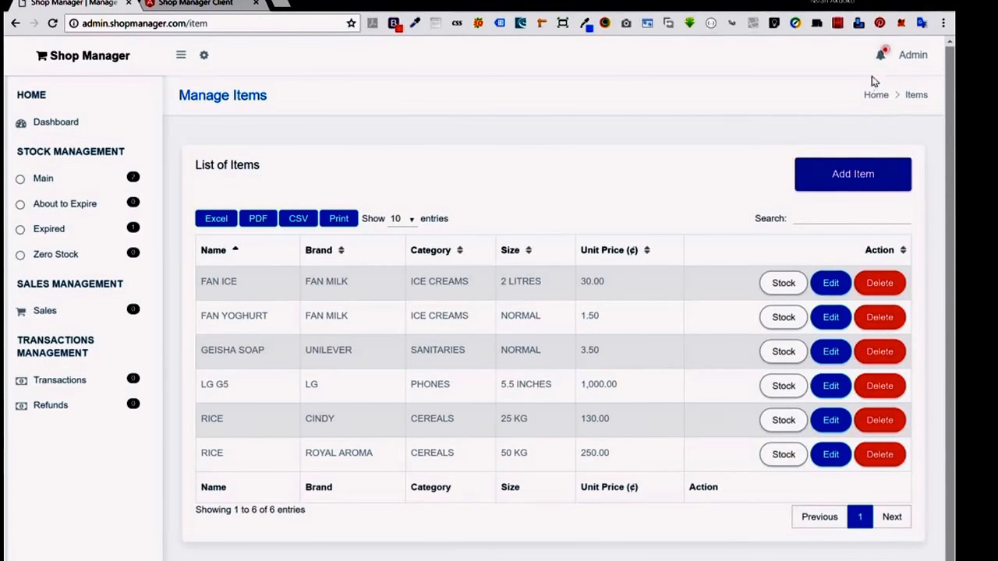
click(883, 61)
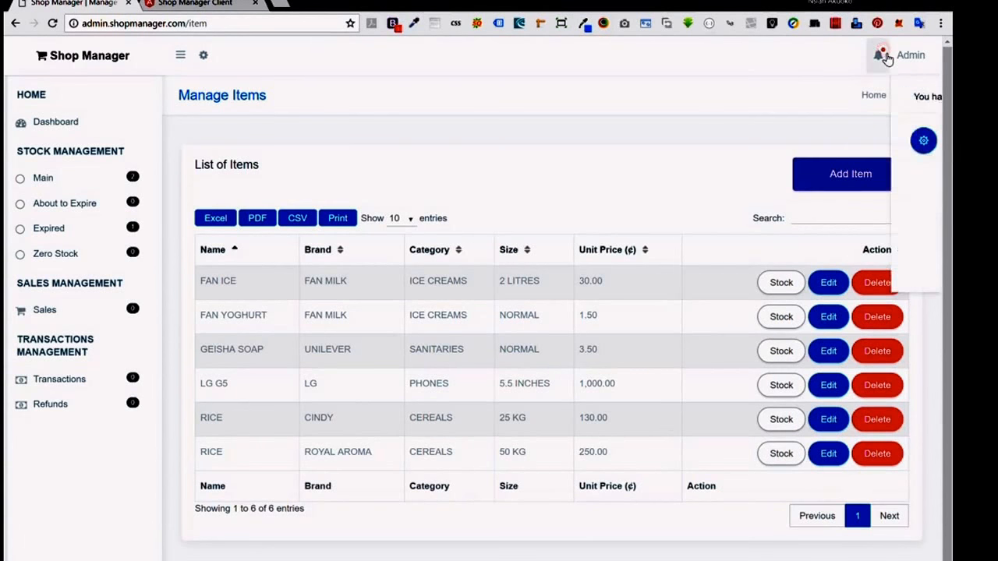
click(885, 60)
click(884, 59)
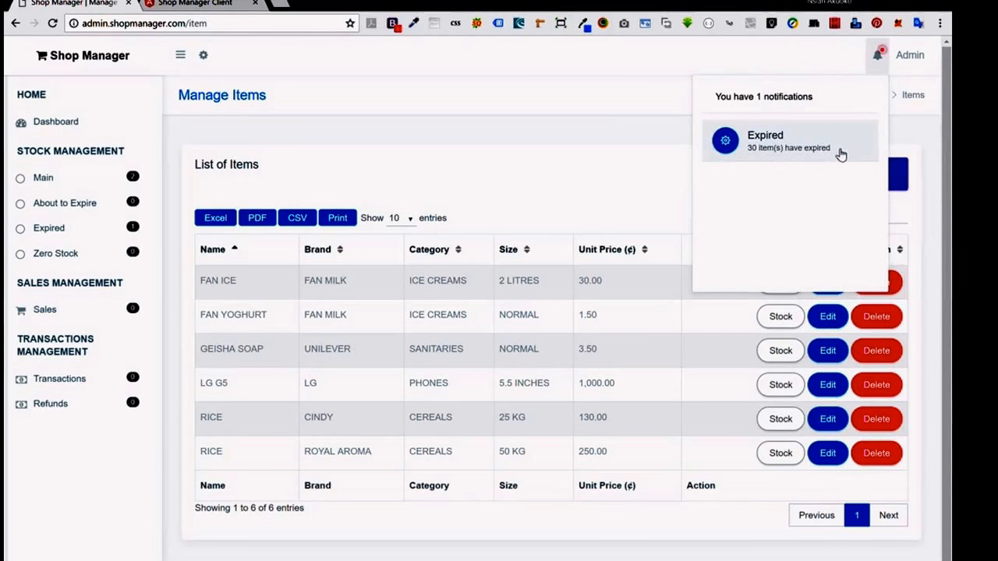
click(588, 94)
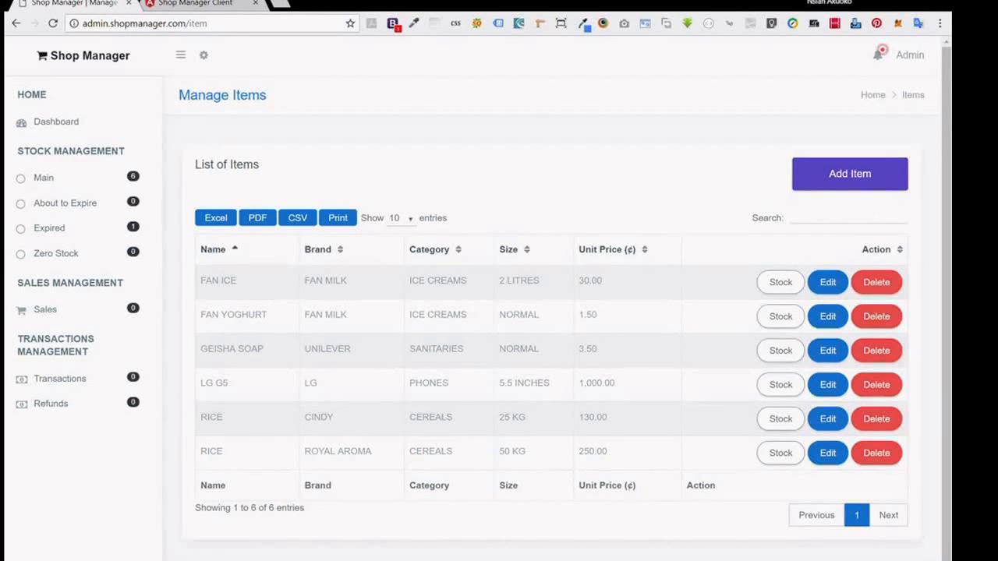
View the main stock list under Stock Management, then go to the transactions list.
click(49, 182)
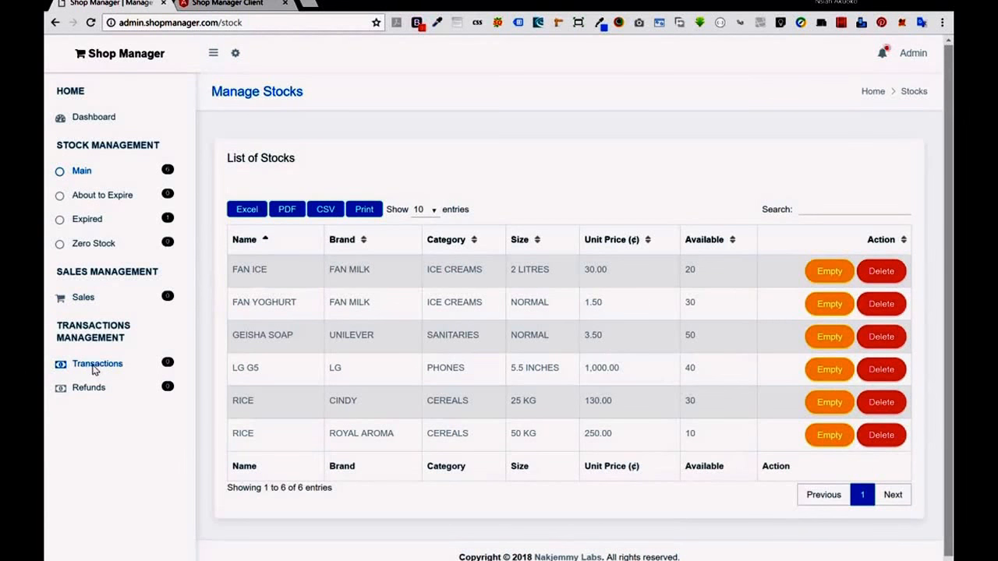
click(94, 366)
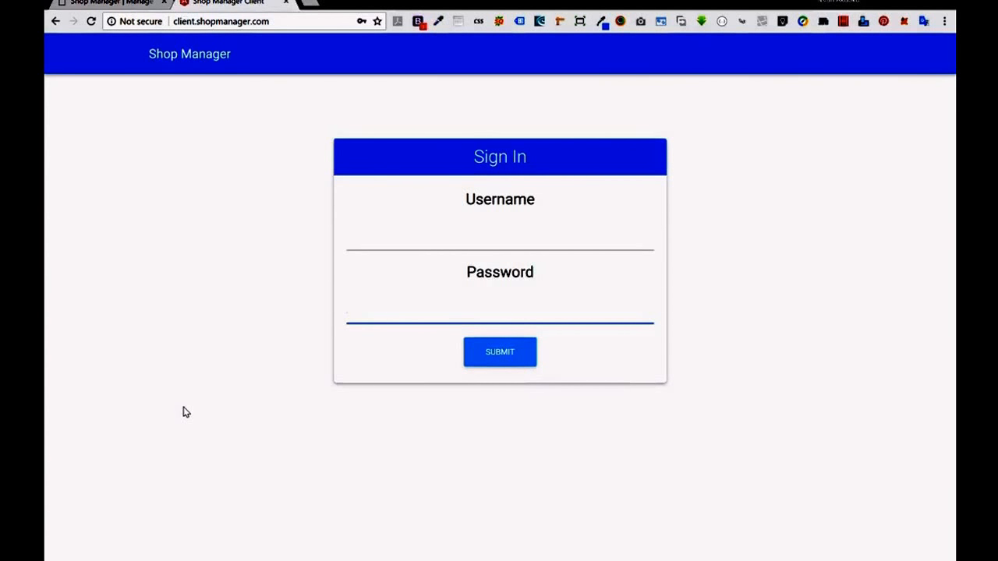
Sign in with the manager username, replacing the rejected password with the correct one and resubmitting.
click(428, 254)
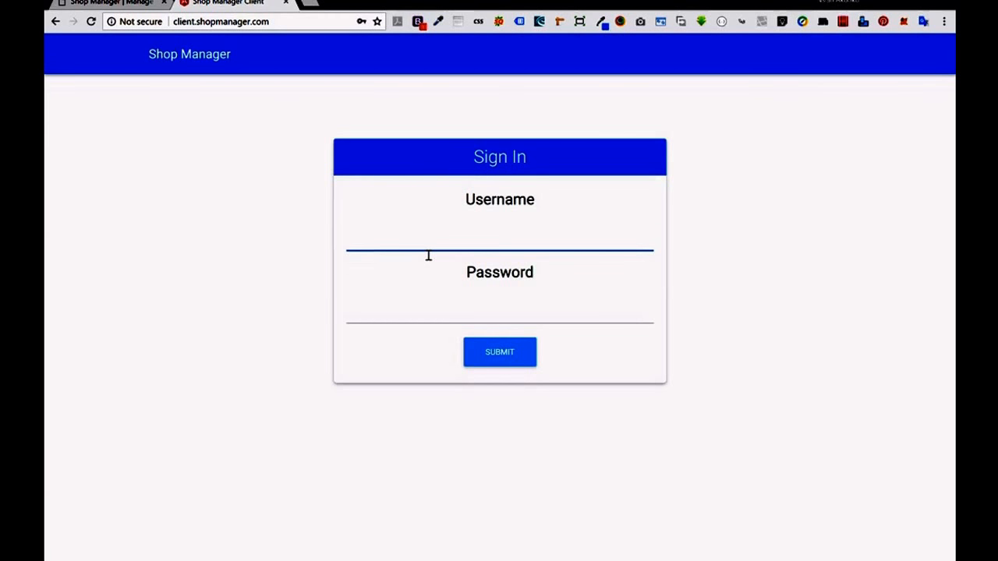
text(manager)
key(Tab)
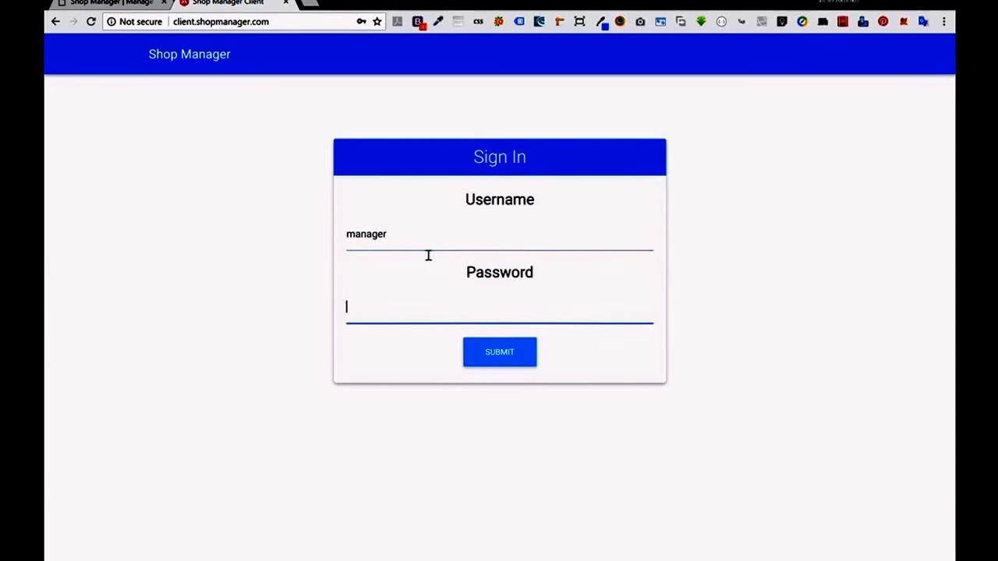
text(1234567)
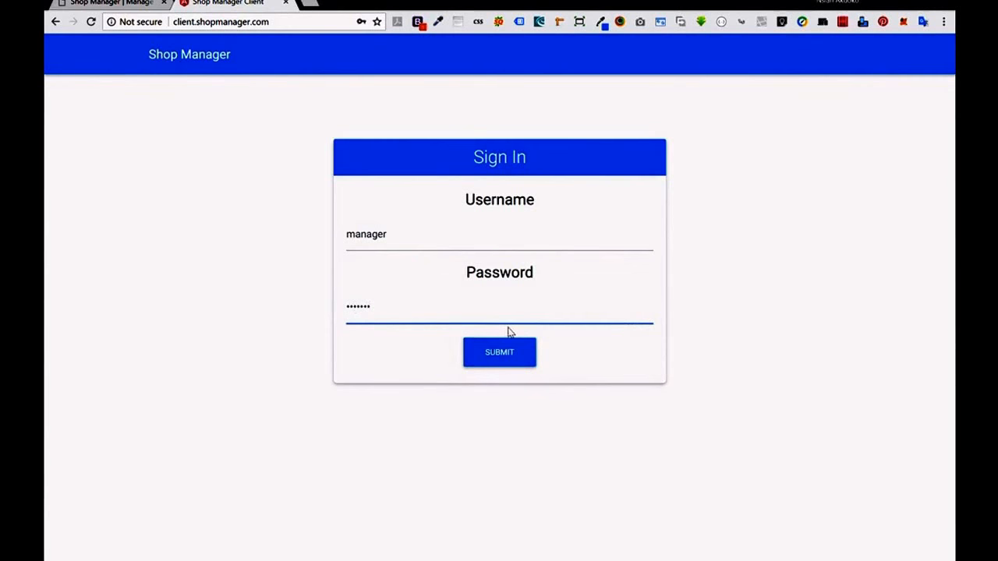
text(89)
click(477, 358)
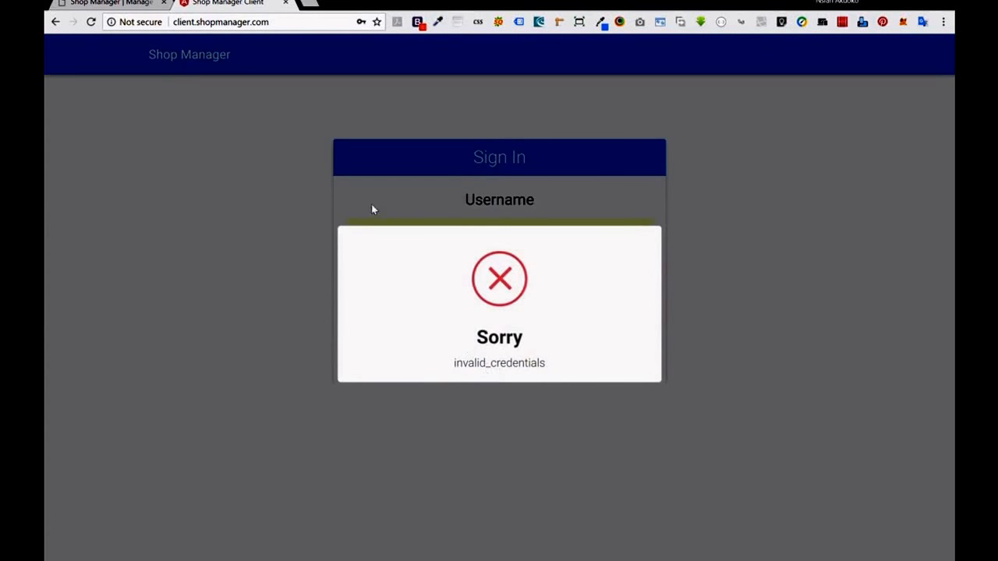
click(287, 271)
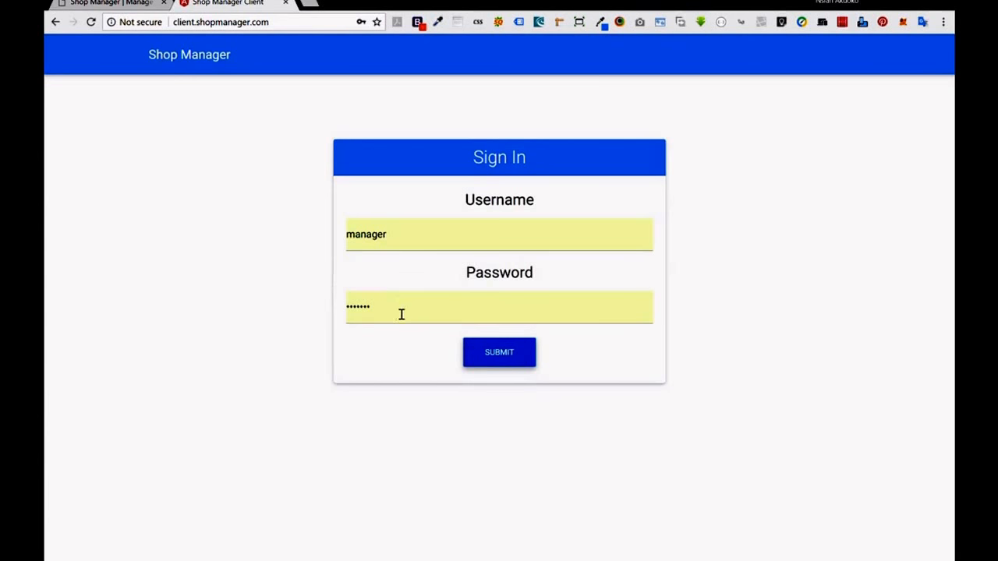
drag(390, 309, 265, 306)
text(1234)
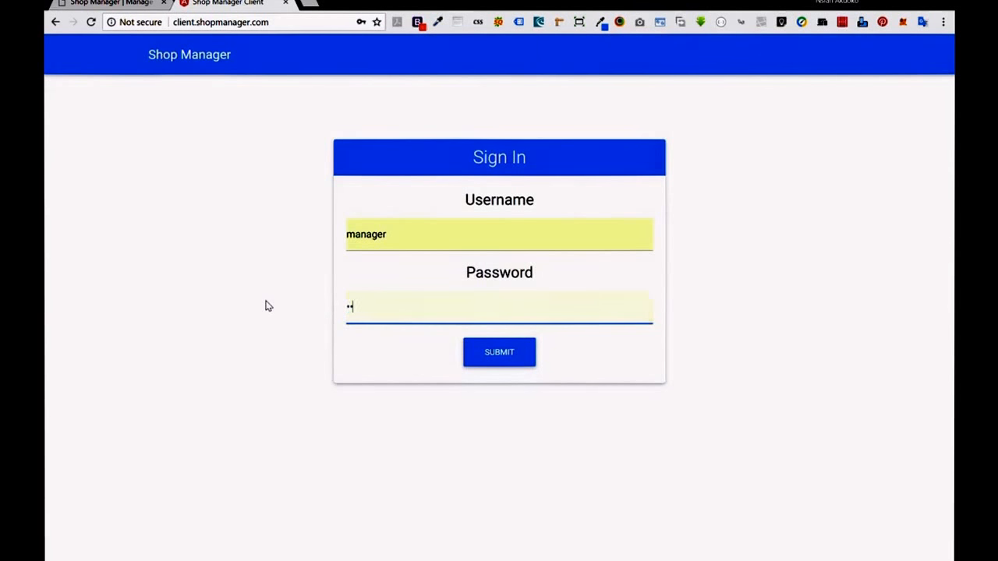
text(567)
click(514, 349)
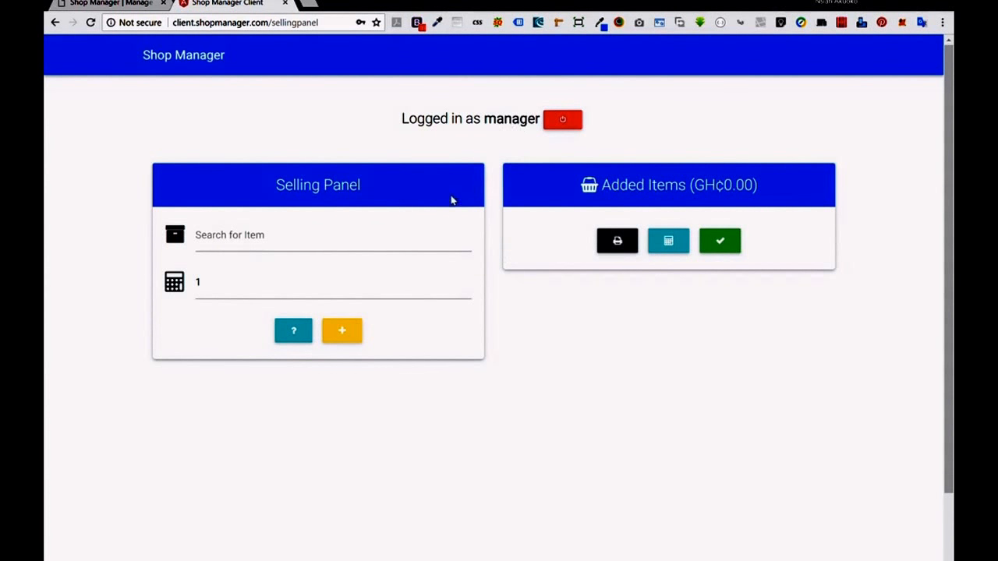
Add FAN ICE (FAN MILK) 2 LITRES to the sale after checking its details.
click(234, 248)
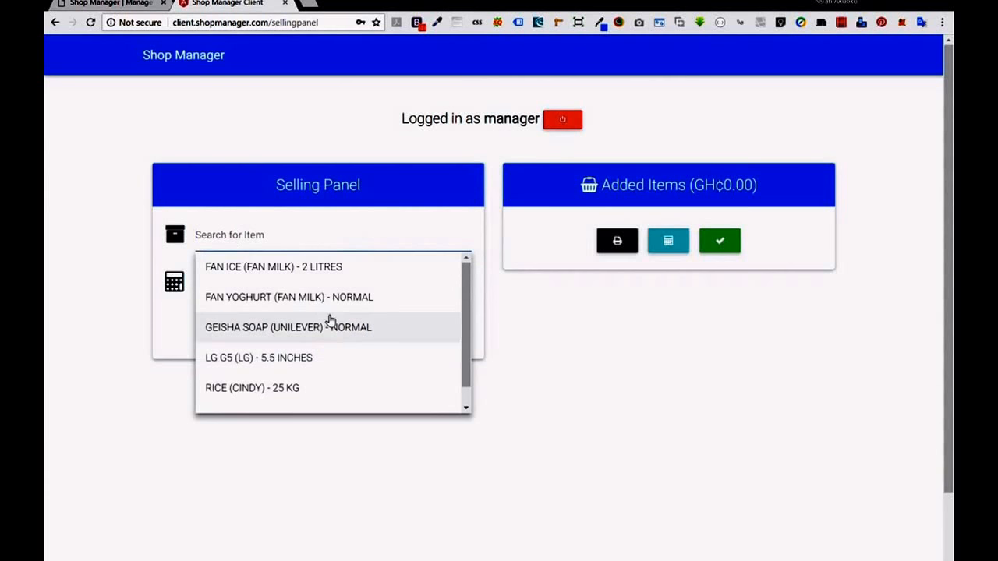
scroll(330, 320, down, 1)
scroll(330, 320, up, 1)
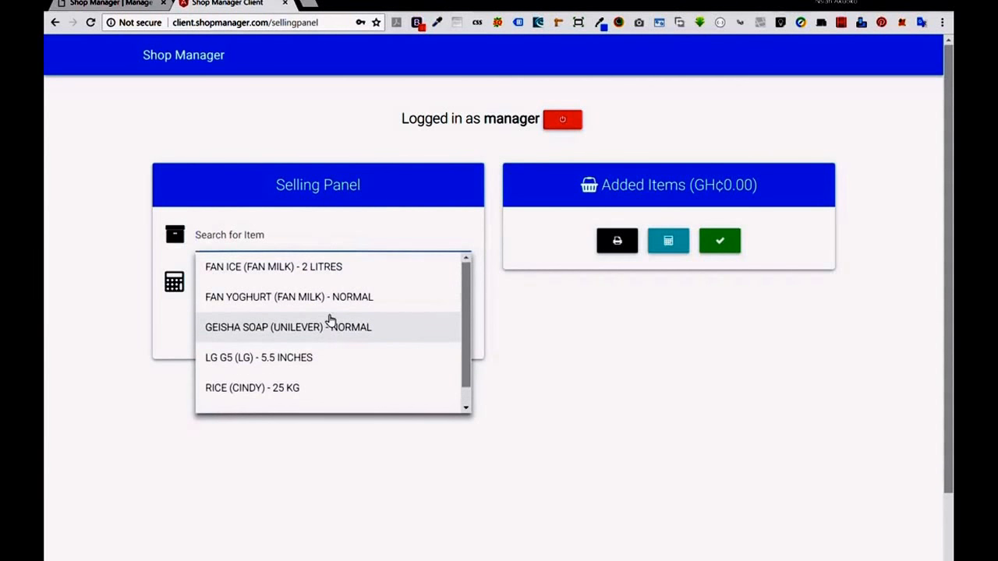
click(347, 275)
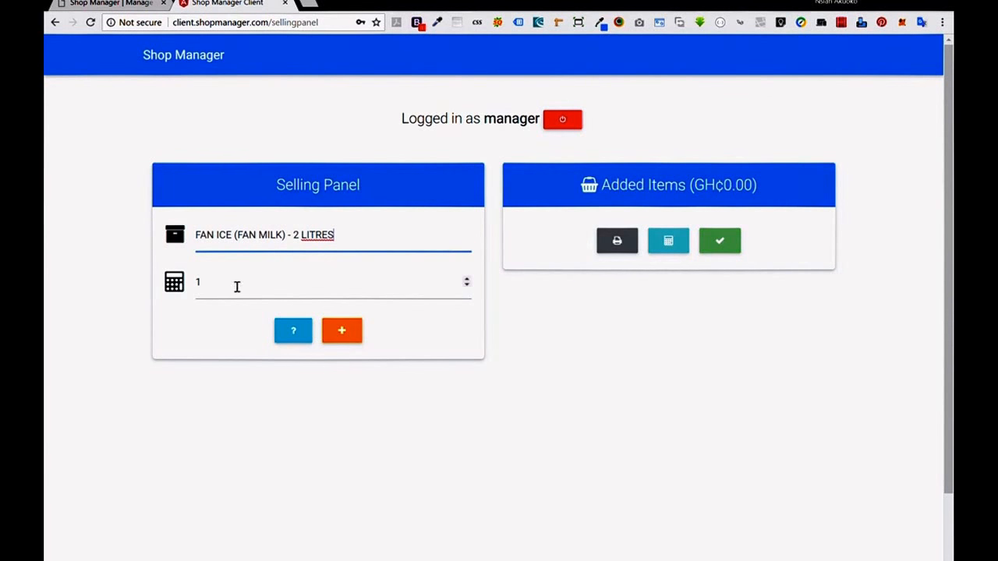
click(287, 337)
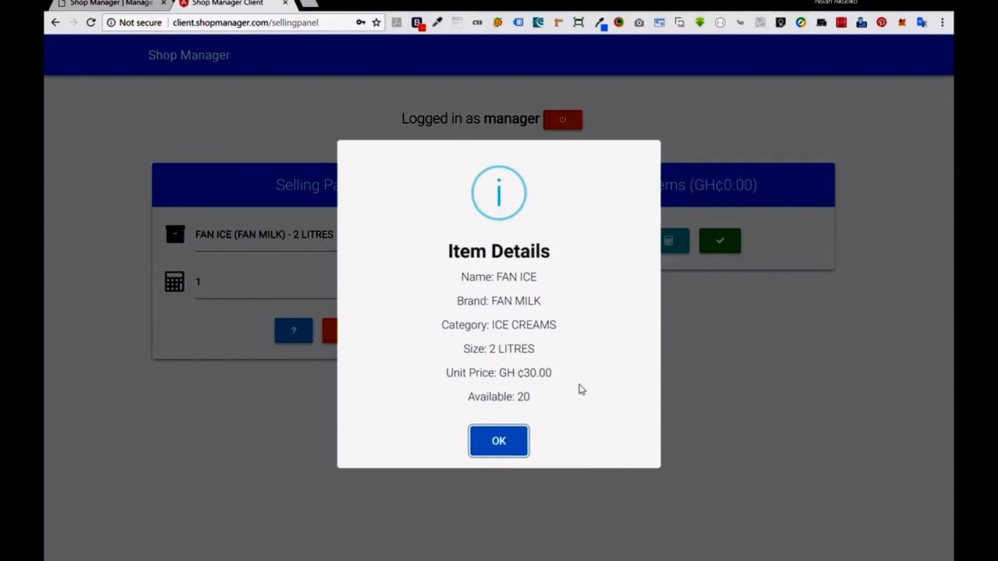
click(514, 440)
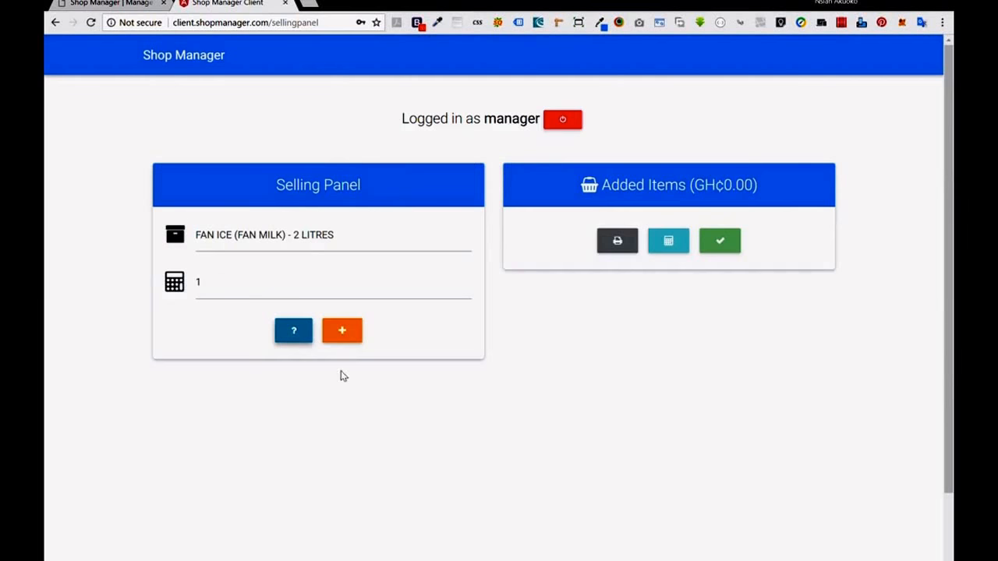
click(355, 337)
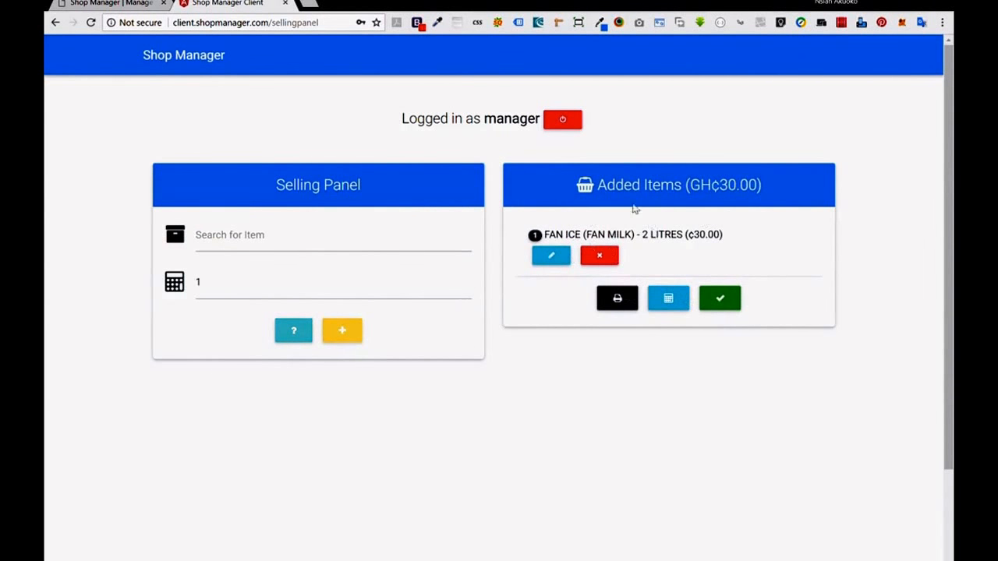
Add three FAN YOGHURT NORMAL and one LG G5 5.5 INCHES to the sale.
click(308, 247)
click(286, 294)
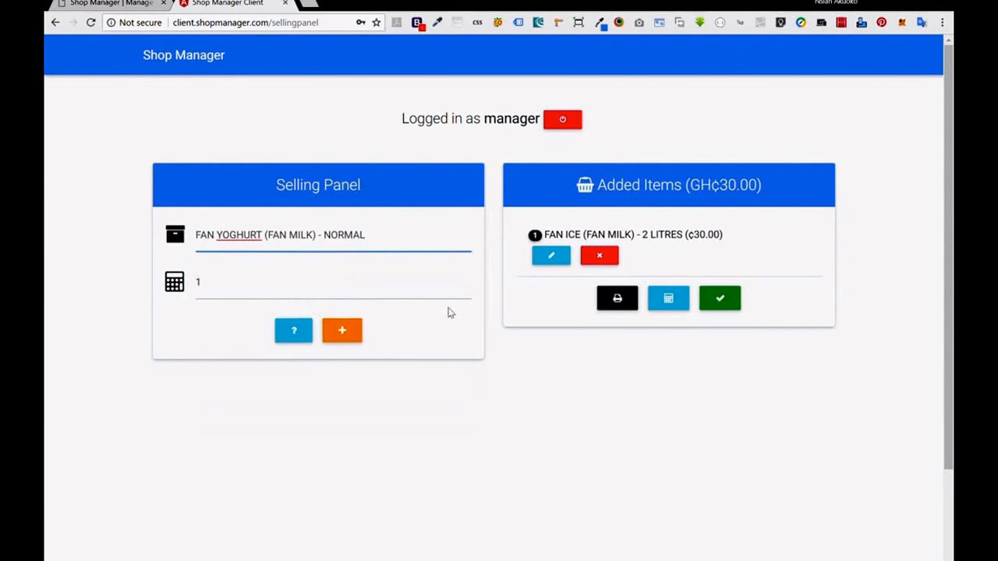
click(465, 288)
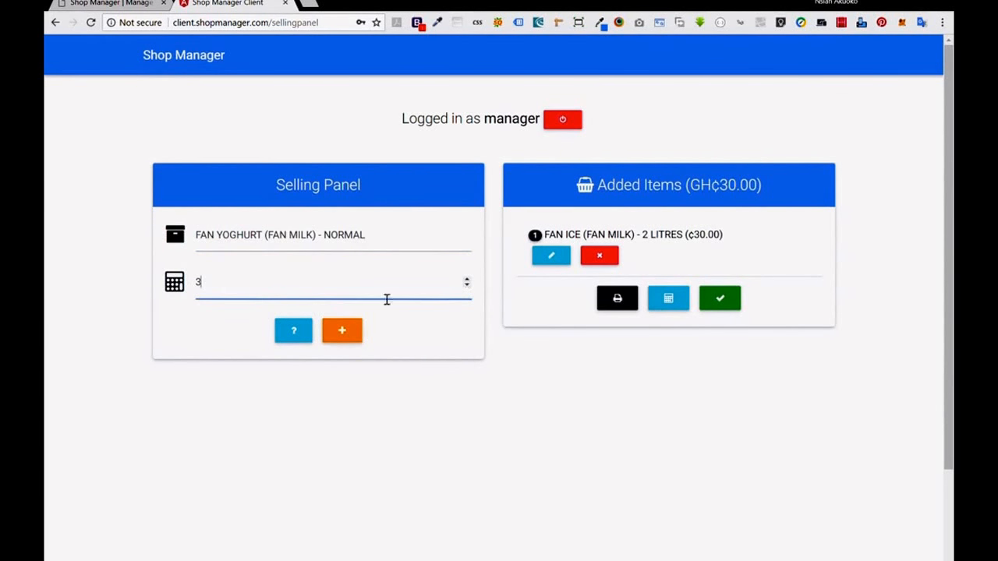
click(343, 331)
click(365, 249)
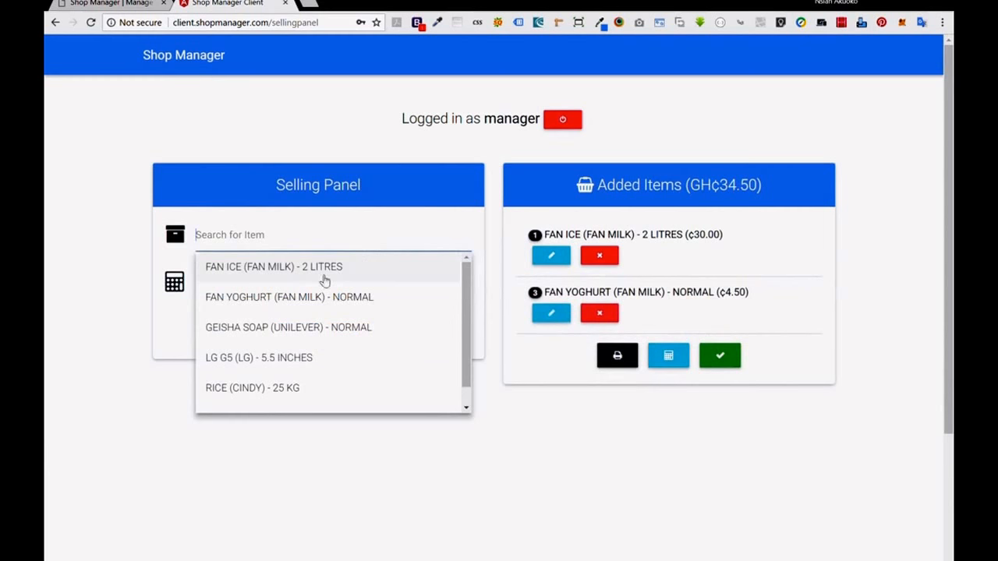
click(264, 357)
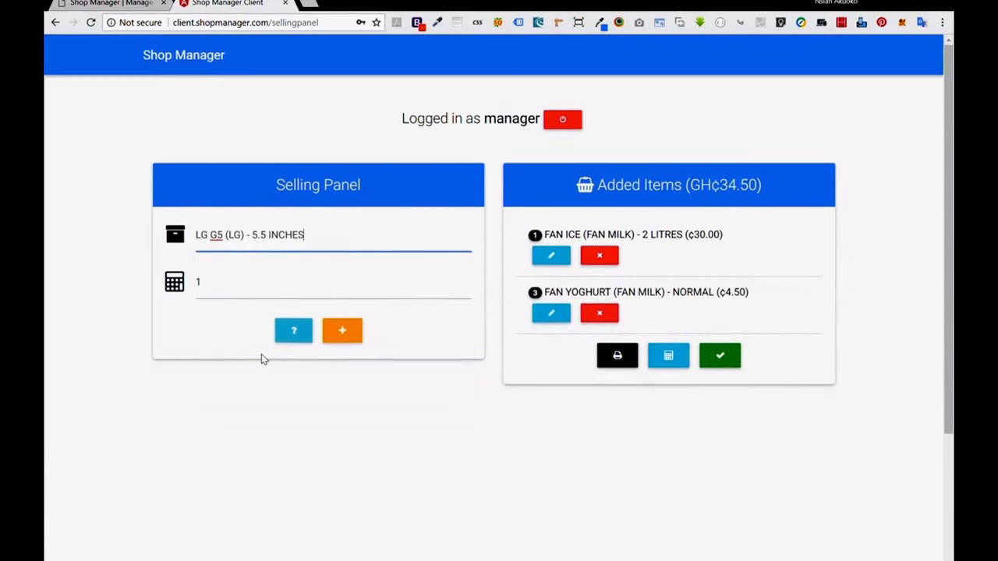
click(294, 330)
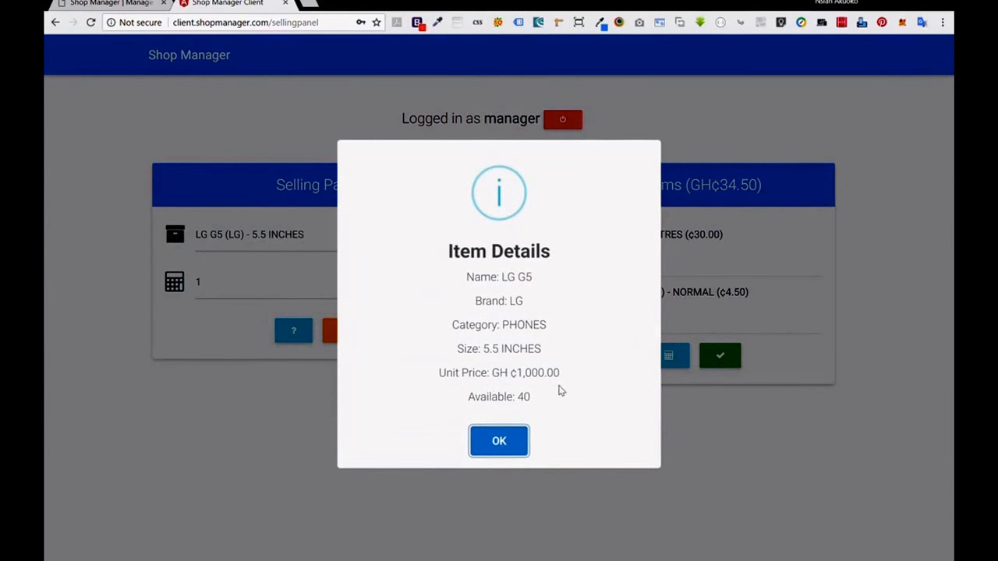
click(499, 440)
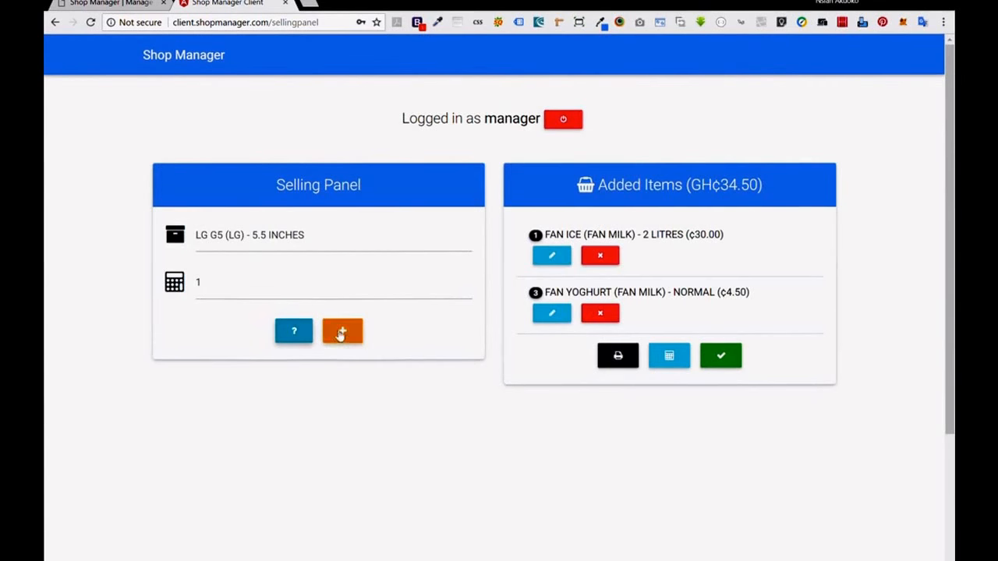
click(334, 332)
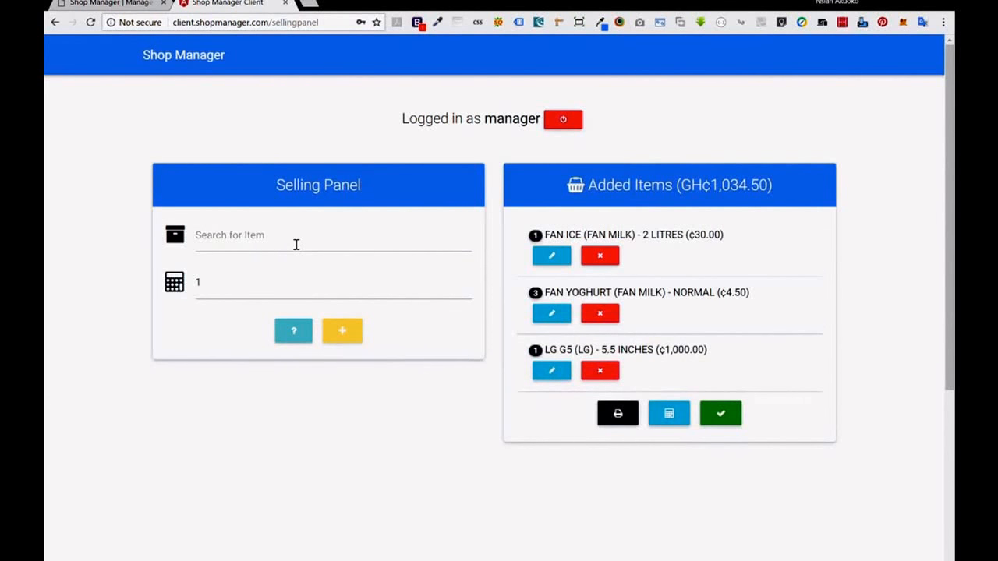
Attempt checkout, then remove the expired FAN YOGHURT from the sale.
click(733, 416)
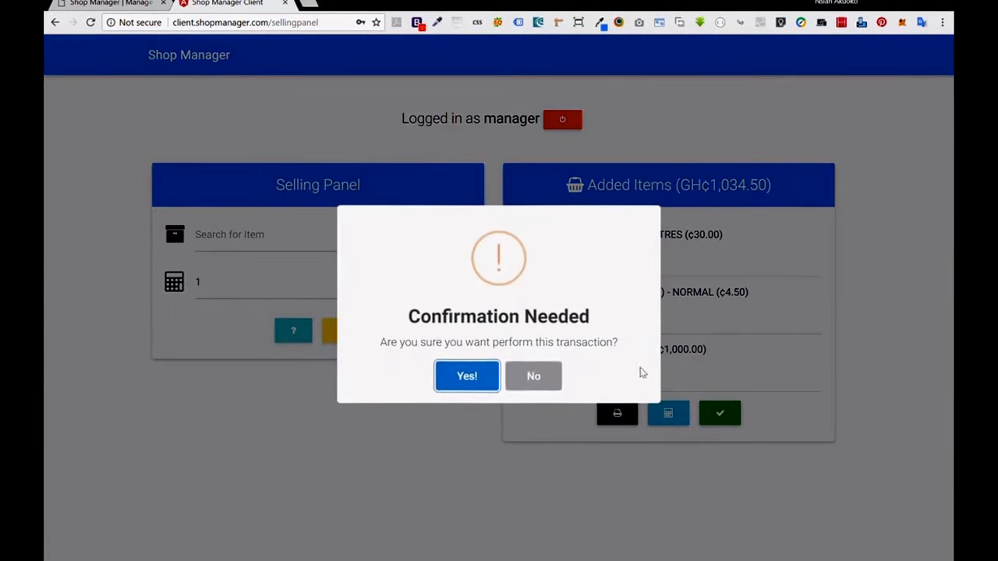
click(468, 376)
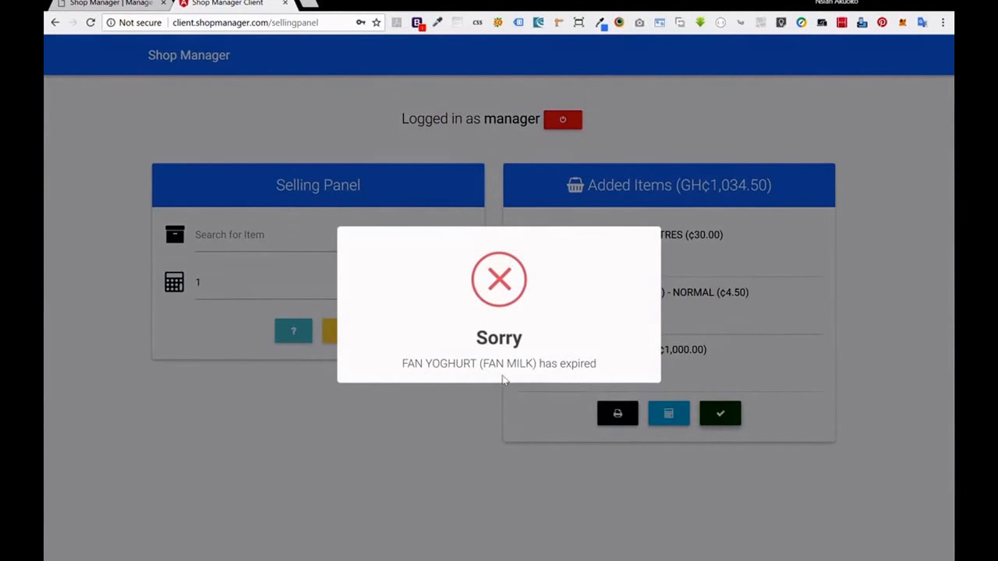
click(472, 458)
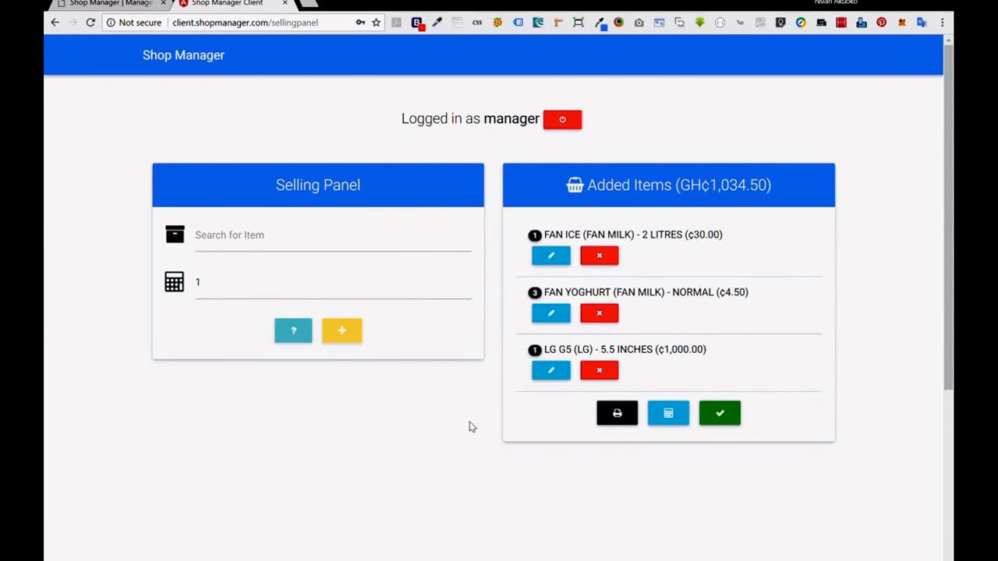
click(600, 314)
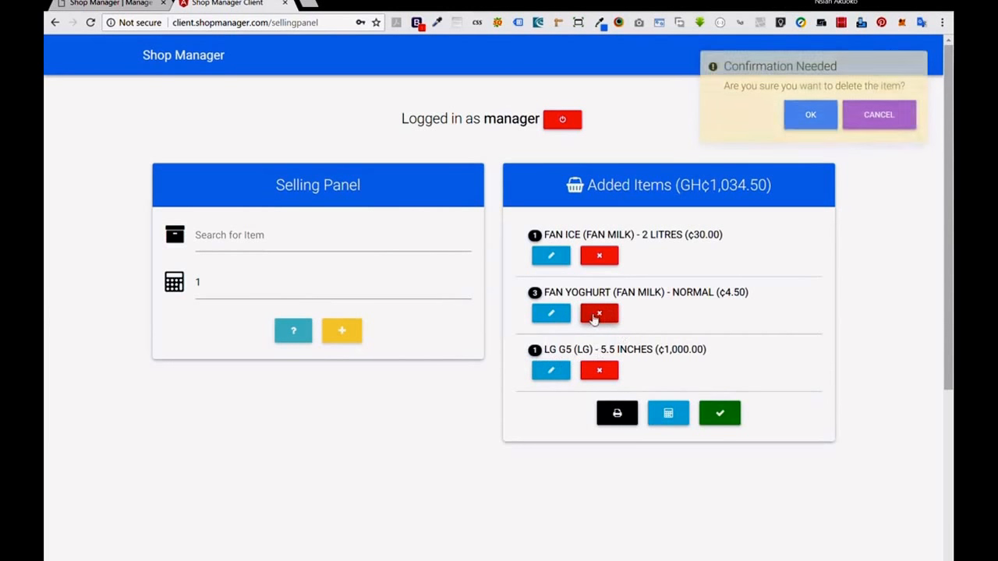
click(810, 114)
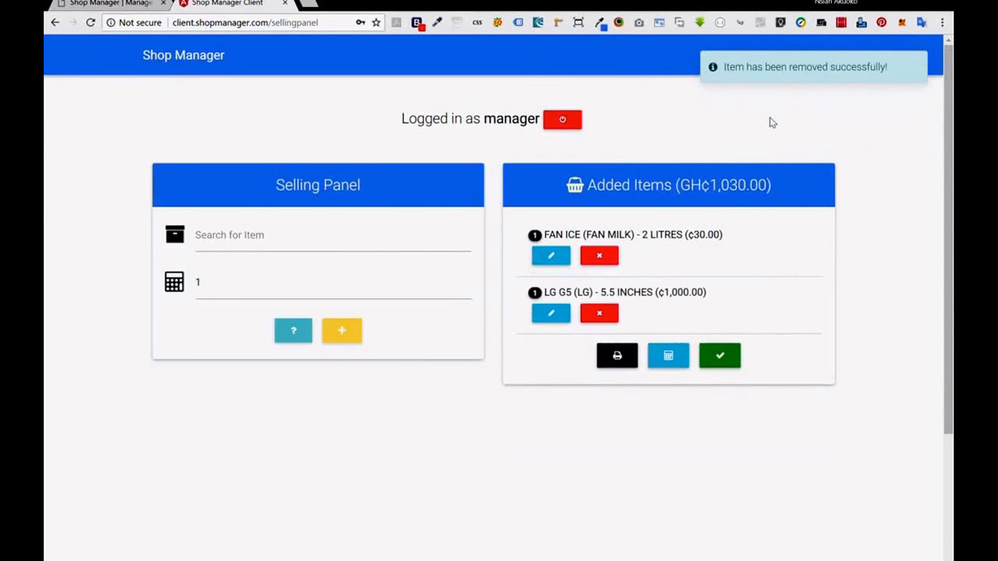
Add RICE (ROYAL AROMA) 50 KG to the sale and check out again at GH¢1,280.00.
click(287, 254)
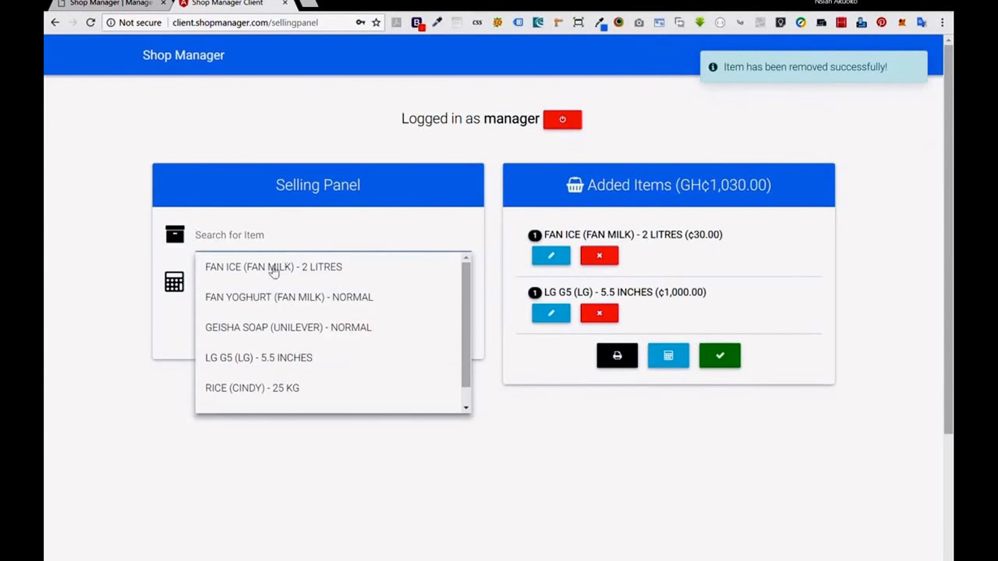
scroll(271, 397, down, 1)
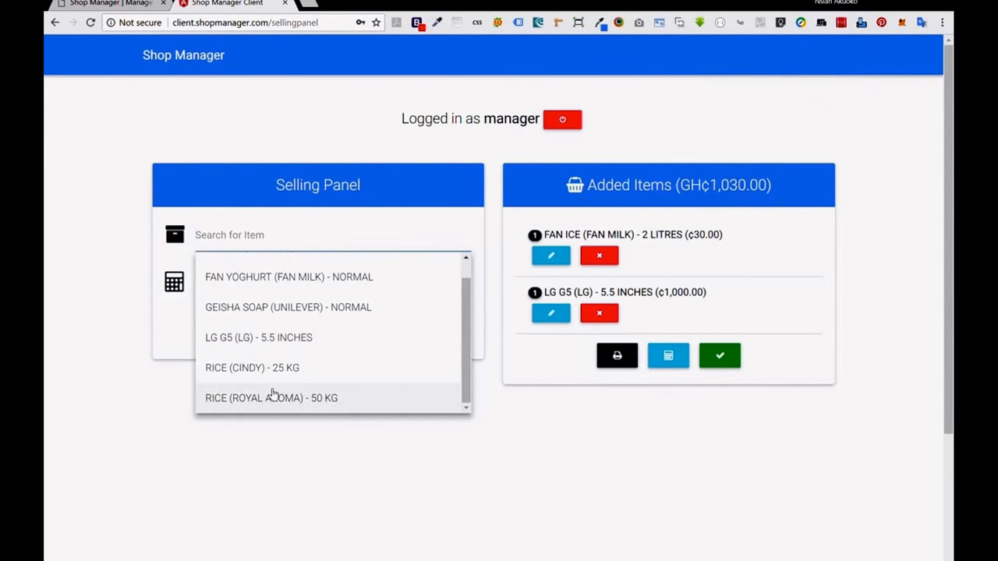
click(275, 397)
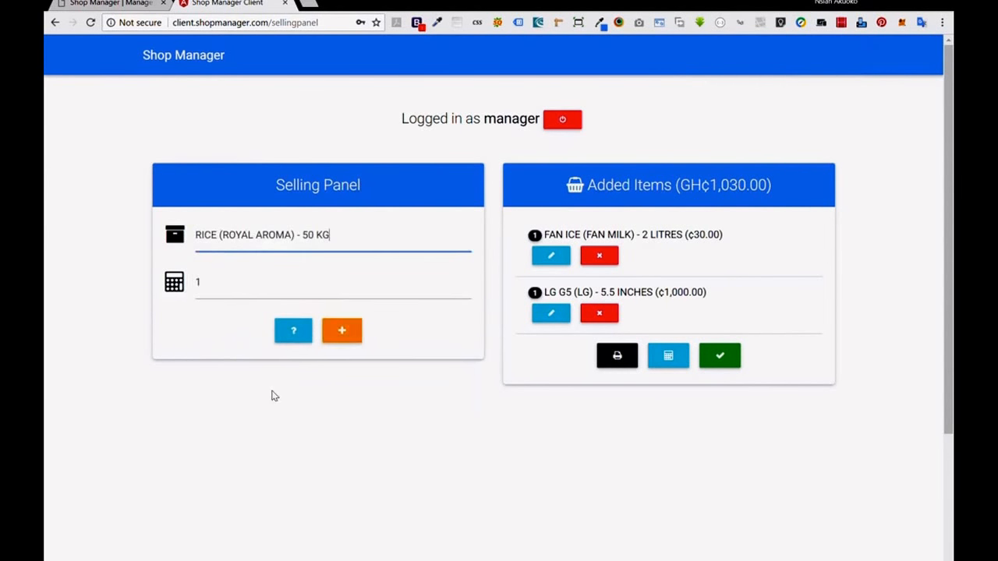
click(344, 329)
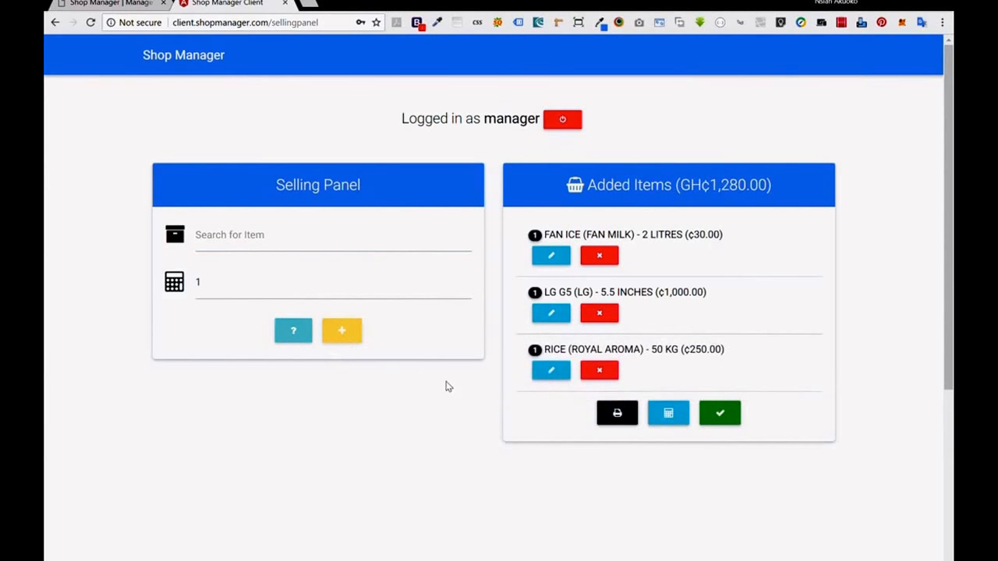
click(713, 416)
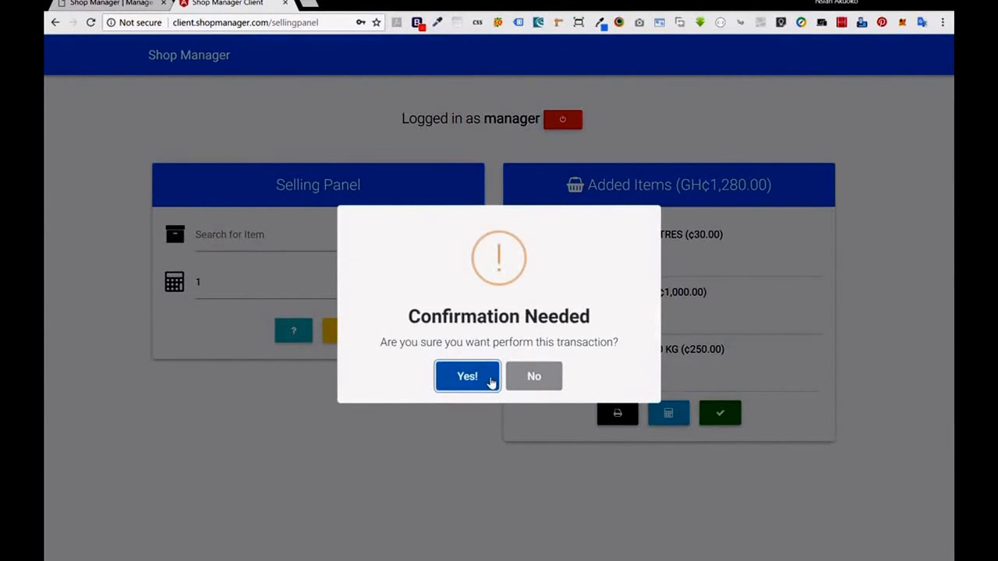
Confirm the GH¢1,280.00 transaction and look over its 3-item receipt preview.
click(491, 379)
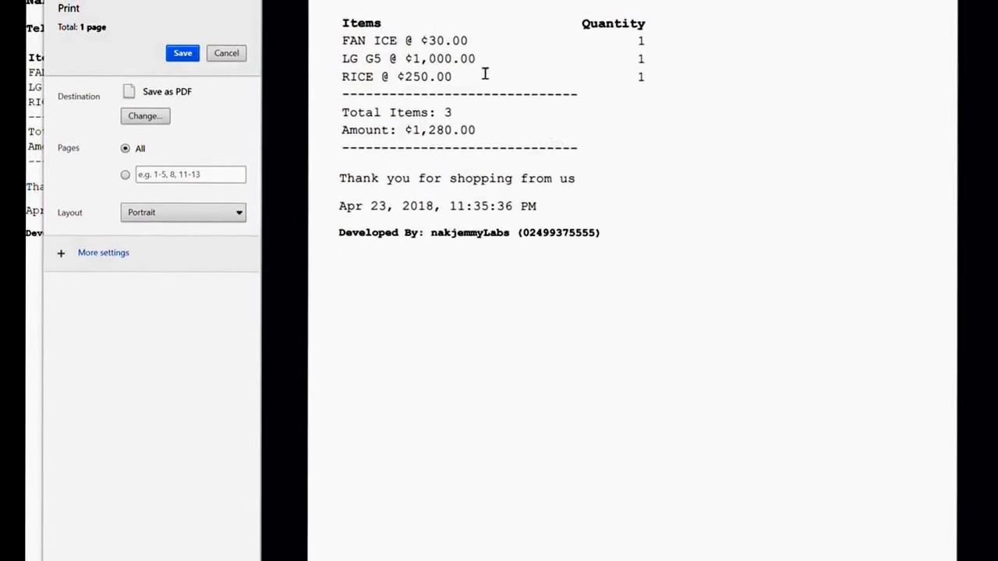
scroll(477, 54, up, 1)
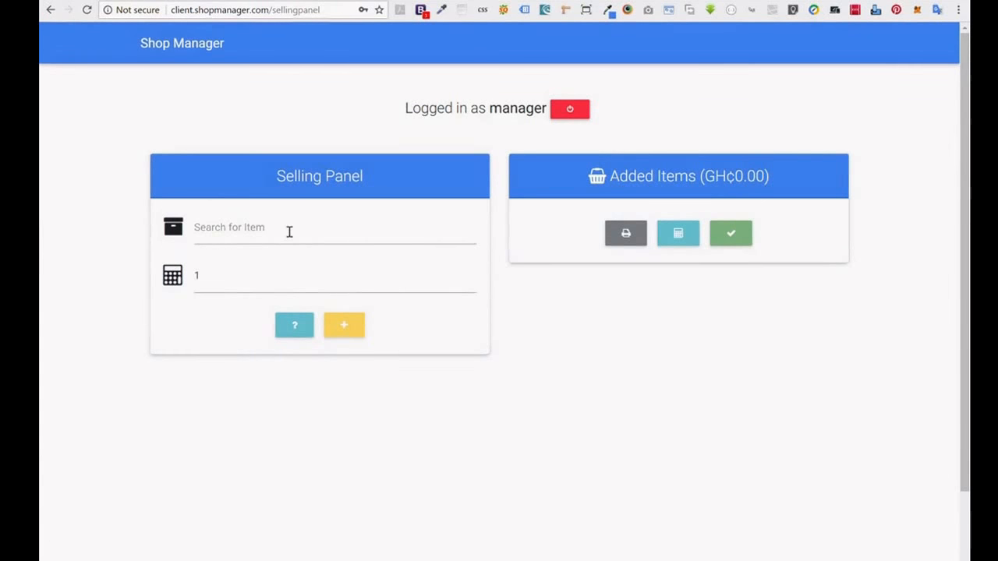
Add Royal Aroma 50 kg rice, Geisha soap and 2-litre Fan Ice to the cart.
click(289, 232)
scroll(283, 345, down, 2)
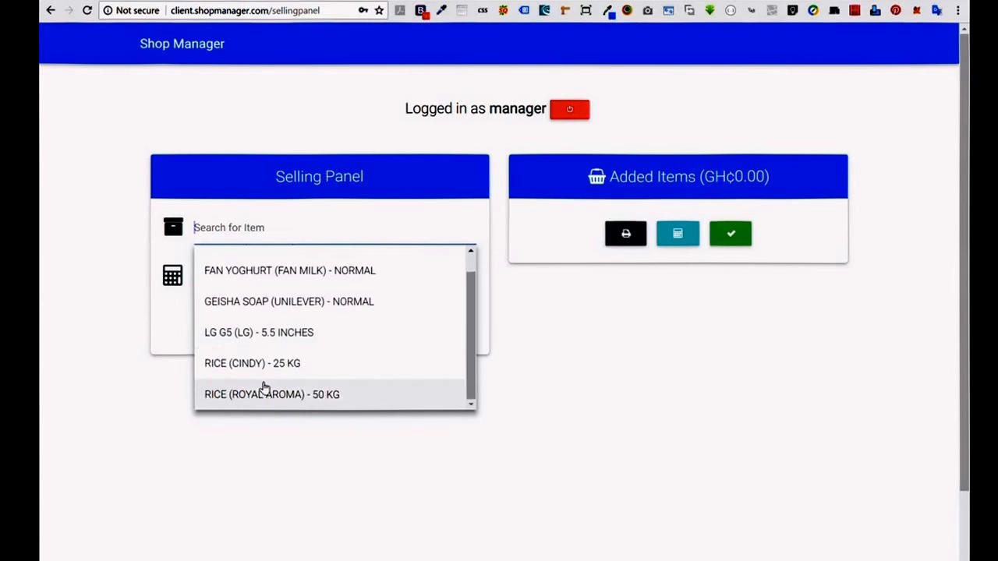
click(265, 394)
click(337, 327)
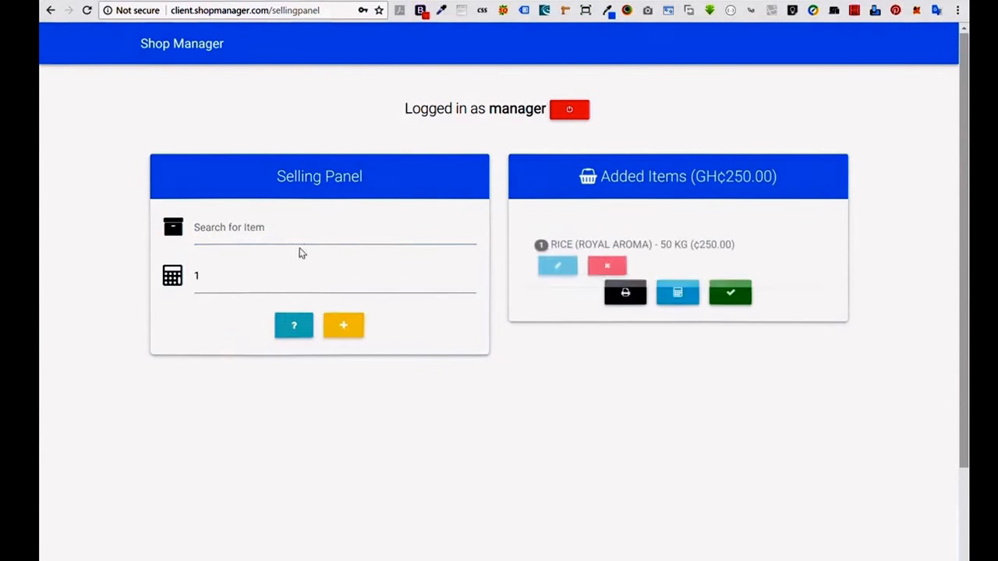
click(299, 246)
click(281, 327)
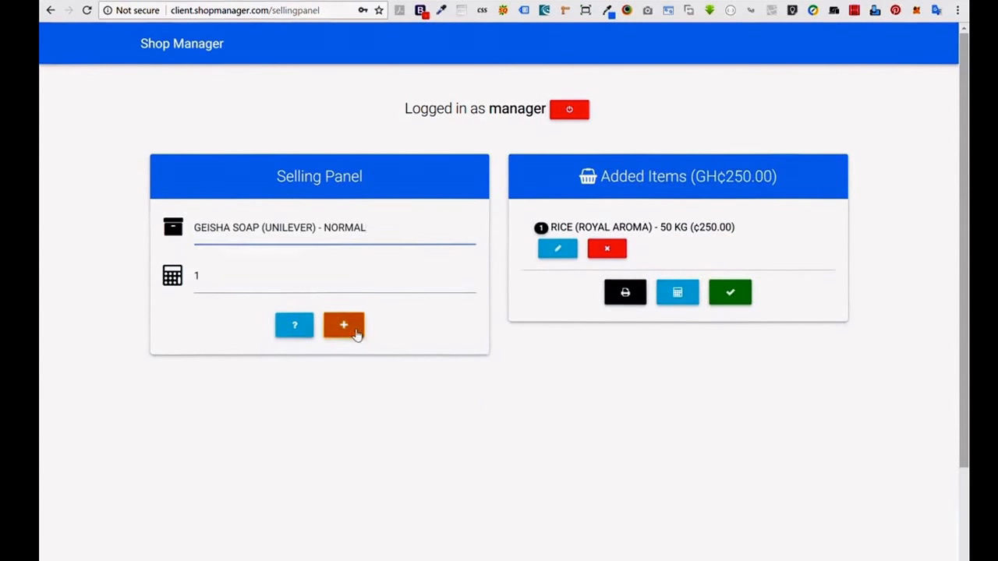
click(349, 331)
click(313, 228)
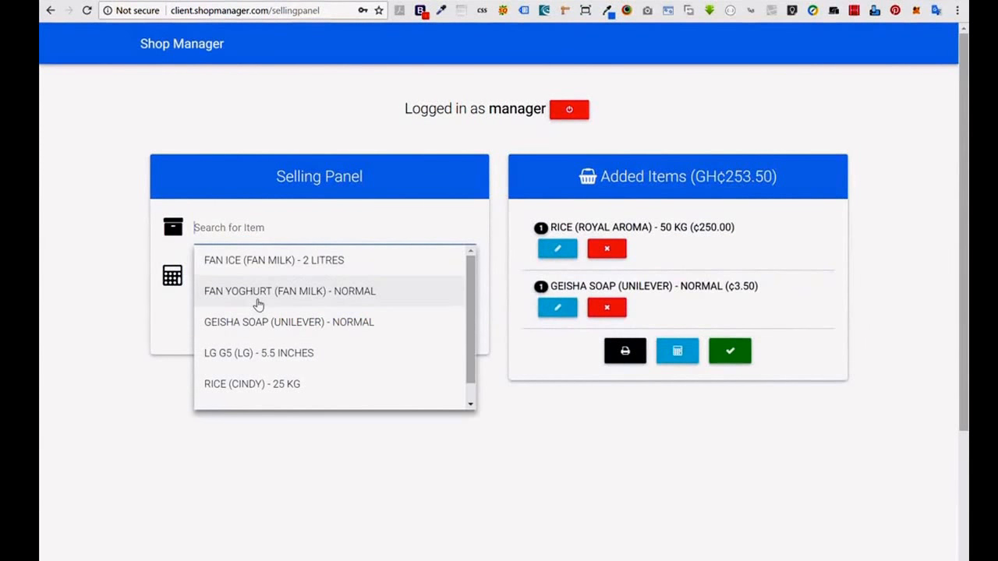
click(281, 260)
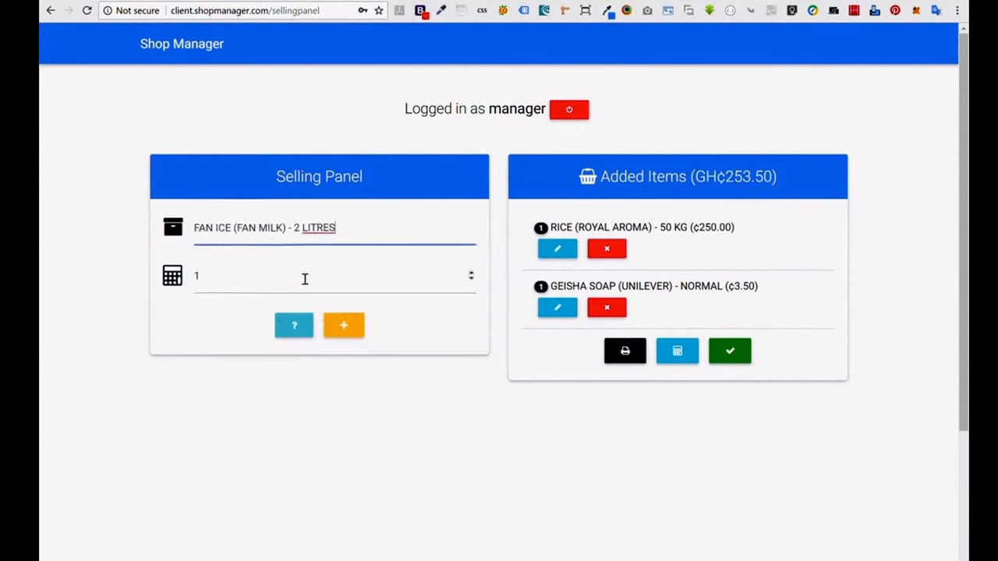
click(355, 334)
Change the Geisha soap quantity in the cart to 45.
click(554, 310)
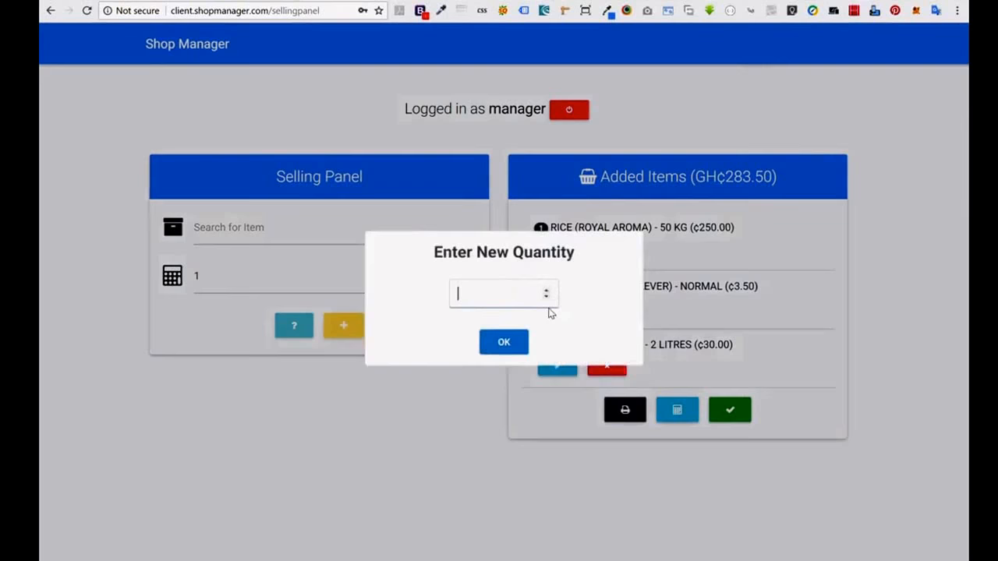
text(45)
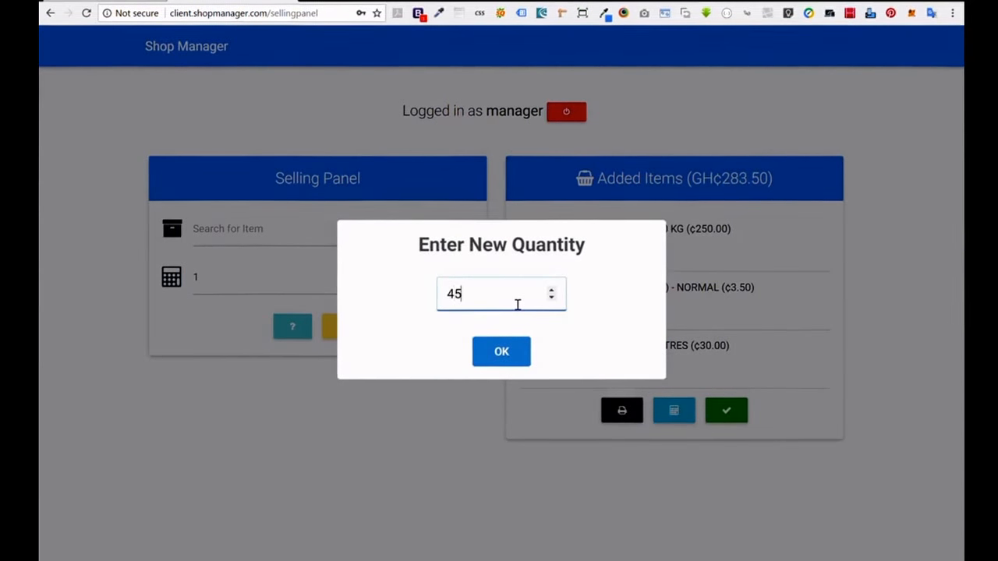
key(BackSpace)
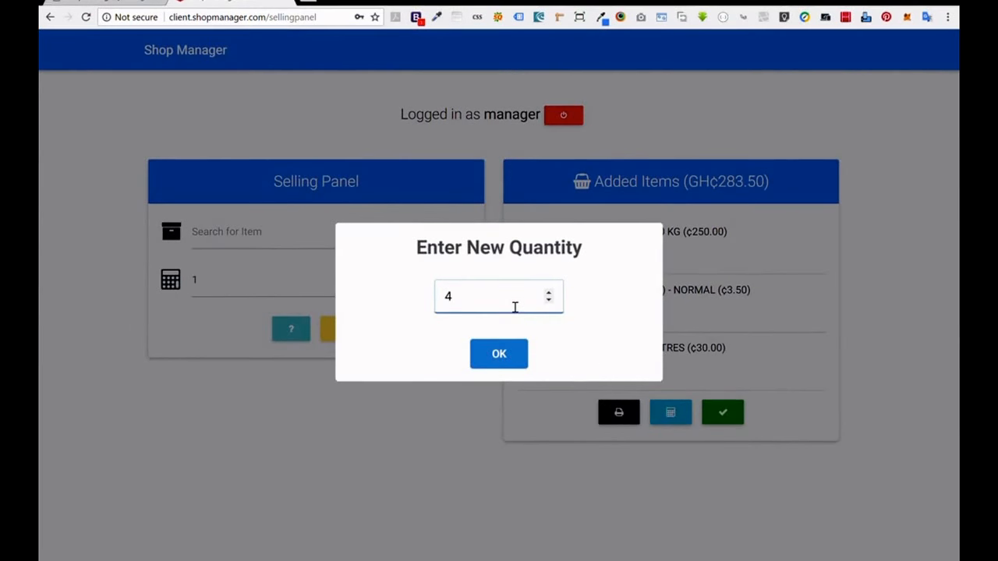
text(5)
click(512, 352)
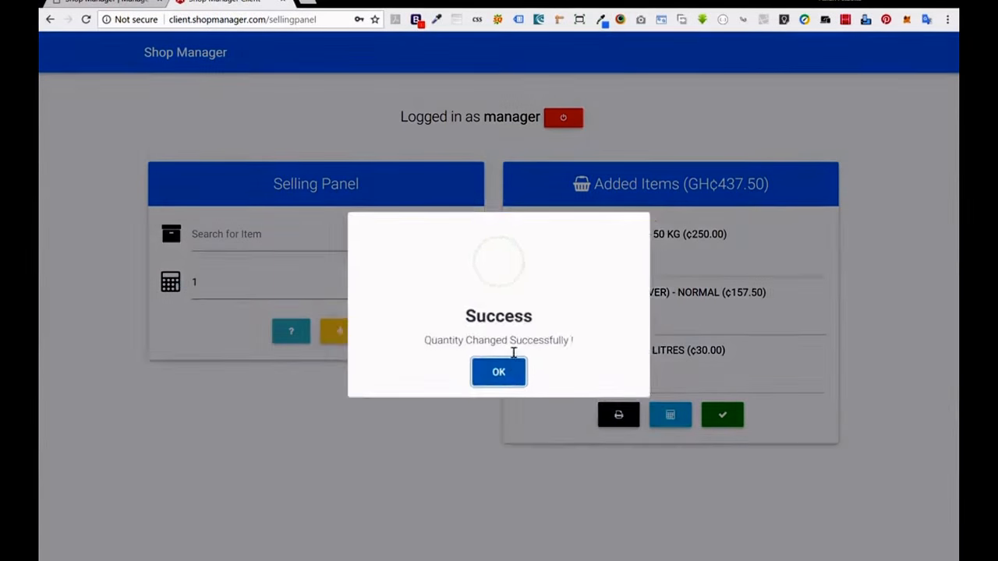
click(497, 372)
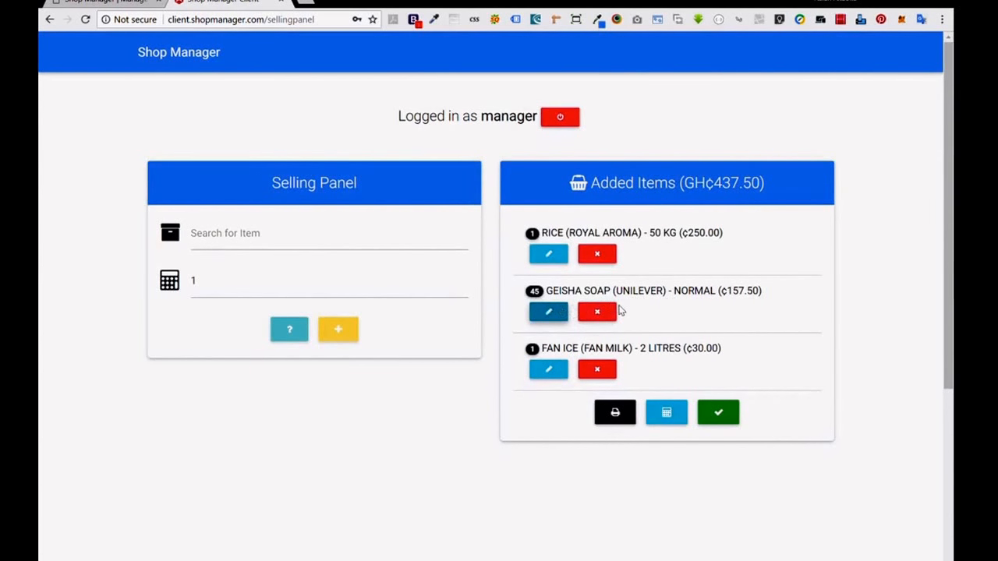
Check Geisha soap's stock details, then change its cart quantity to 55.
click(291, 241)
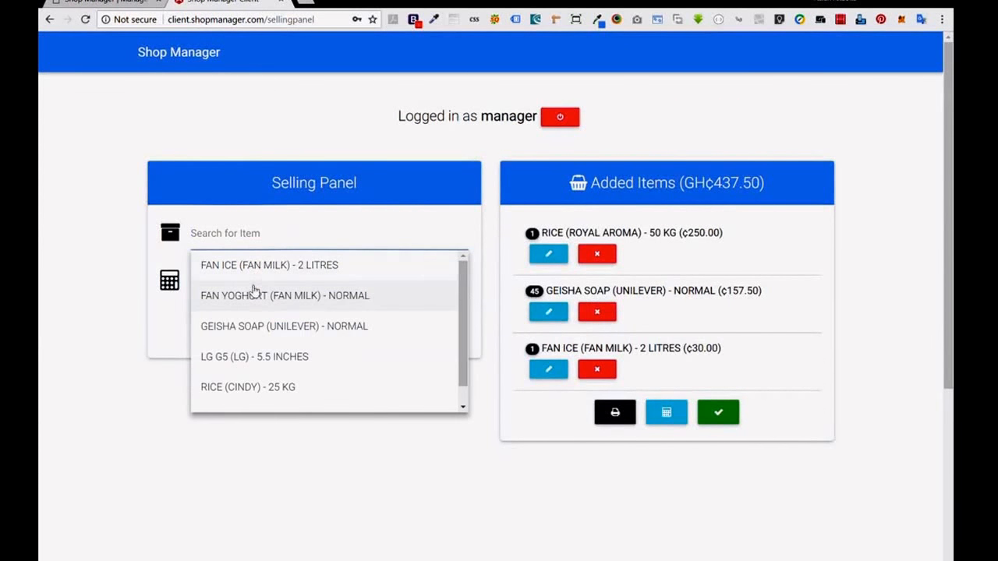
click(257, 327)
click(290, 331)
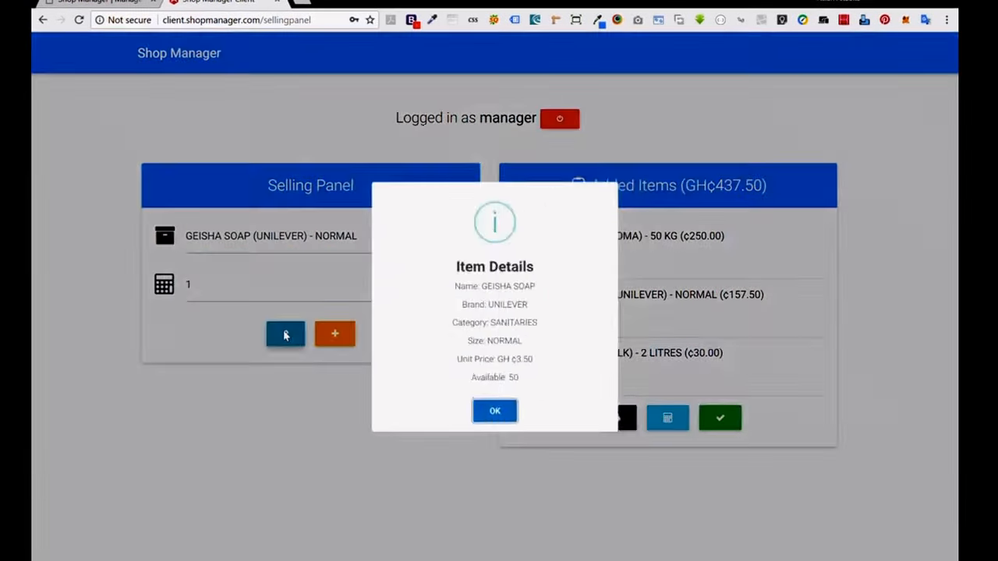
click(492, 453)
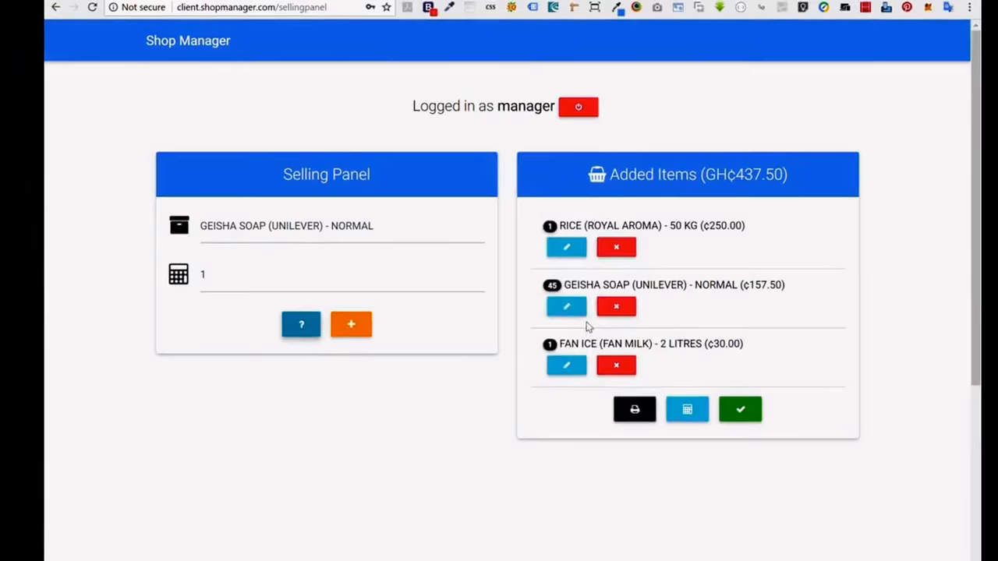
click(576, 317)
text(55)
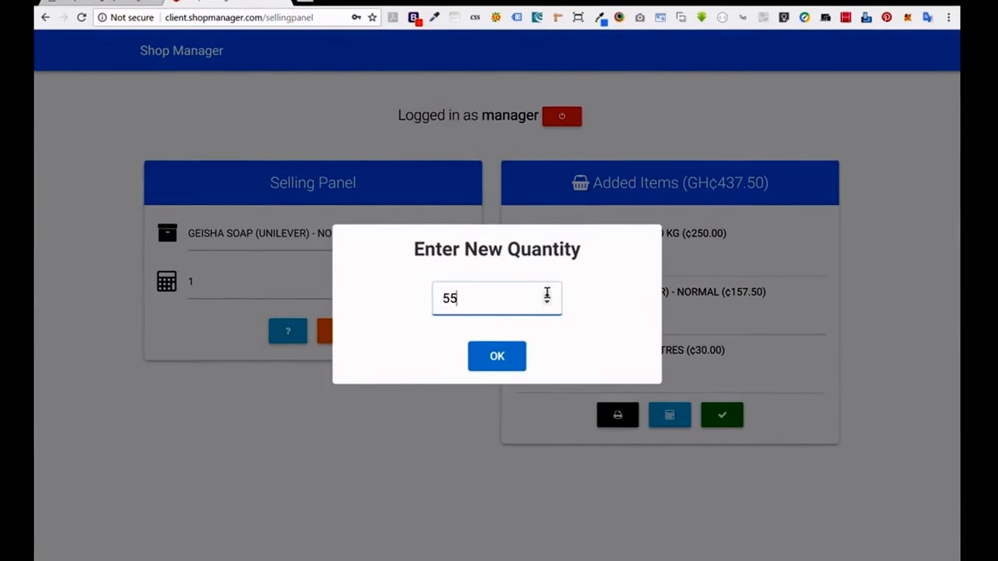
click(522, 398)
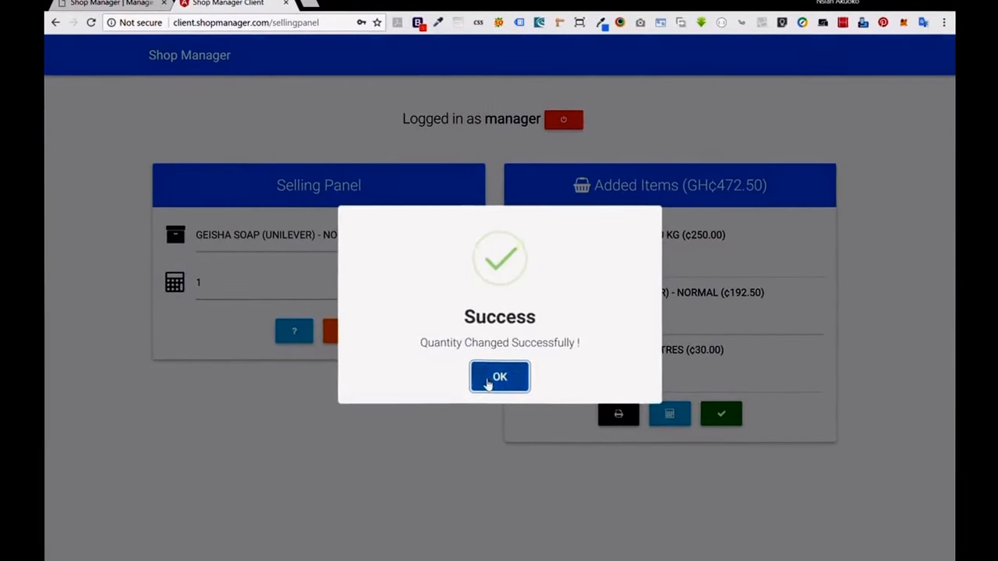
click(518, 407)
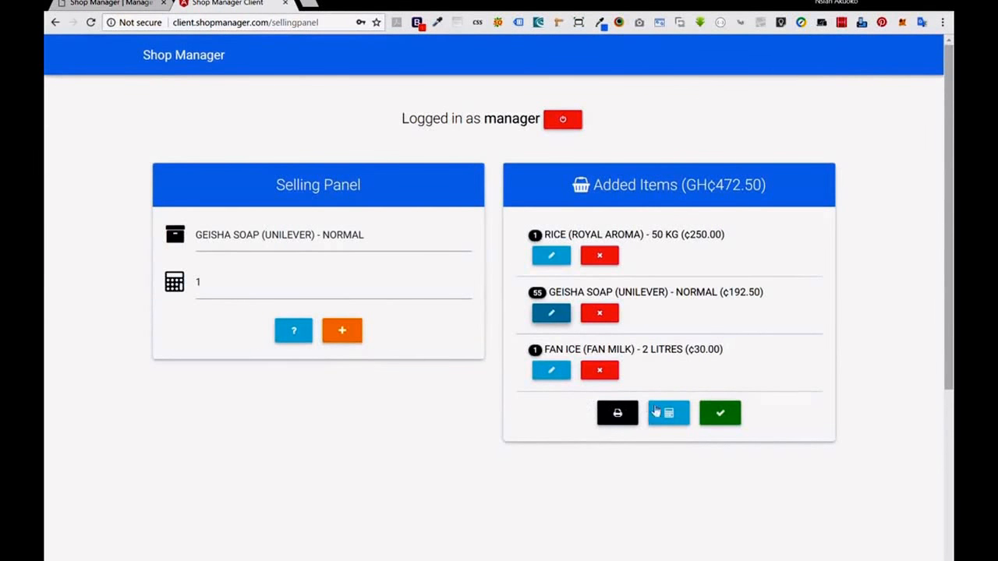
Hold off completing the sale and reduce the Geisha soap quantity to 20.
click(711, 415)
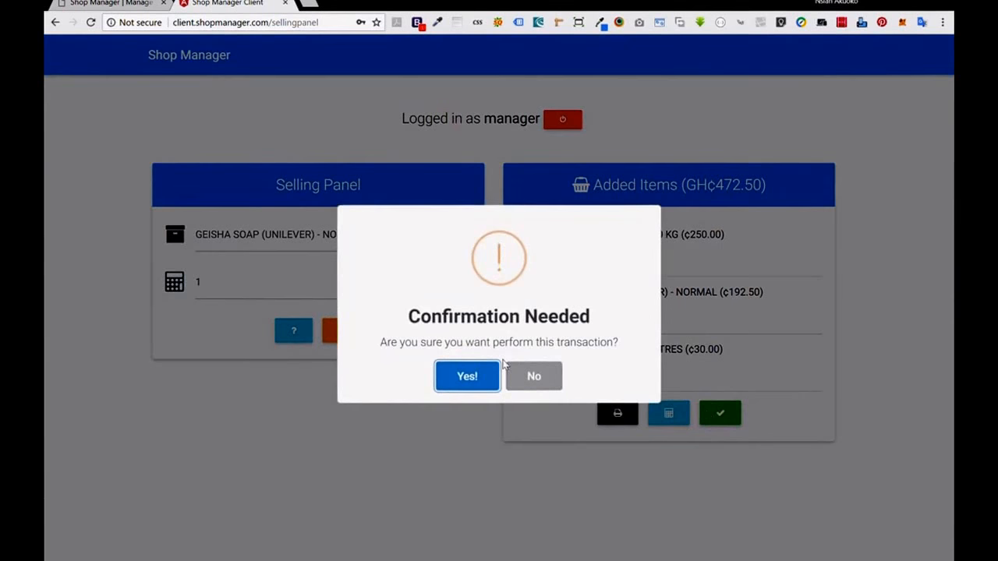
click(481, 368)
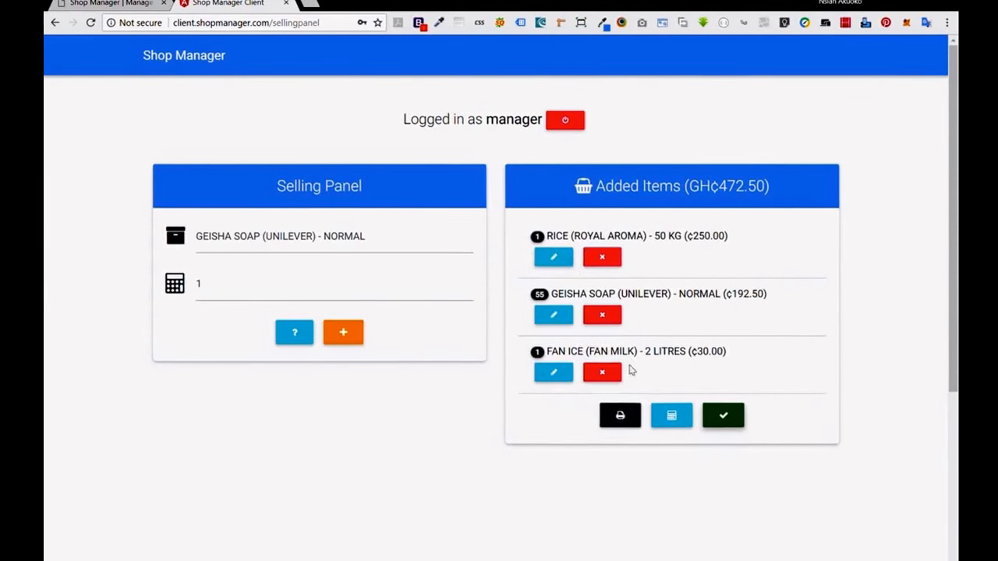
click(672, 418)
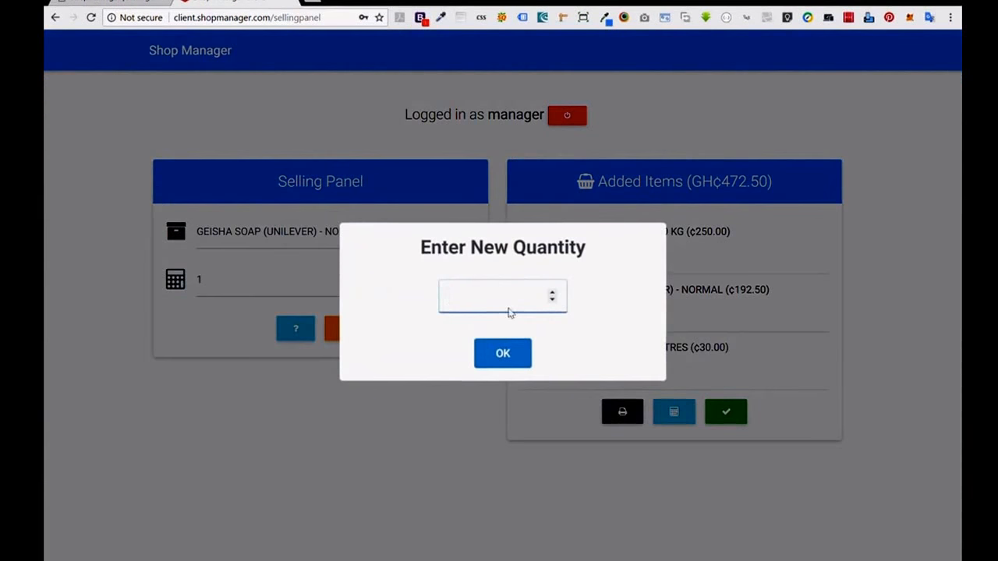
text(20)
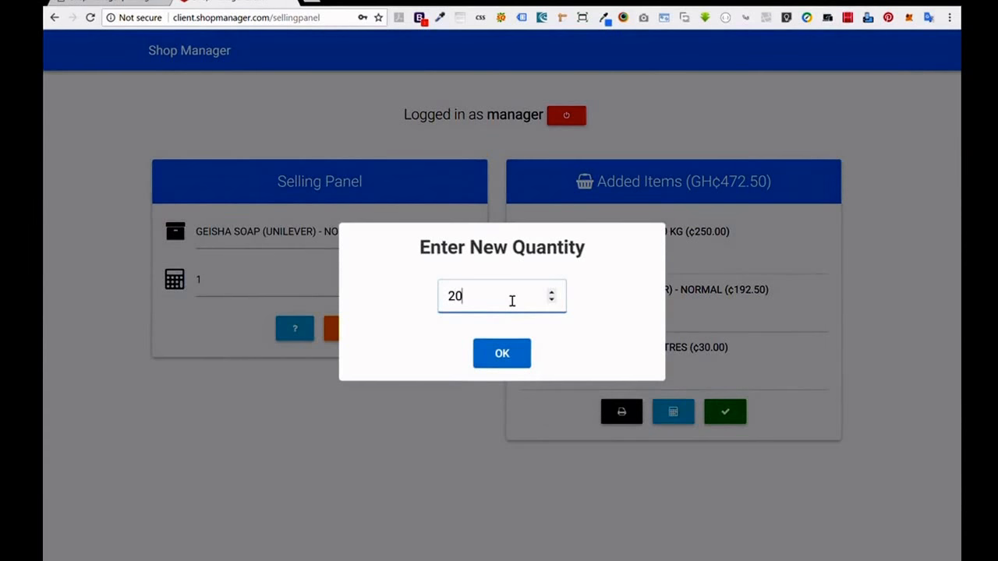
click(507, 356)
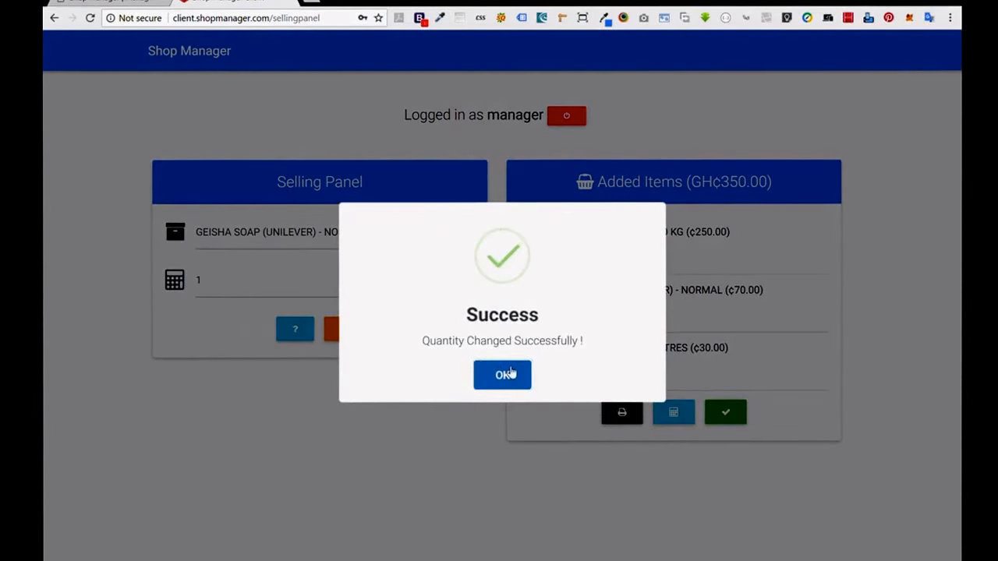
click(502, 373)
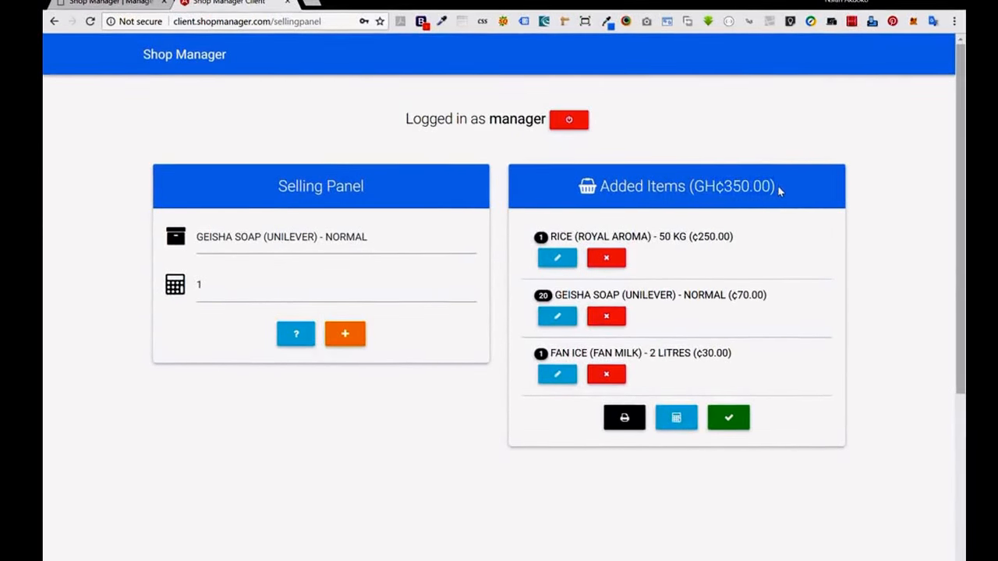
Calculate the customer's GH¢50.00 change and complete the GH¢350.00 sale.
click(677, 418)
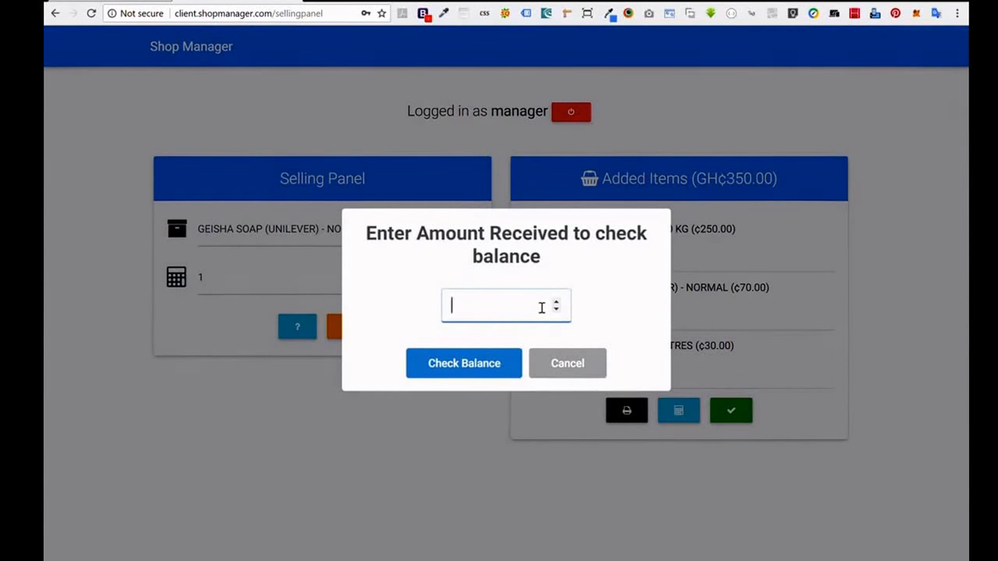
text(400)
click(477, 362)
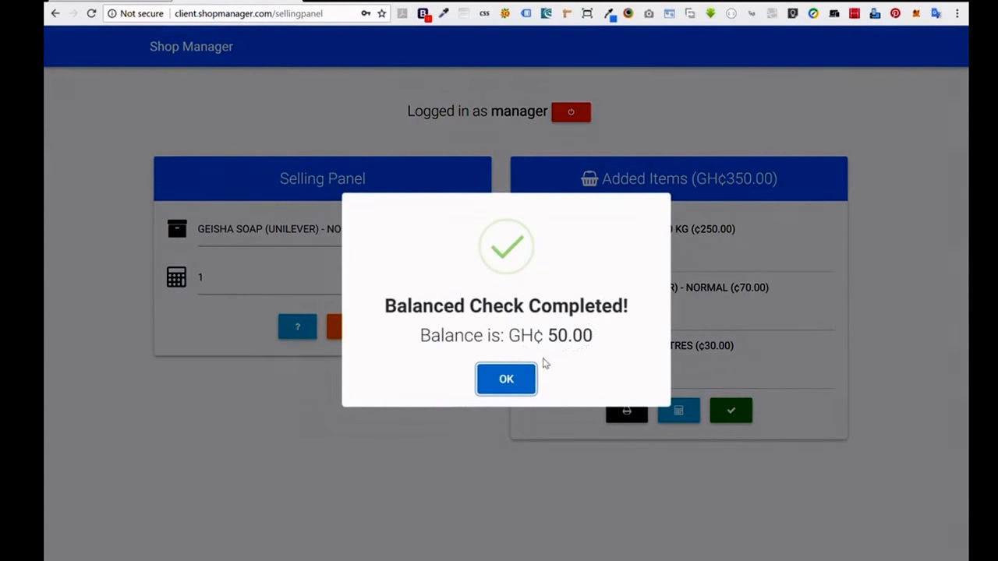
click(517, 378)
click(731, 417)
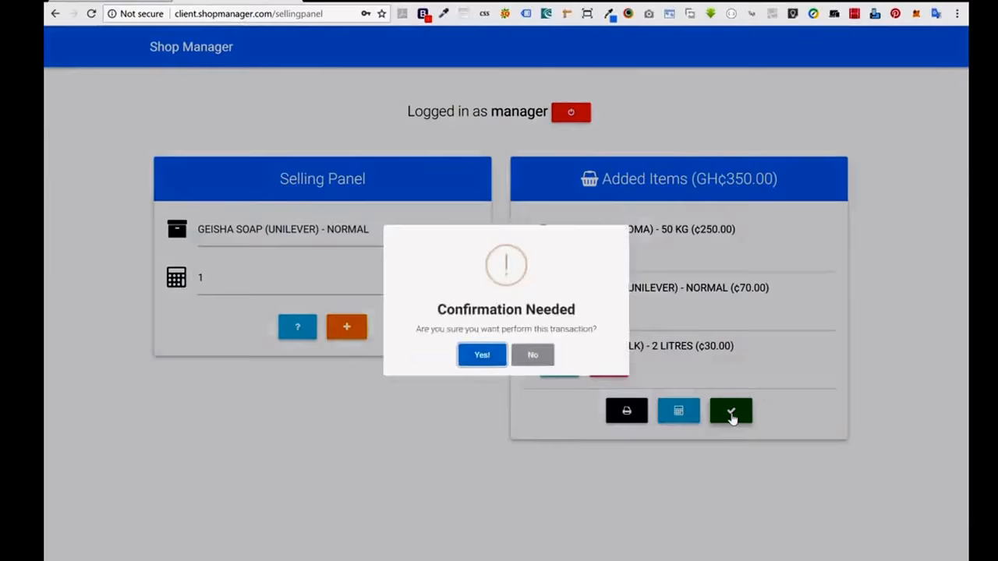
click(472, 373)
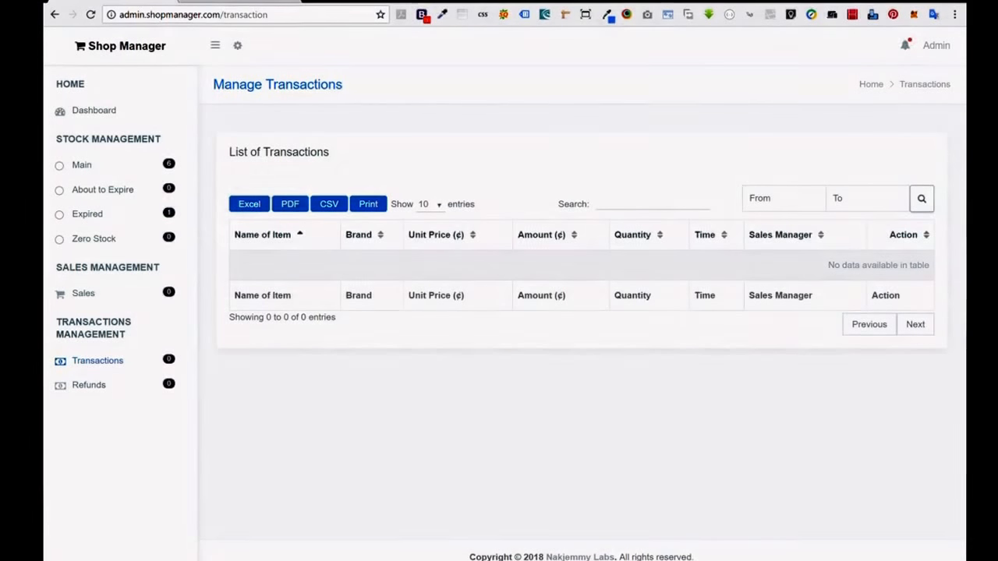
Reload the transactions list to show all six sales, then export it to Excel.
click(92, 15)
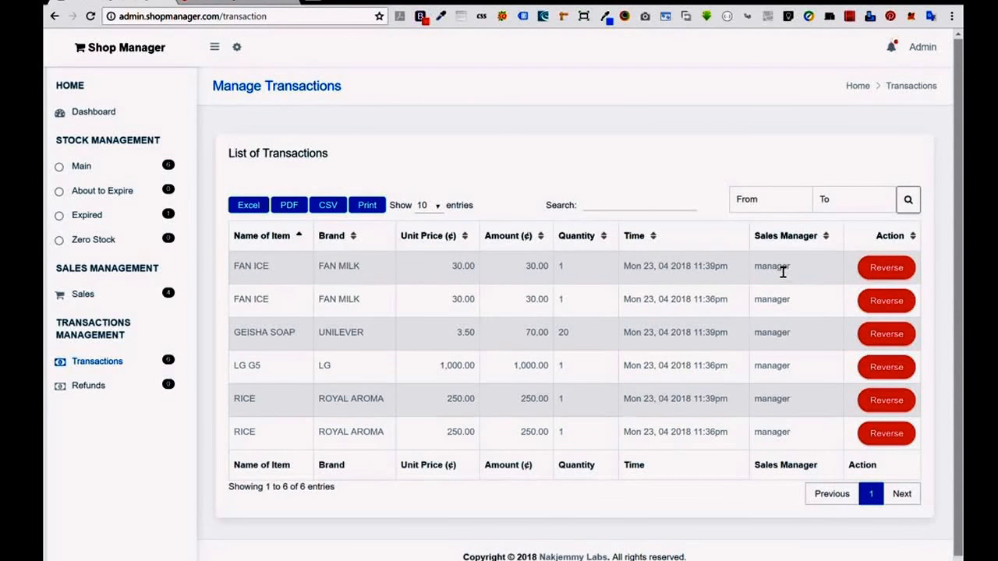
click(254, 210)
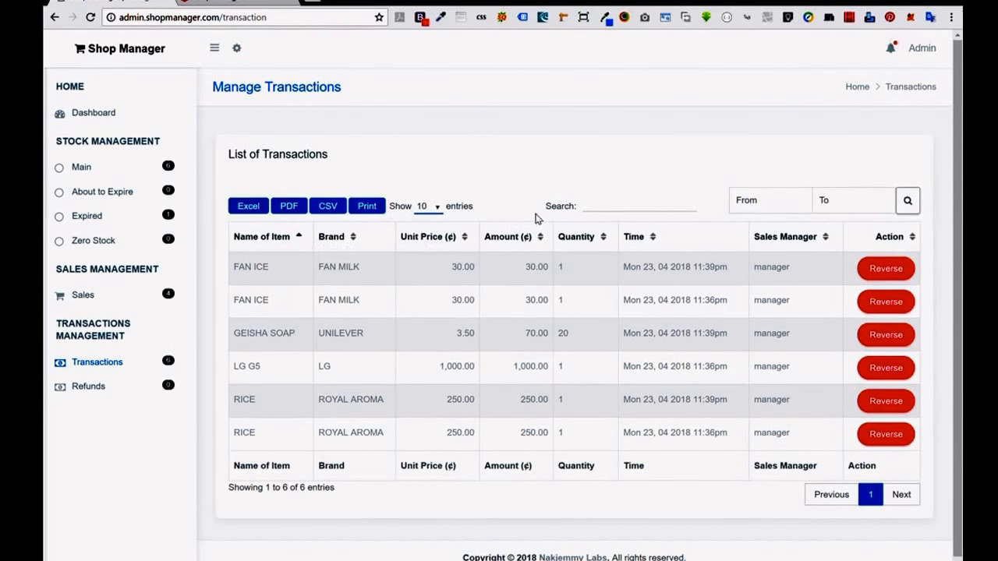
Search the transactions list for 'fan'.
click(607, 214)
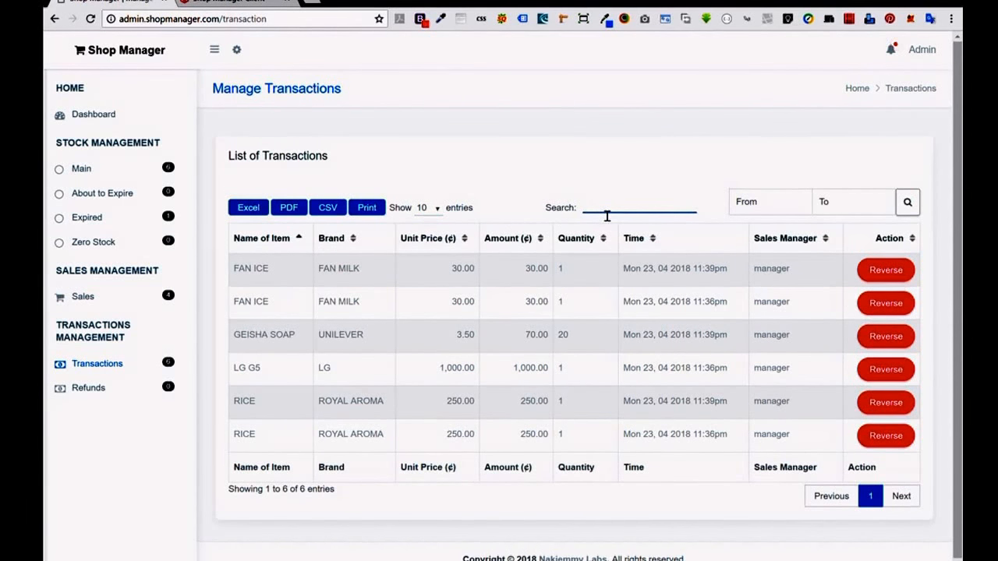
text(fan)
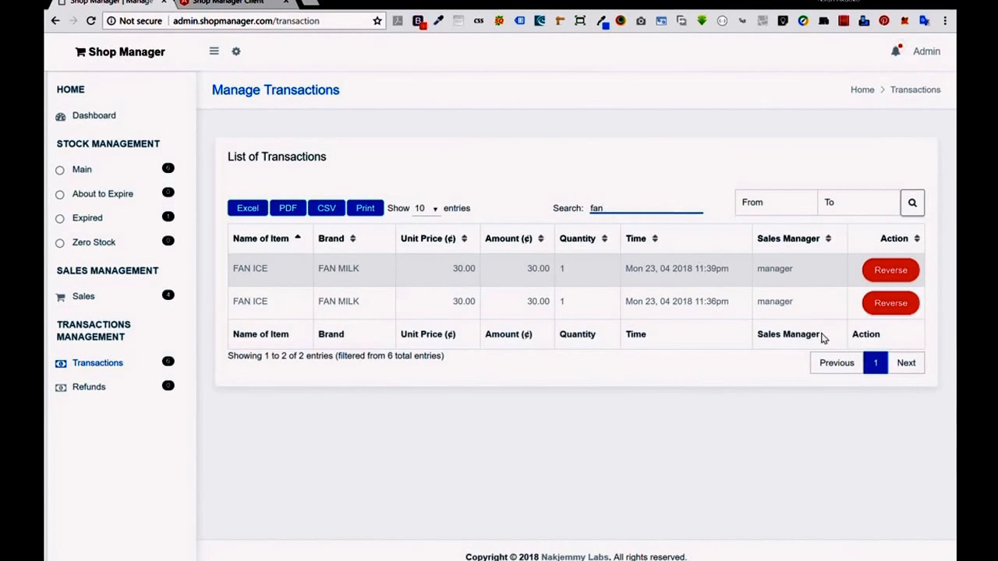
key(BackSpace)
key(BackSpace)
key(BackSpace)
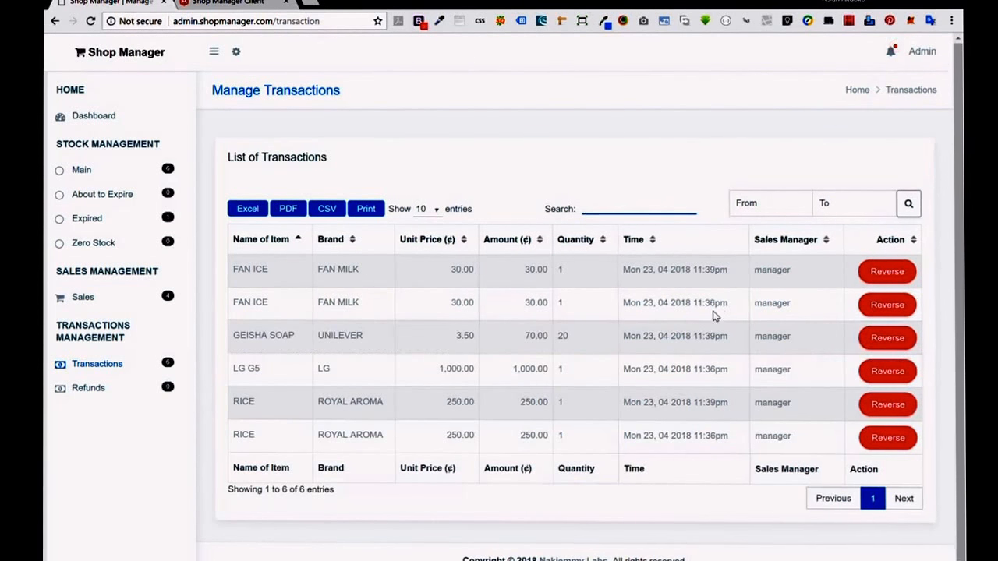
Try sorting by unit price and amount, then sort the transactions by item name.
click(470, 248)
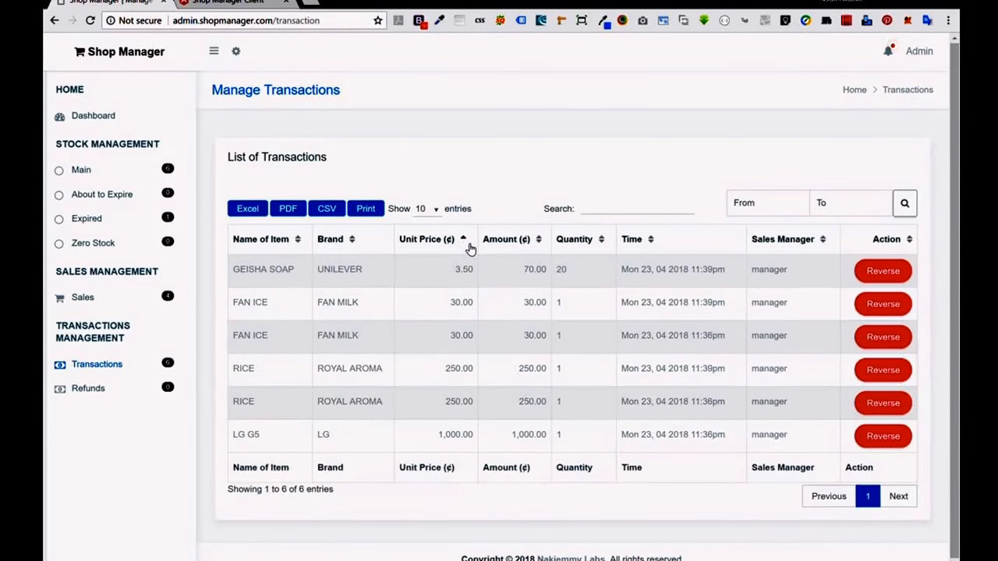
click(540, 241)
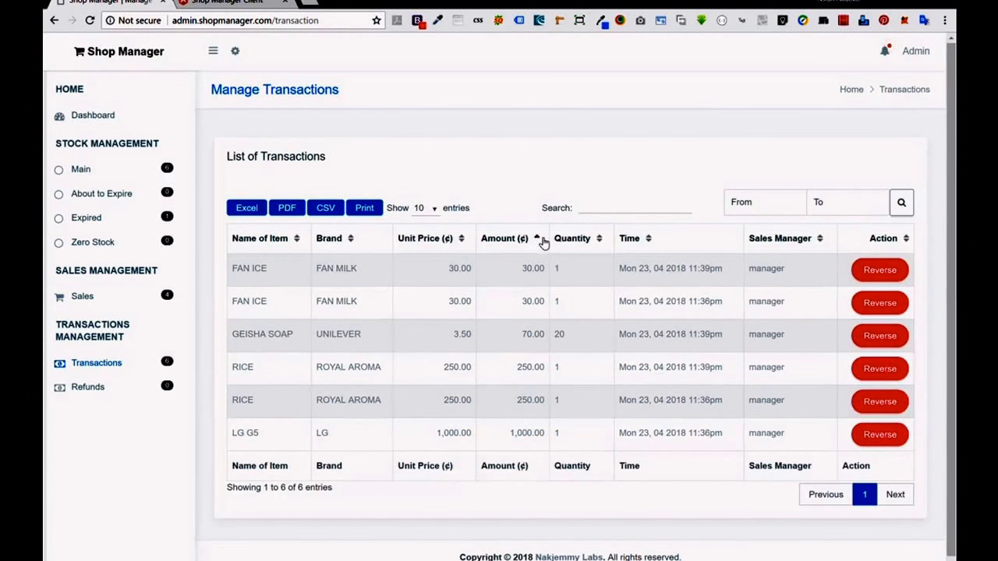
click(303, 246)
click(302, 246)
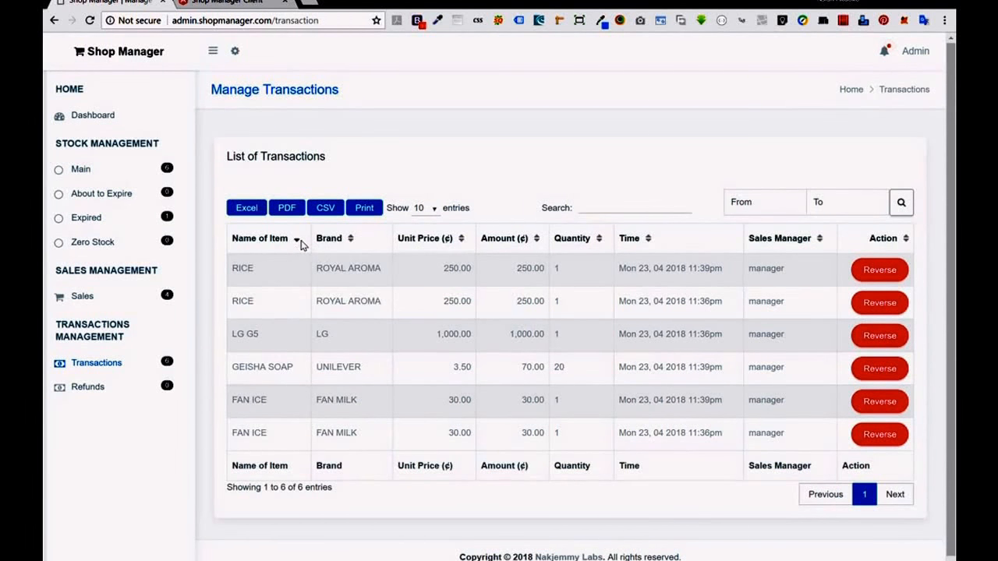
click(302, 245)
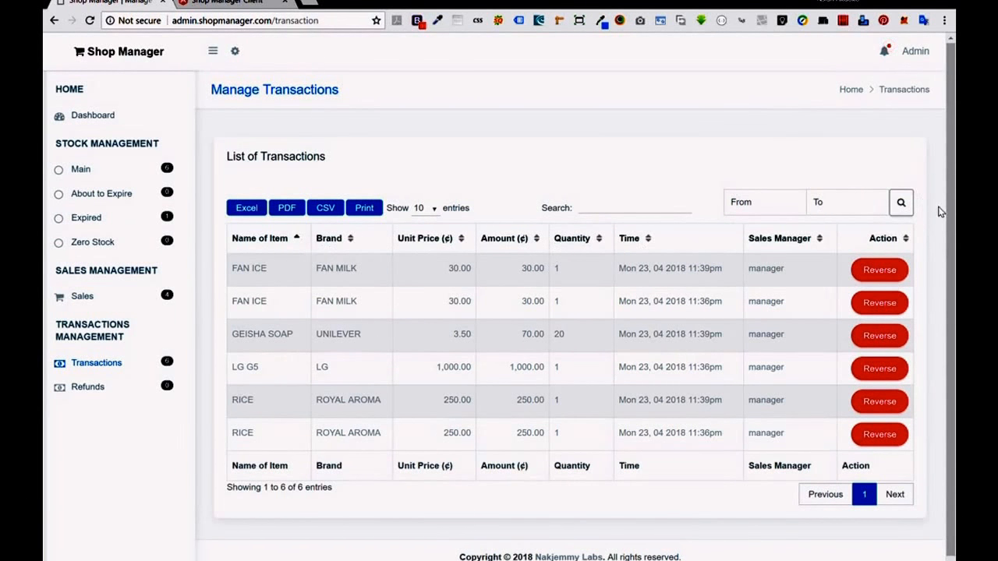
Search transactions from 2018/04/09 to 2018/04/12, finding none, then go to the Dashboard.
click(756, 212)
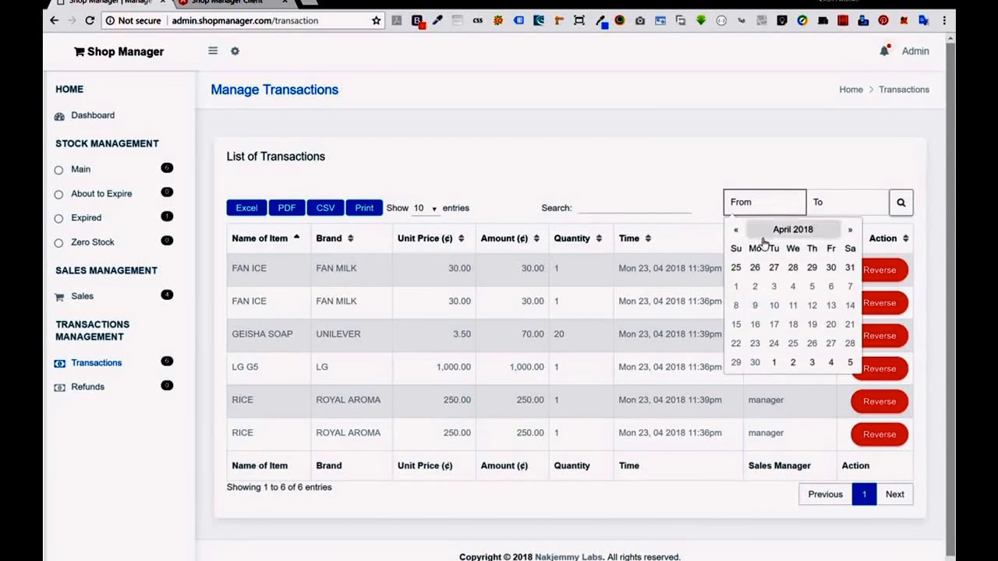
click(755, 306)
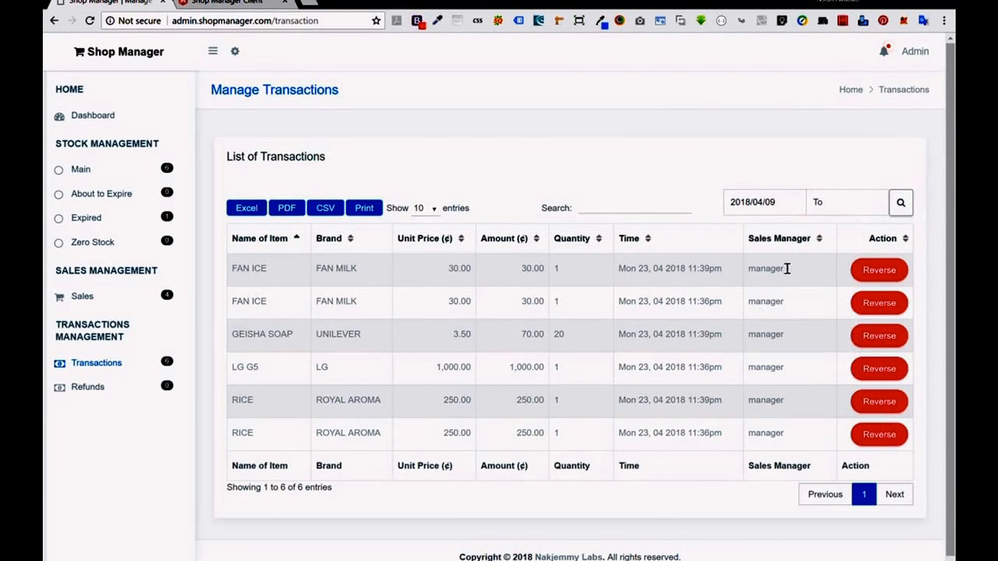
click(842, 209)
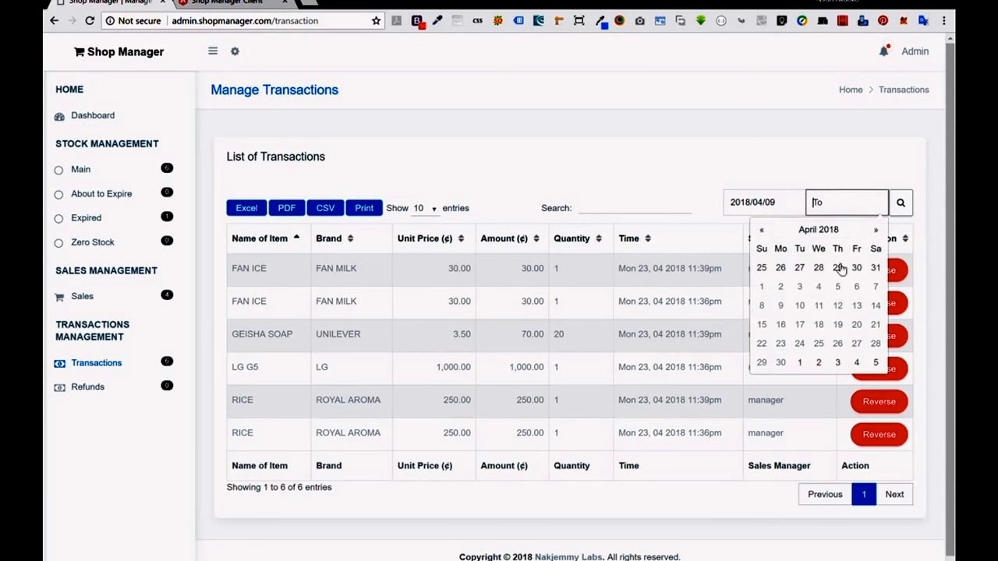
click(837, 306)
click(901, 213)
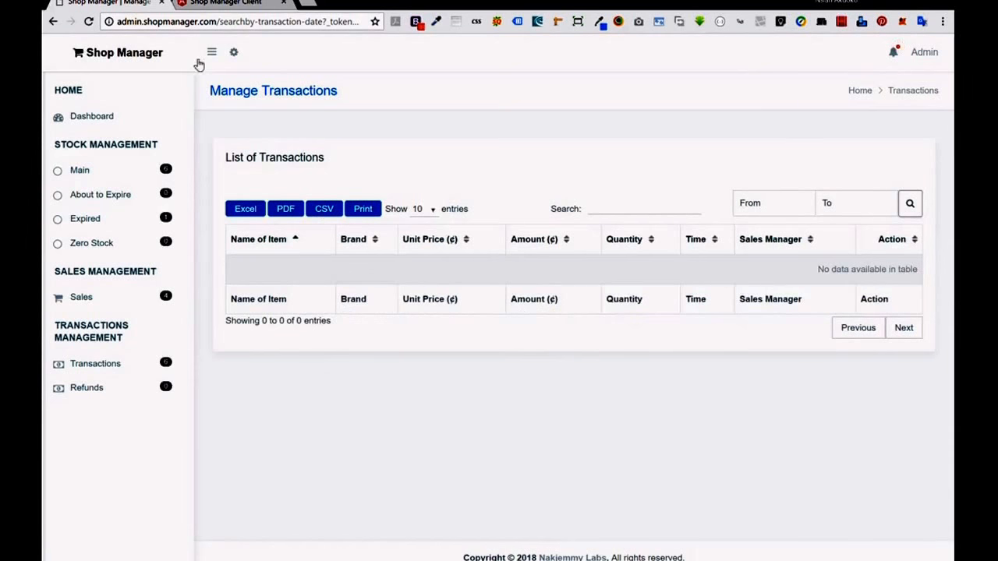
click(88, 123)
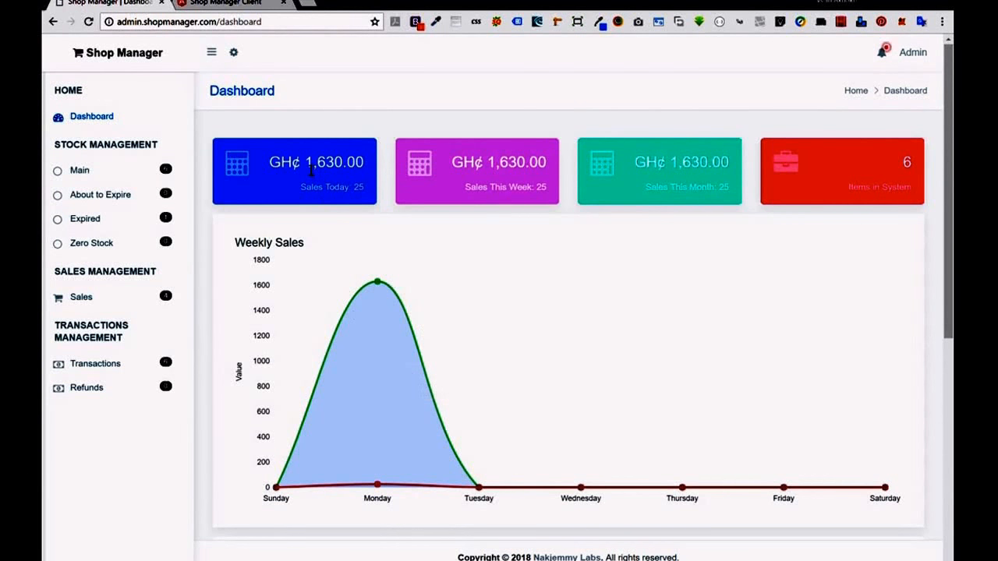
Review today's GH¢1,630.00 total and the weekly and monthly charts, then return to Transactions.
drag(306, 164, 343, 170)
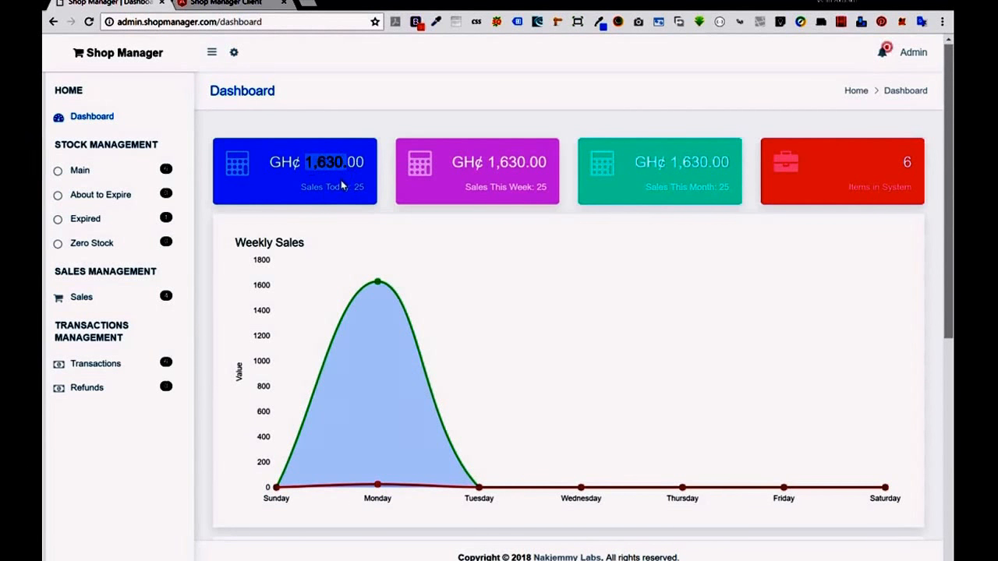
click(349, 181)
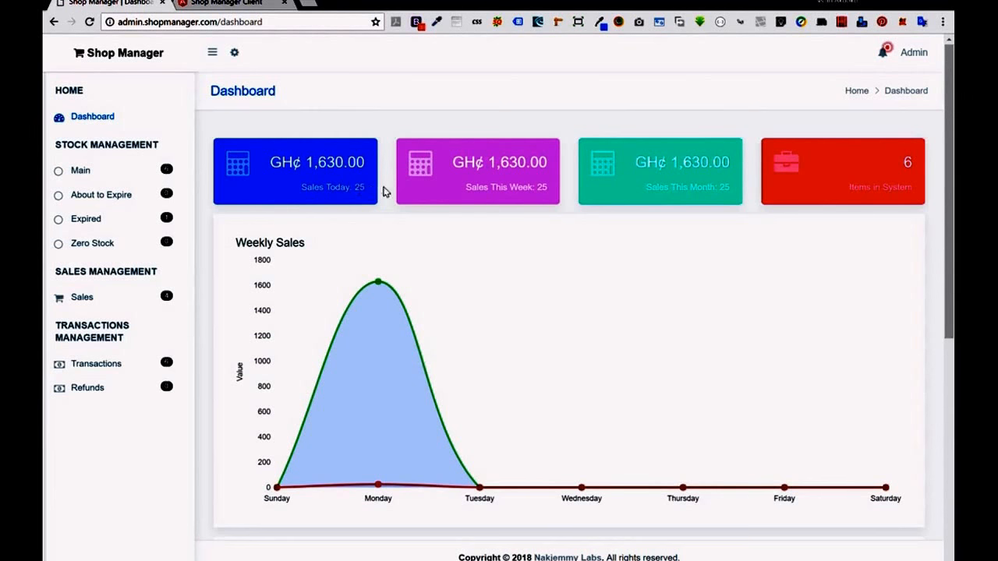
scroll(797, 205, down, 4)
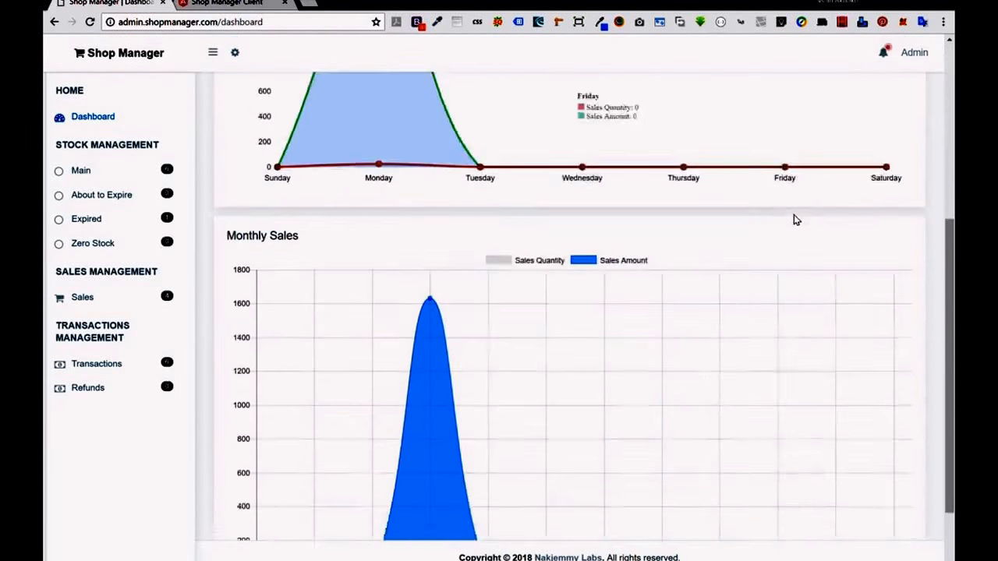
scroll(421, 292, down, 1)
scroll(366, 267, up, 5)
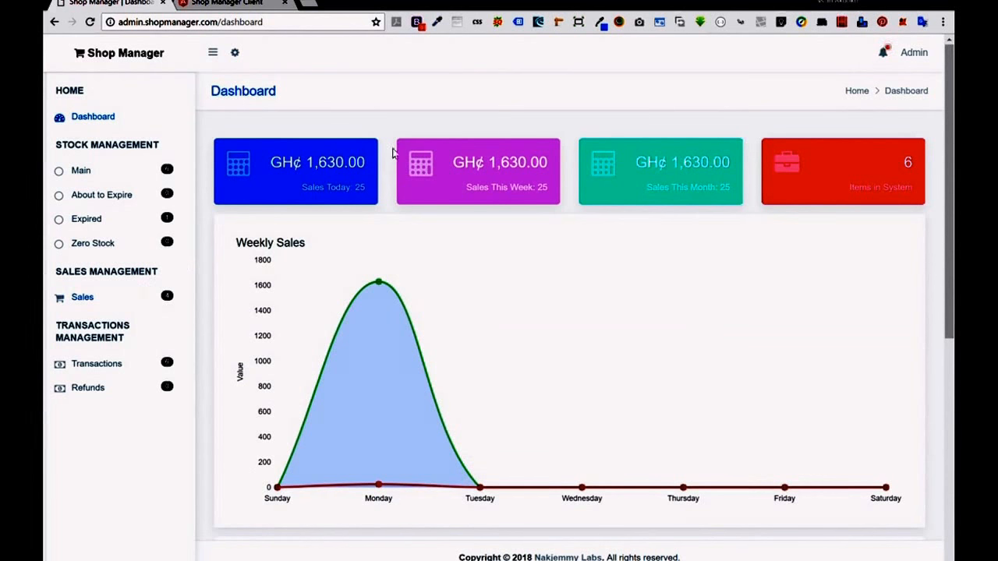
click(100, 370)
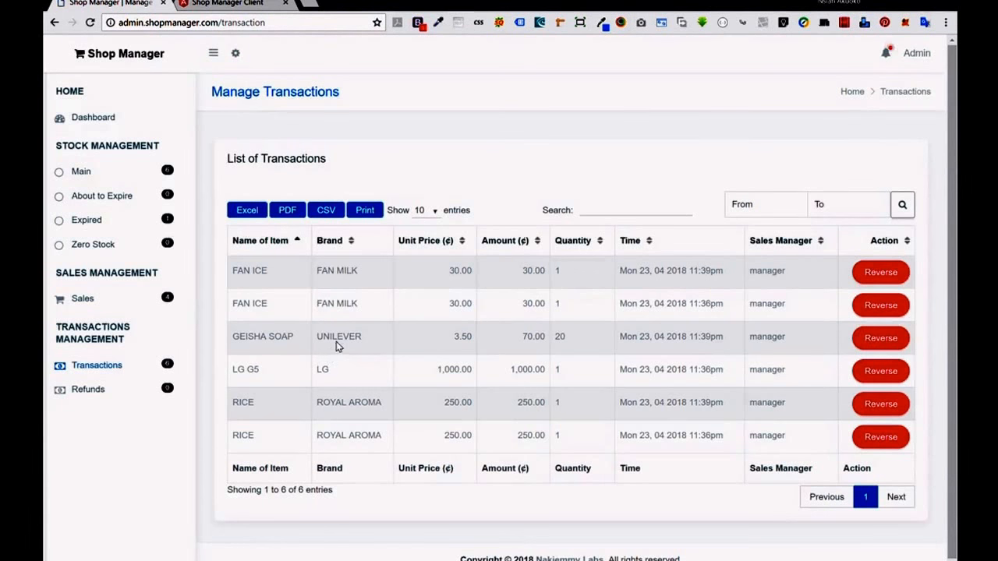
Export the transactions list to Exported Data in Excel.xlsx.
click(251, 210)
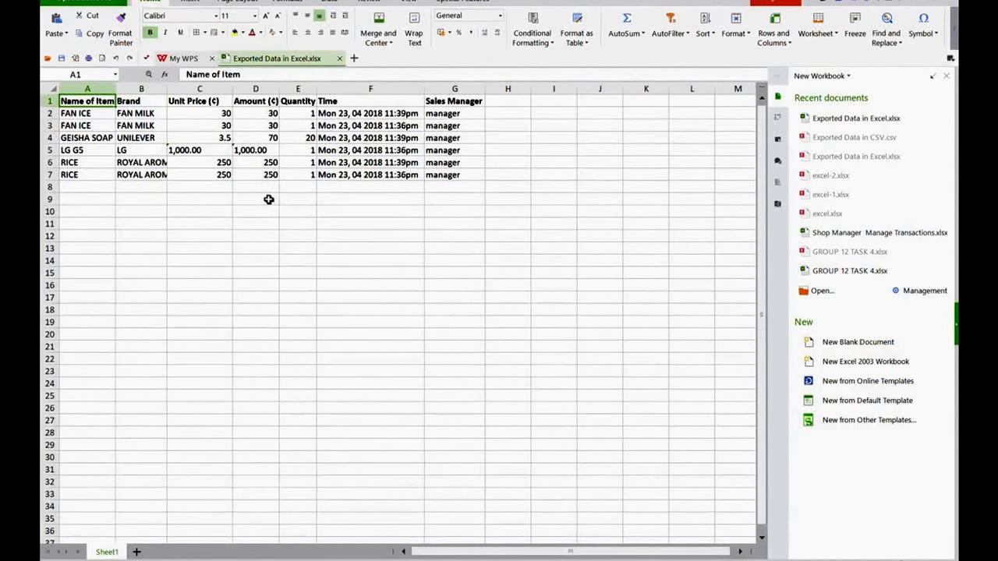
Enter =SUM(D2:D7) in D8 to total the Amount column to 630.
click(259, 189)
text(=sum)
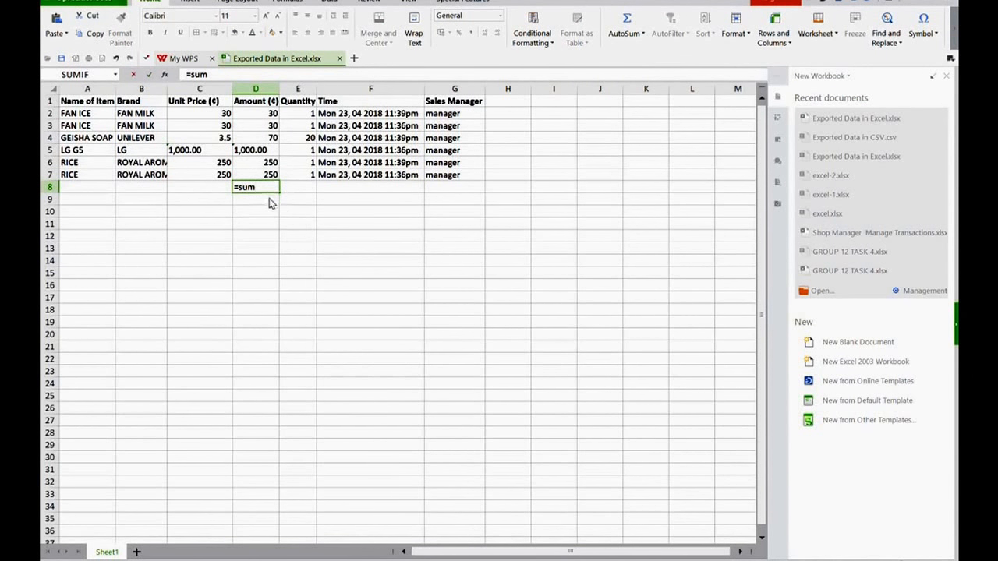
text(()
drag(269, 115, 274, 176)
key(Return)
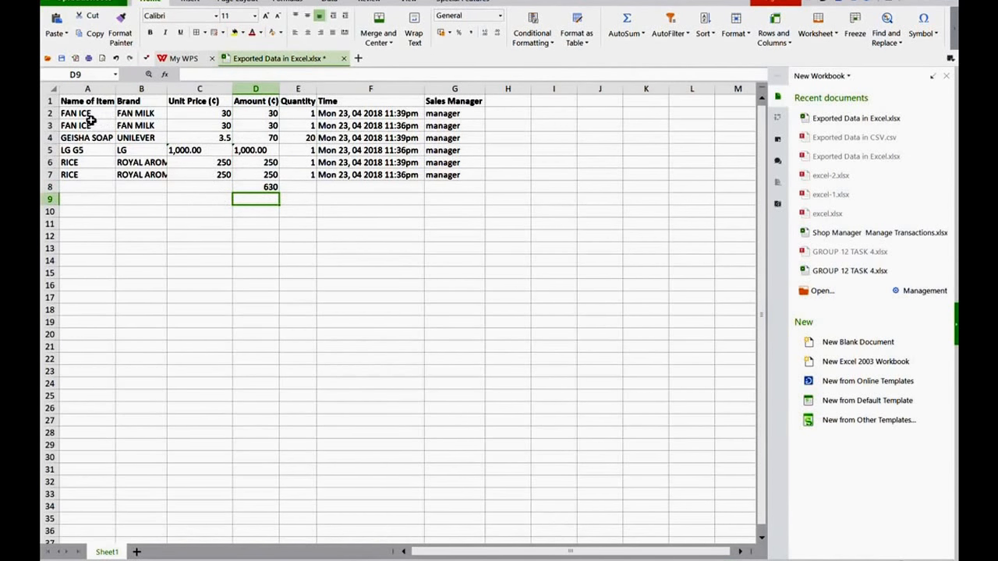
Insert a column chart of item names A2:A7 against amounts D2:D7.
drag(90, 117, 72, 176)
ctrl+drag(269, 113, 285, 185)
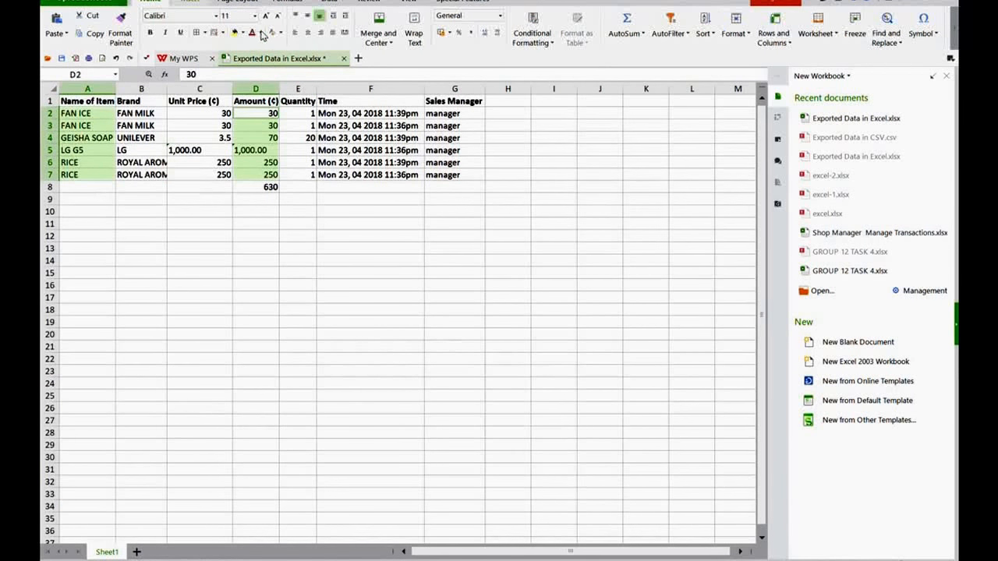
scroll(262, 35, down, 1)
click(265, 36)
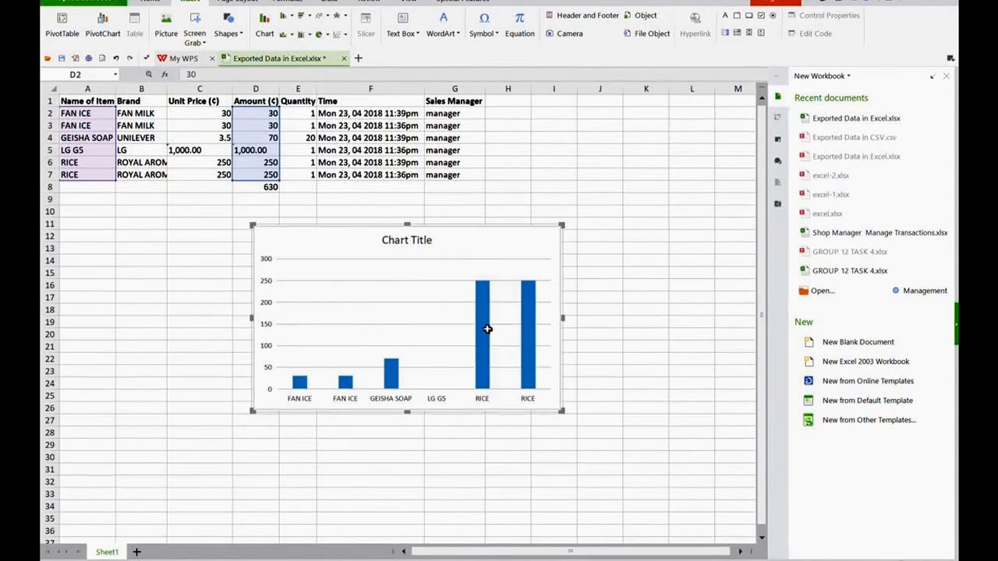
click(478, 316)
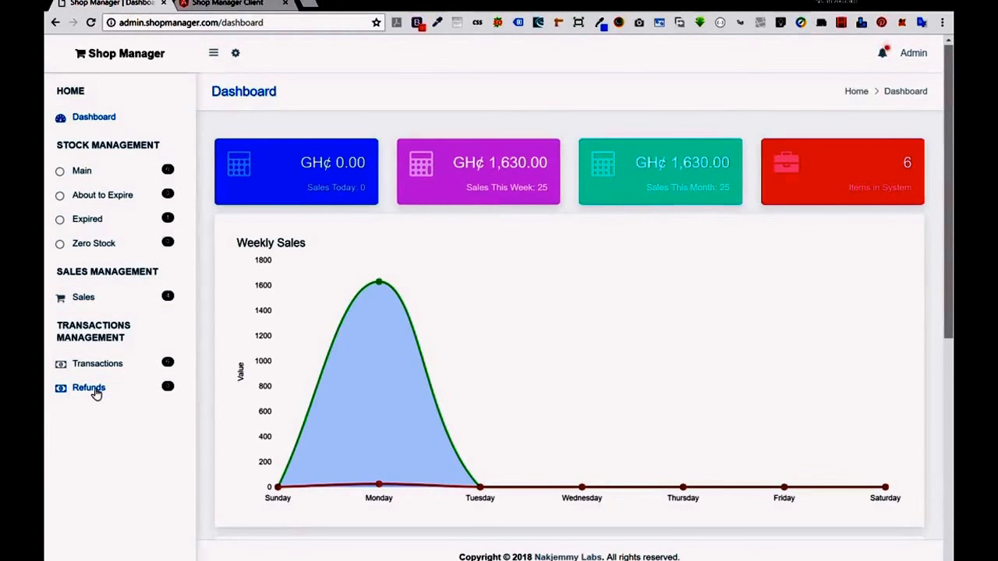
View the empty Refunds list, then return to Manage Transactions.
click(89, 388)
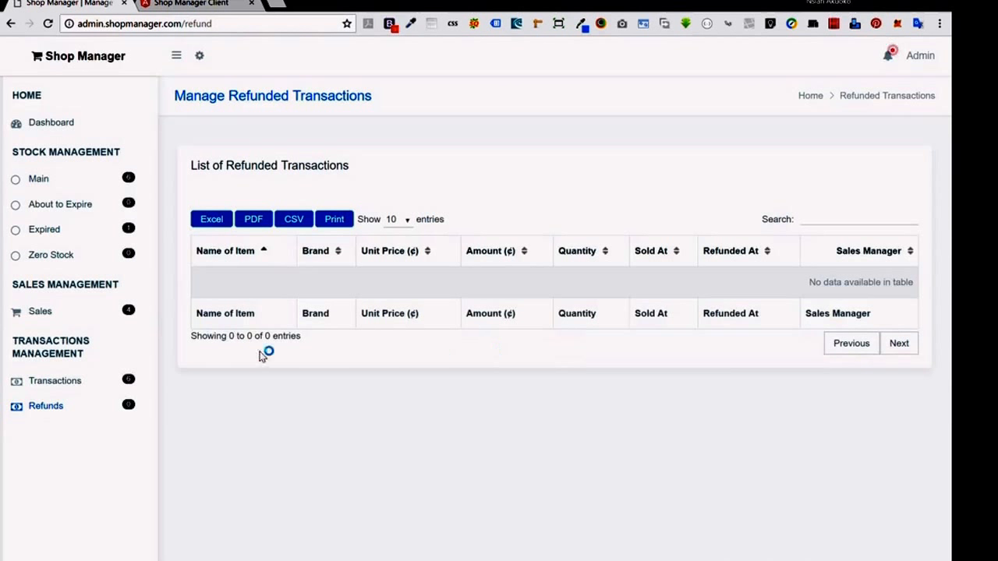
click(76, 385)
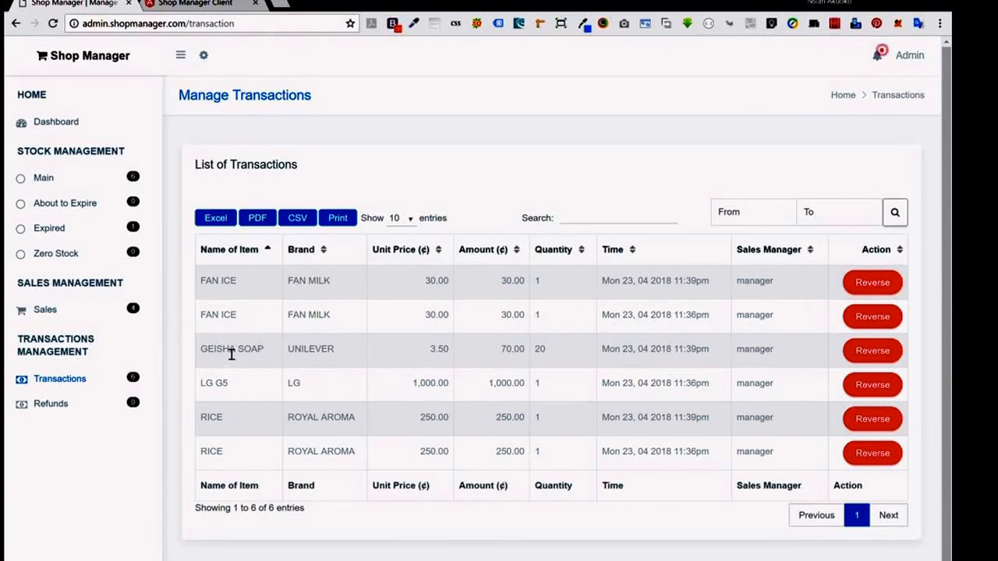
Reverse the LG G5 transaction, leaving five entries from two FAN ICE to two RICE.
drag(215, 384, 401, 396)
click(679, 387)
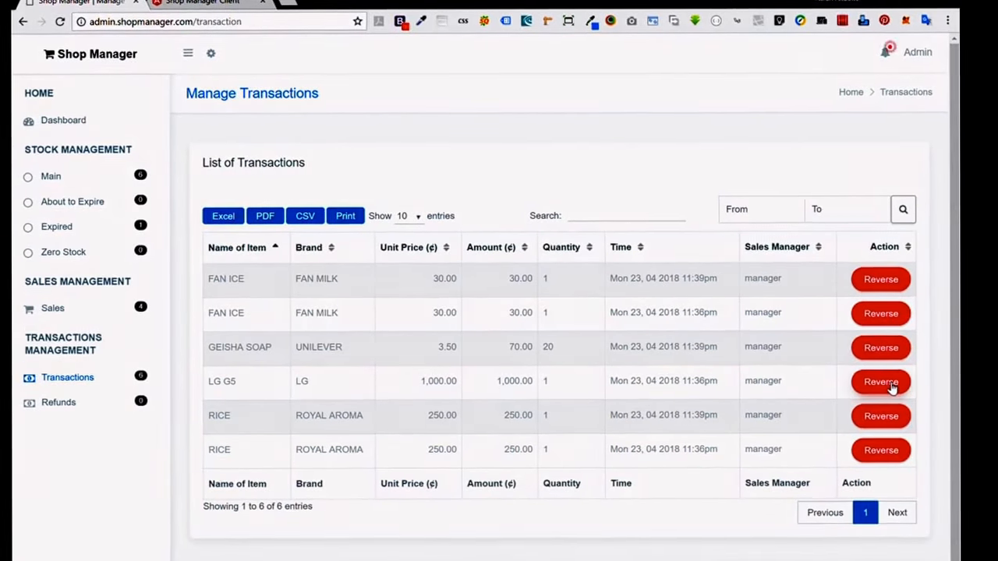
click(883, 390)
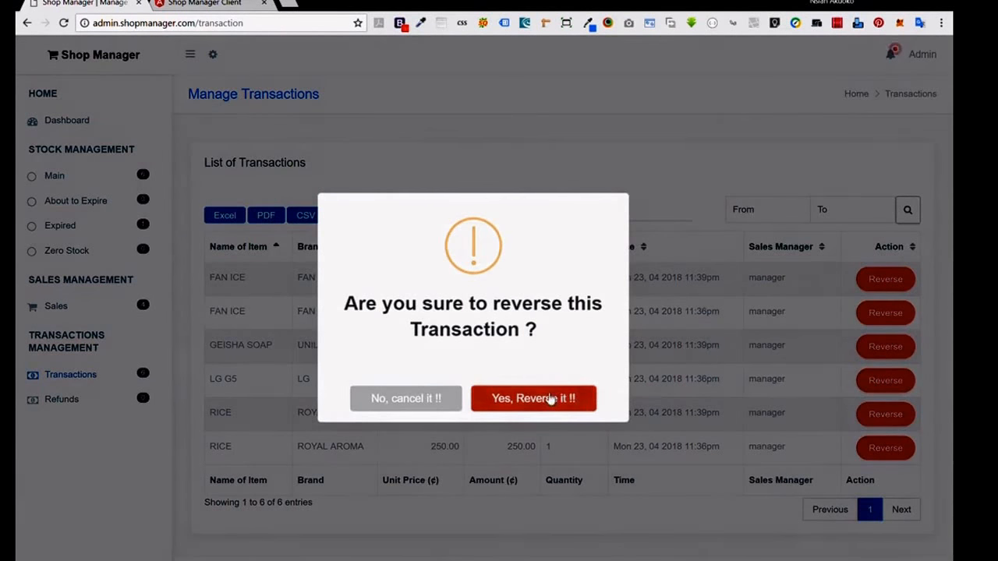
click(548, 398)
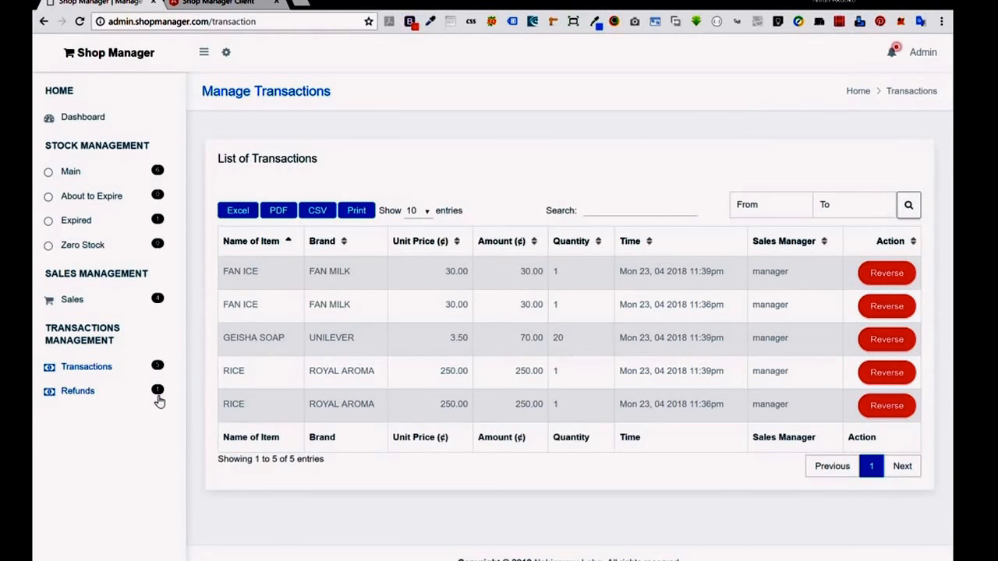
Review the dashboard's Weekly and Monthly Sales charts, now at GH¢ 630.00 with Monday peaking at 630.
click(110, 121)
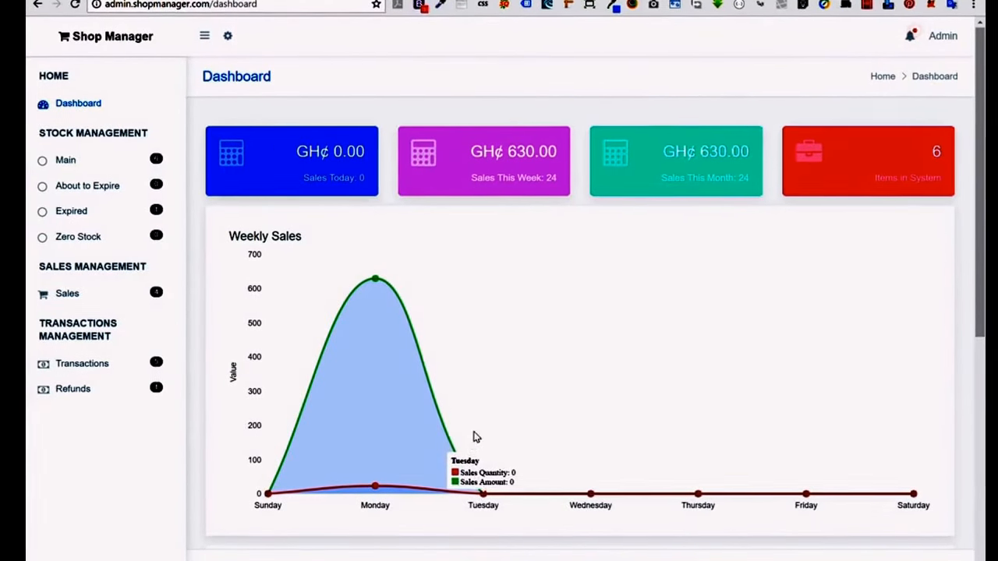
scroll(635, 427, down, 5)
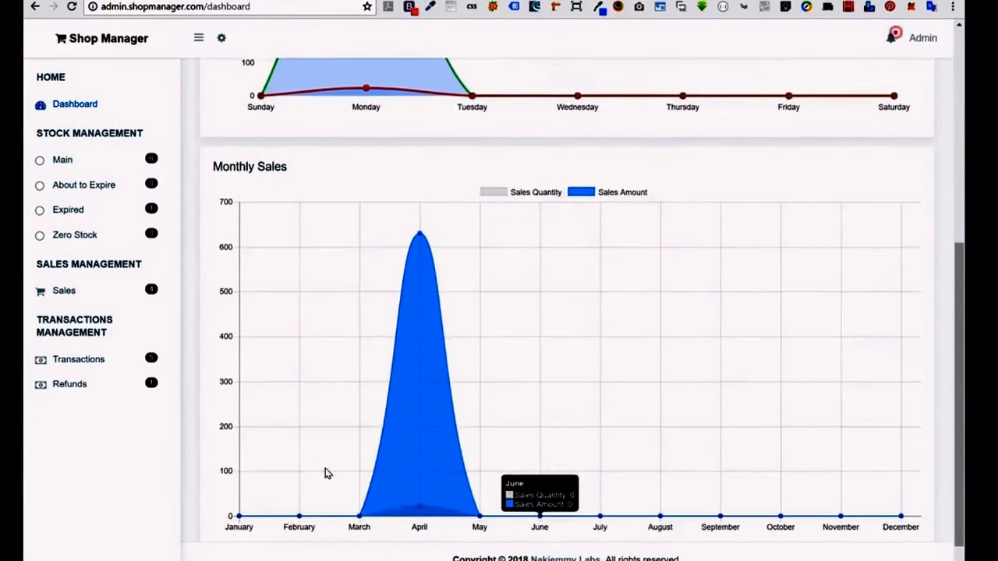
scroll(516, 300, up, 7)
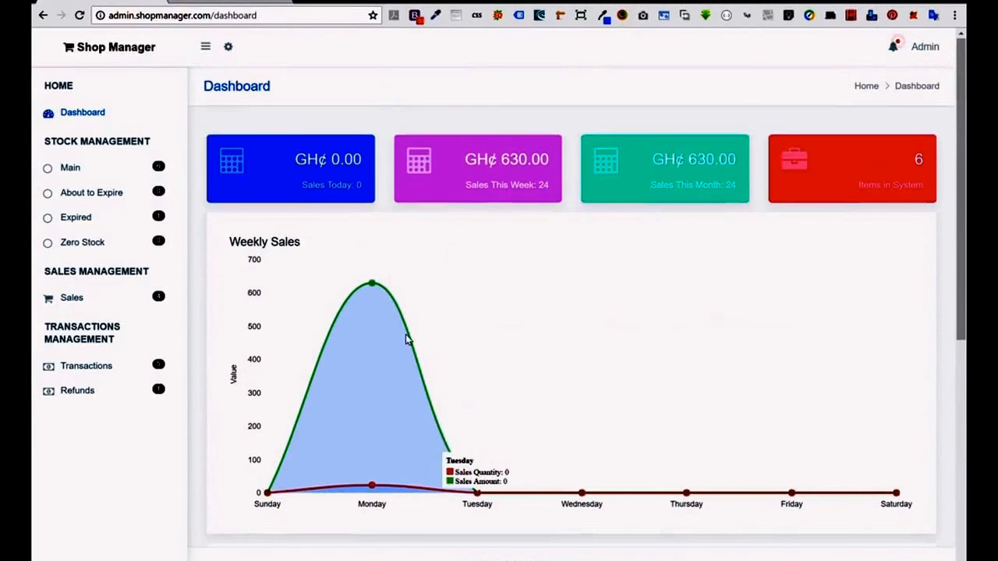